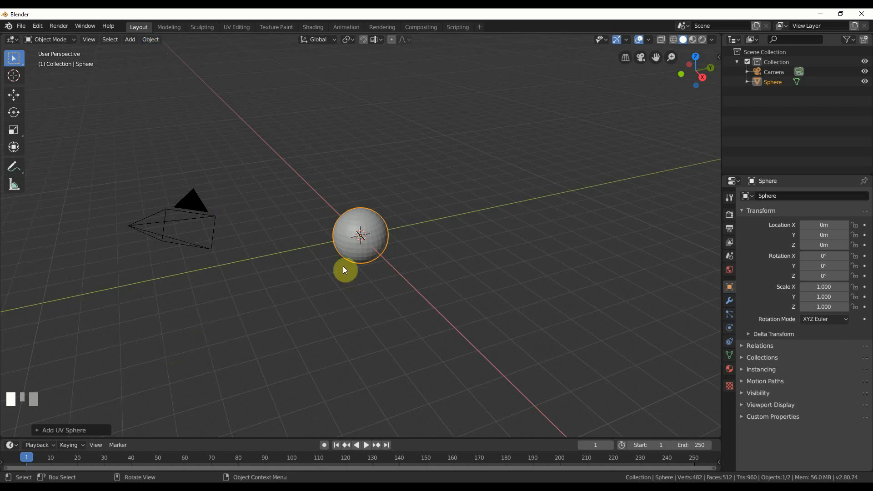
# - Set the new UV sphere to 64 segments and 32 rings
pyautogui.click(41, 430)
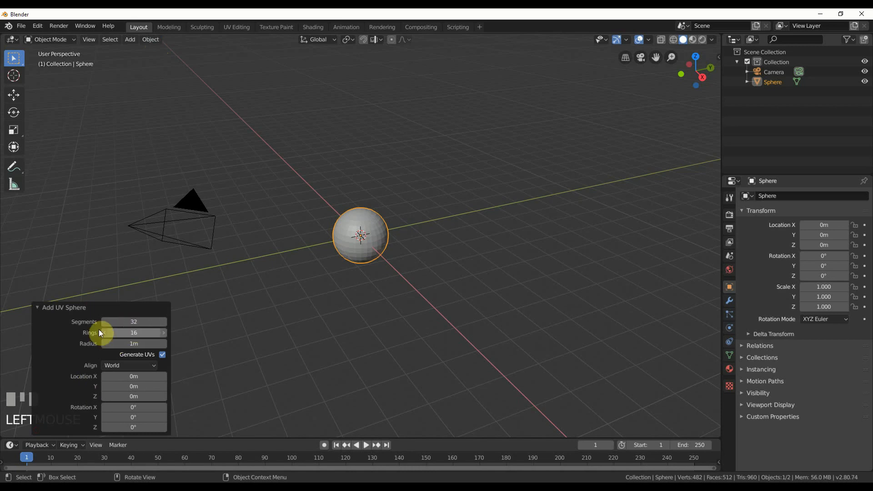
pyautogui.click(127, 323)
pyautogui.write('64')
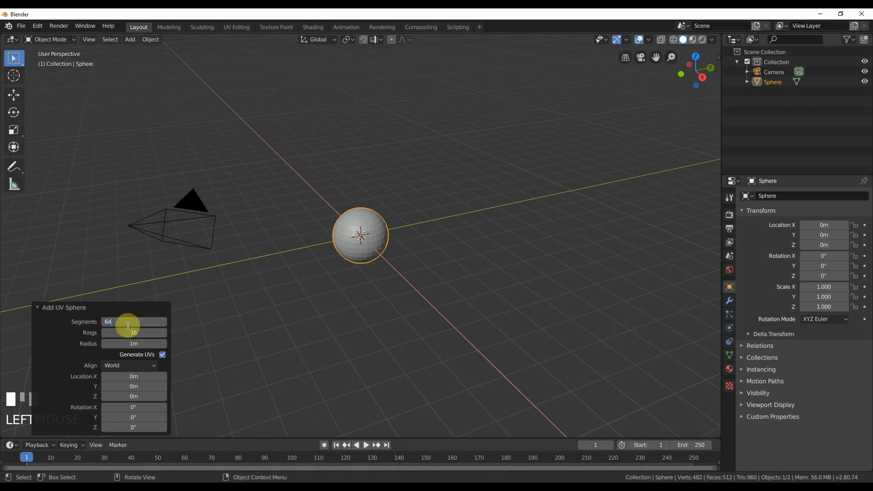
pyautogui.click(135, 333)
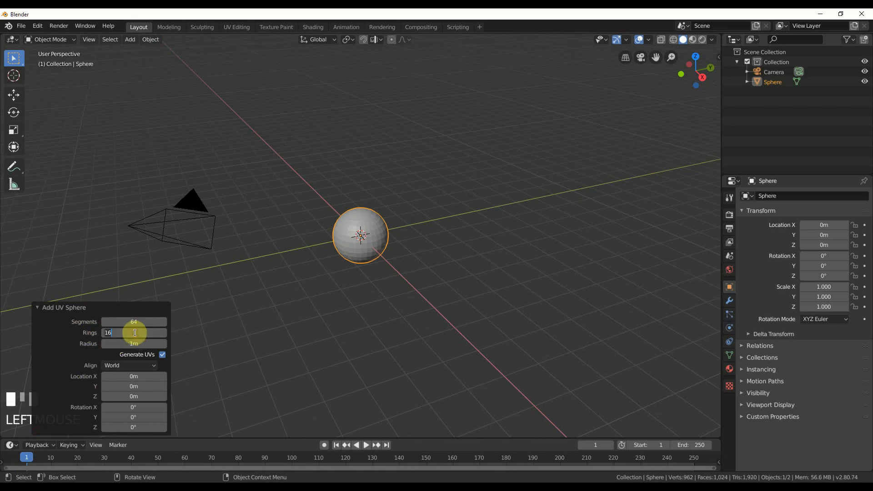
pyautogui.write('32')
pyautogui.press('Return')
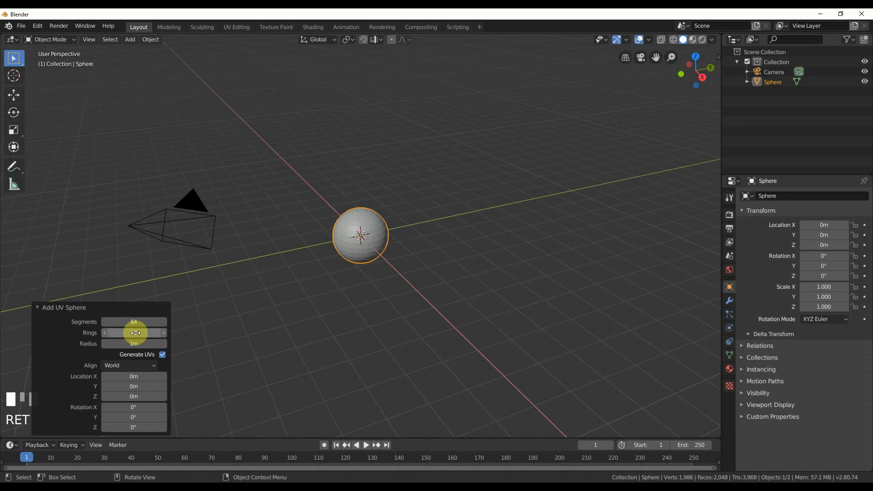
pyautogui.scroll(4, 383, 263)
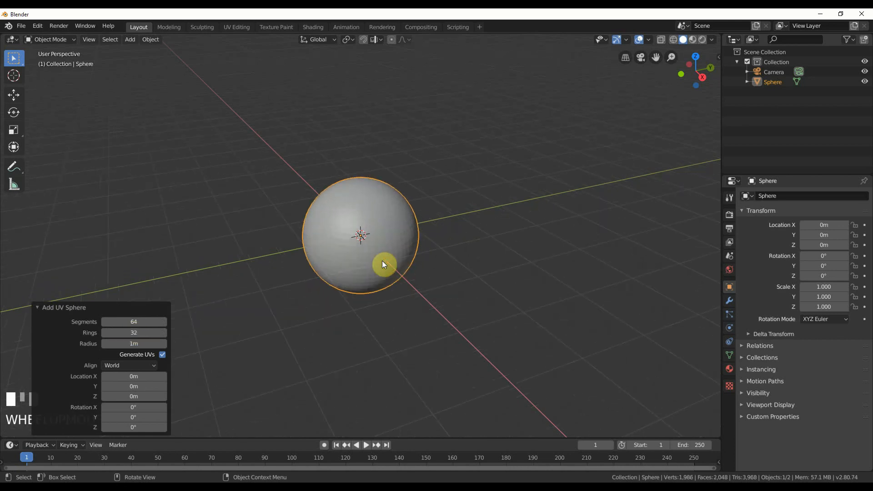
pyautogui.scroll(6, 383, 264)
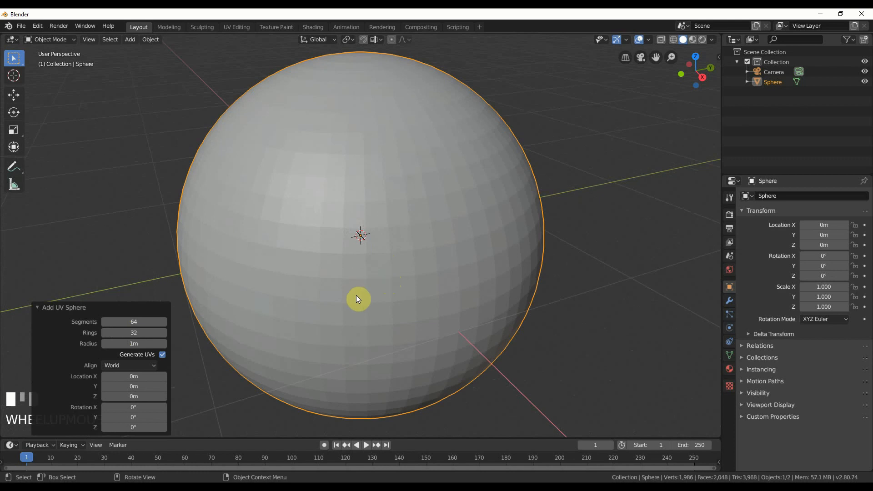
pyautogui.click(38, 308)
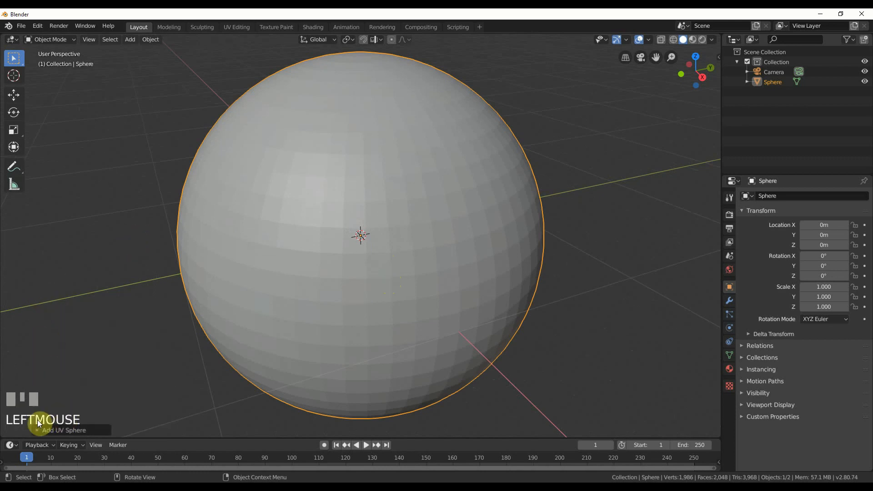
# - Put the sphere in Edit Mode with face selection and clear the selection of all its faces
pyautogui.click(100, 301)
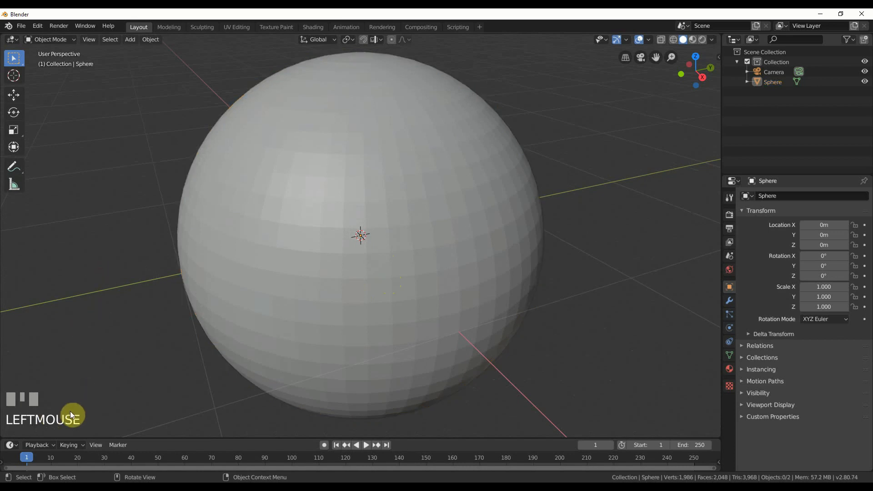
pyautogui.click(291, 241)
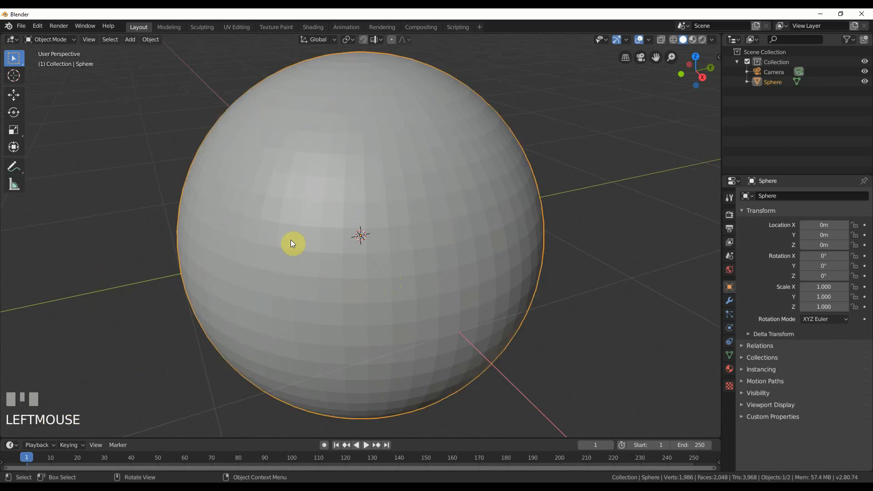
pyautogui.press('Tab')
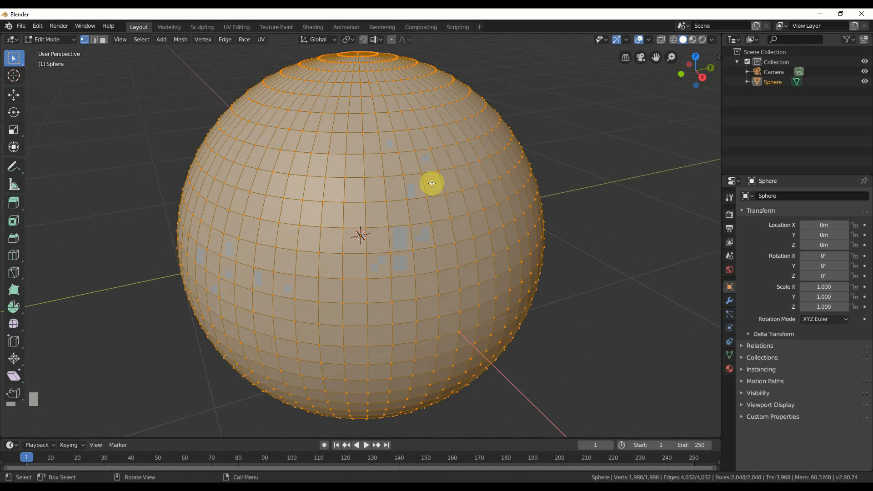
pyautogui.press('3')
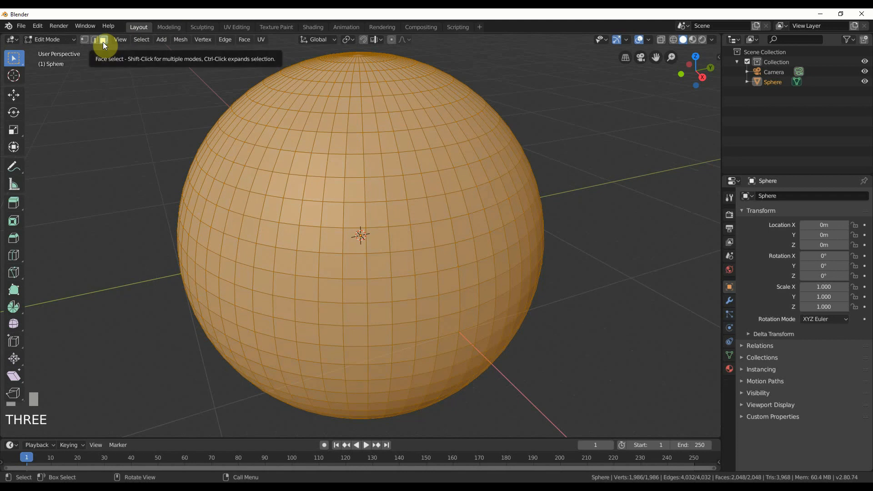
pyautogui.click(119, 111)
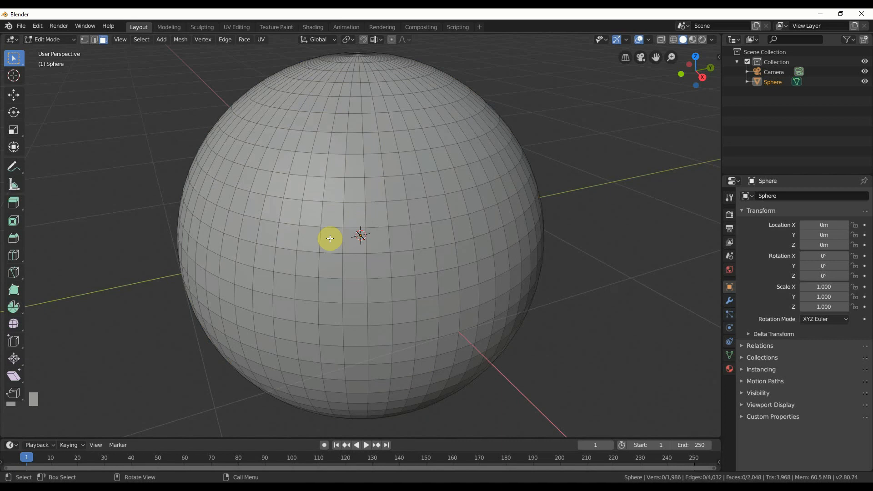
# - Search the add-on preferences for "loop", enable the Mesh: LoopTools add-on, and close the preferences
pyautogui.click(37, 28)
pyautogui.click(59, 156)
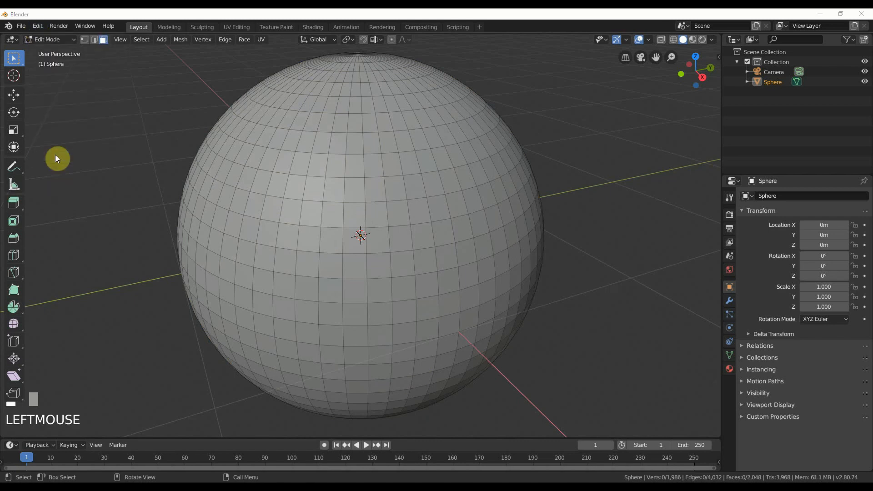
pyautogui.moveTo(115, 39); pyautogui.dragTo(244, 82)
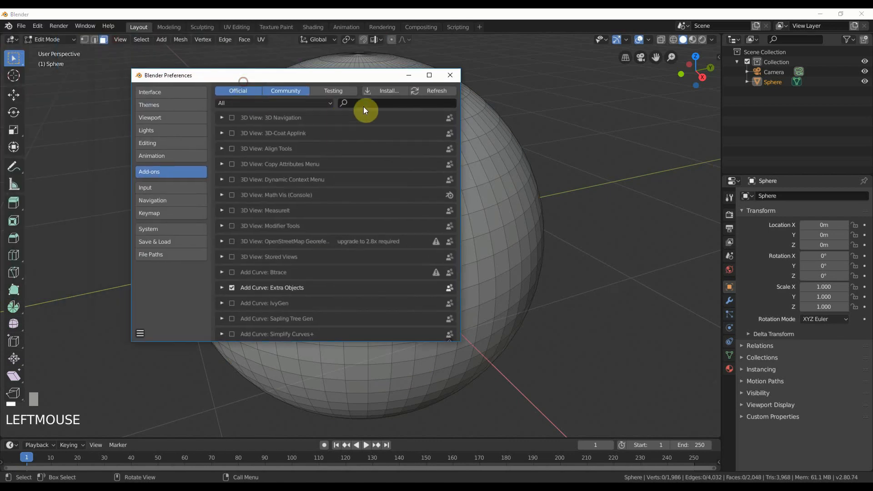
pyautogui.click(384, 102)
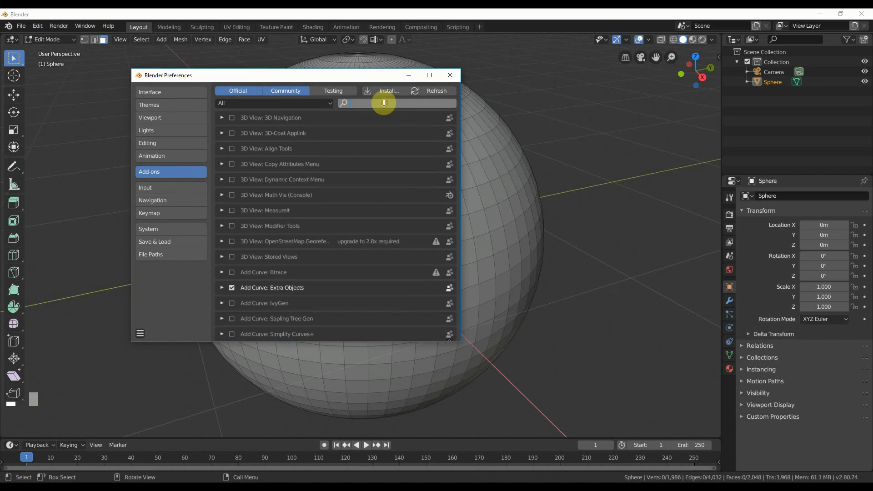
pyautogui.write('loop')
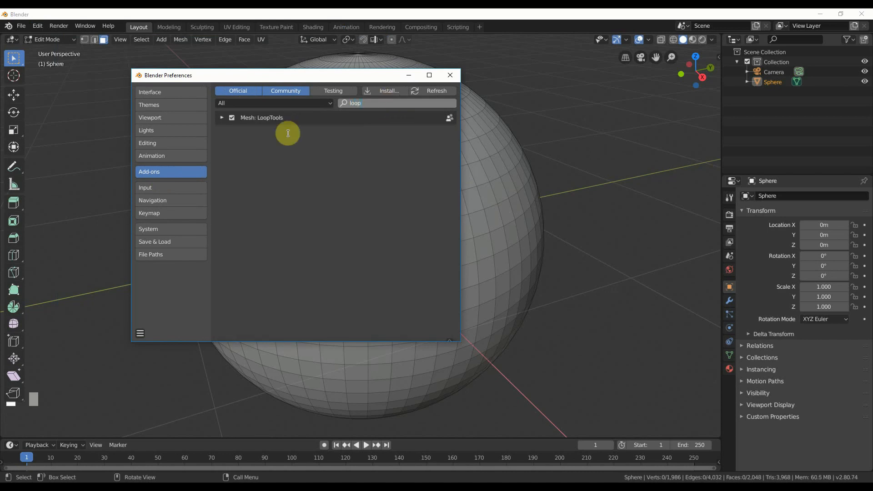
pyautogui.click(232, 118)
pyautogui.click(230, 120)
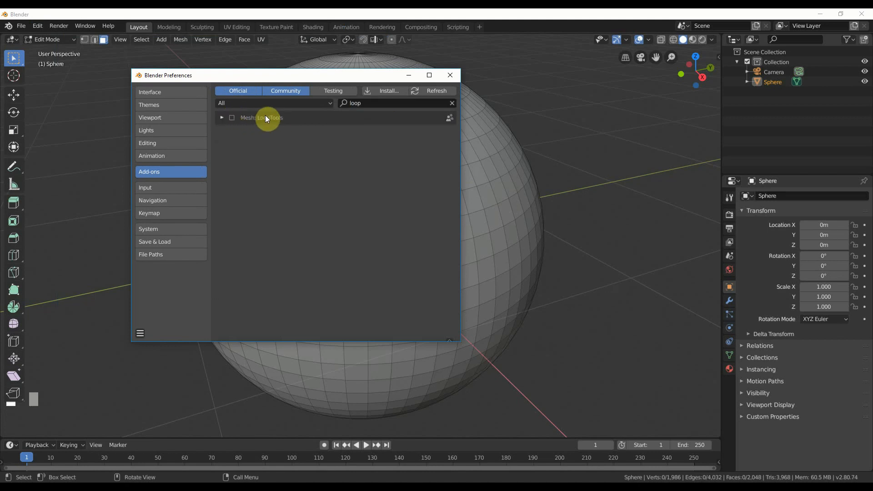
pyautogui.click(232, 118)
pyautogui.click(449, 75)
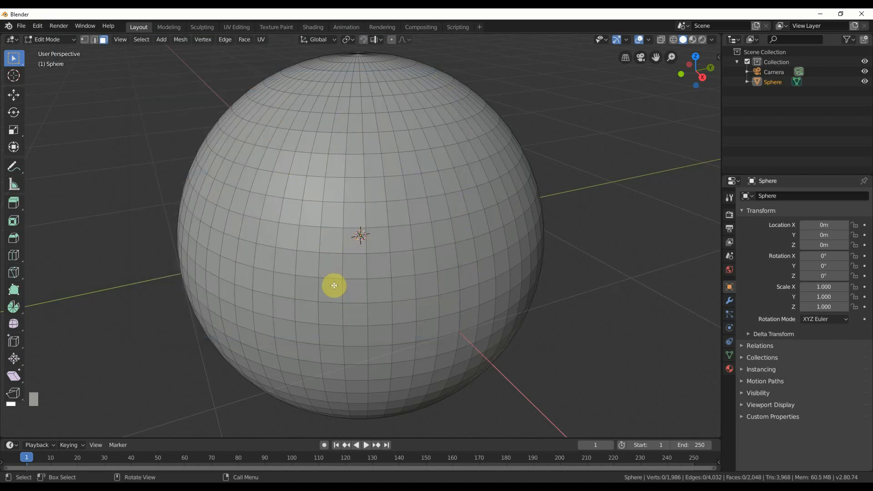
# - Select three separate 2×2 blocks of faces on the sphere's front, two side by side above and one centred below them
pyautogui.keyDown('shift'); pyautogui.click(292, 188); pyautogui.keyUp('shift')
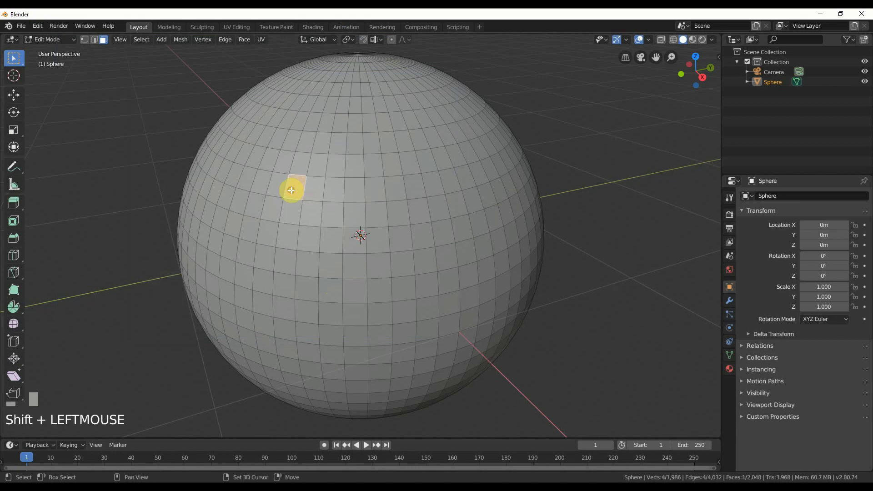
pyautogui.keyDown('shift'); pyautogui.click(313, 188); pyautogui.keyUp('shift')
pyautogui.keyDown('shift'); pyautogui.click(313, 221); pyautogui.keyUp('shift')
pyautogui.keyDown('shift'); pyautogui.click(289, 211); pyautogui.keyUp('shift')
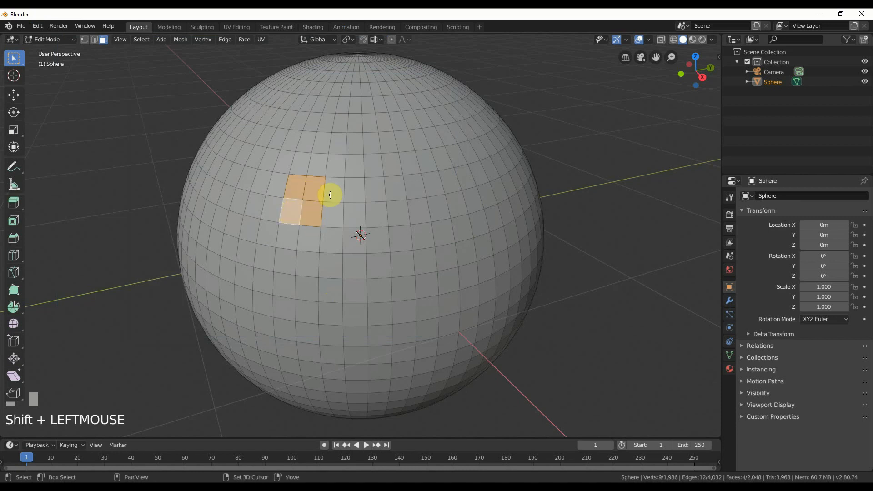
pyautogui.keyDown('shift'); pyautogui.click(332, 336); pyautogui.keyUp('shift')
pyautogui.keyDown('shift'); pyautogui.click(333, 356); pyautogui.keyUp('shift')
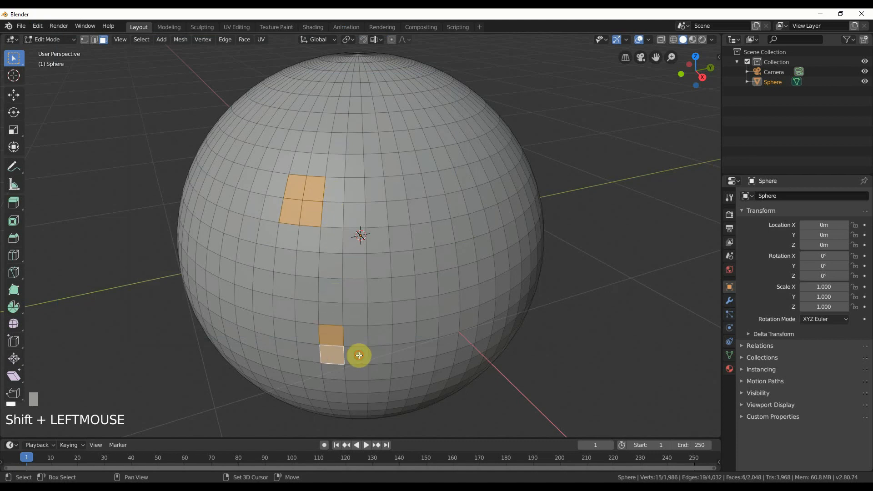
pyautogui.keyDown('shift'); pyautogui.click(358, 355); pyautogui.keyUp('shift')
pyautogui.keyDown('shift'); pyautogui.click(354, 337); pyautogui.keyUp('shift')
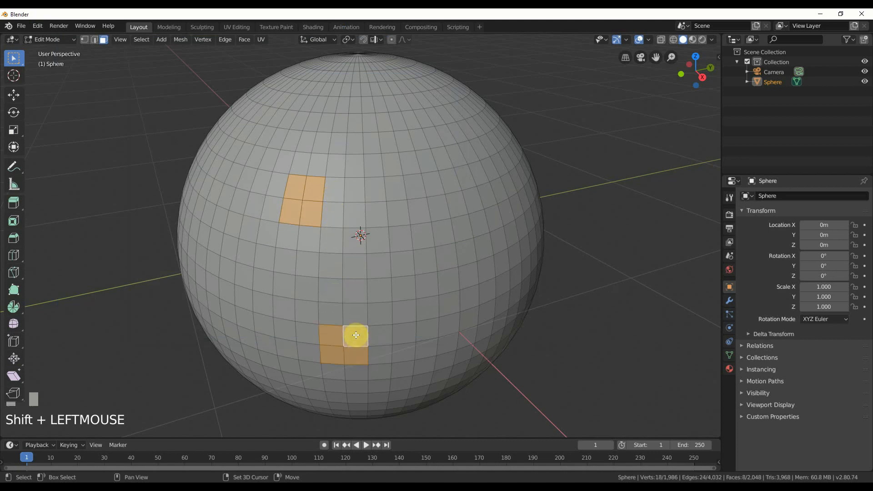
pyautogui.keyDown('shift'); pyautogui.click(376, 188); pyautogui.keyUp('shift')
pyautogui.keyDown('shift'); pyautogui.click(399, 188); pyautogui.keyUp('shift')
pyautogui.keyDown('shift'); pyautogui.click(399, 210); pyautogui.keyUp('shift')
pyautogui.keyDown('shift'); pyautogui.click(376, 212); pyautogui.keyUp('shift')
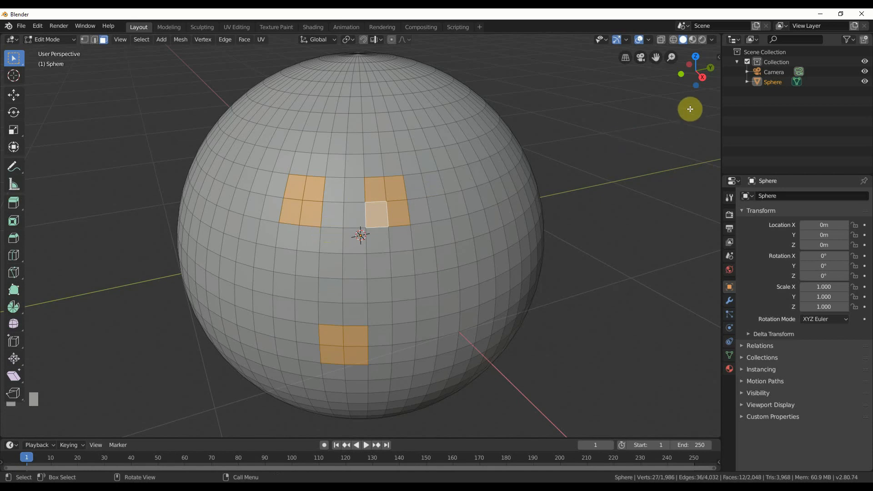
# - Round the three selected face blocks with the LoopTools Circle operation
pyautogui.click(719, 58)
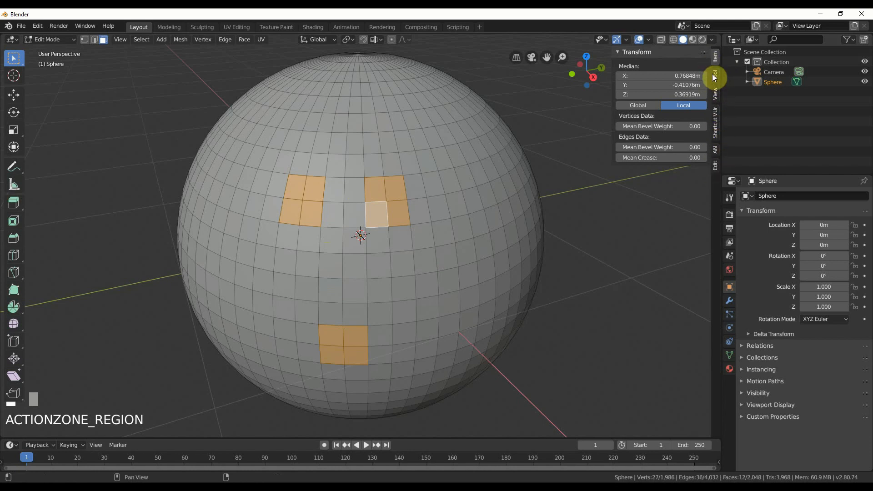
pyautogui.click(715, 167)
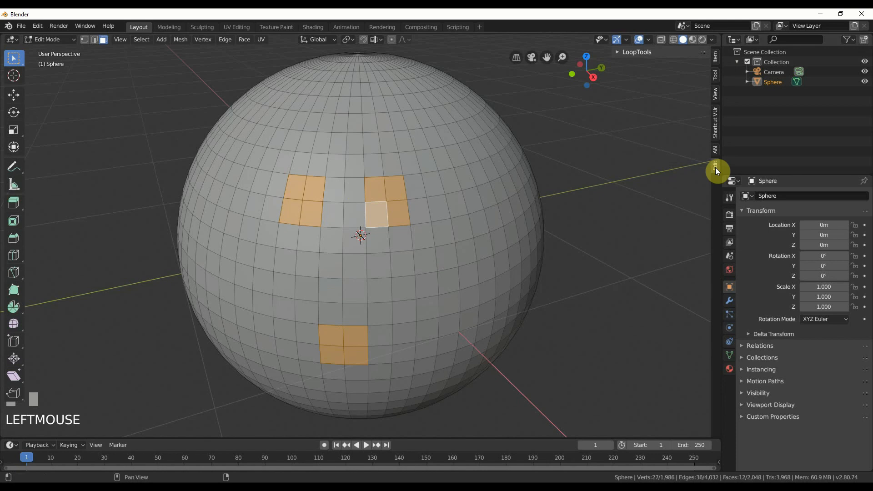
pyautogui.click(618, 52)
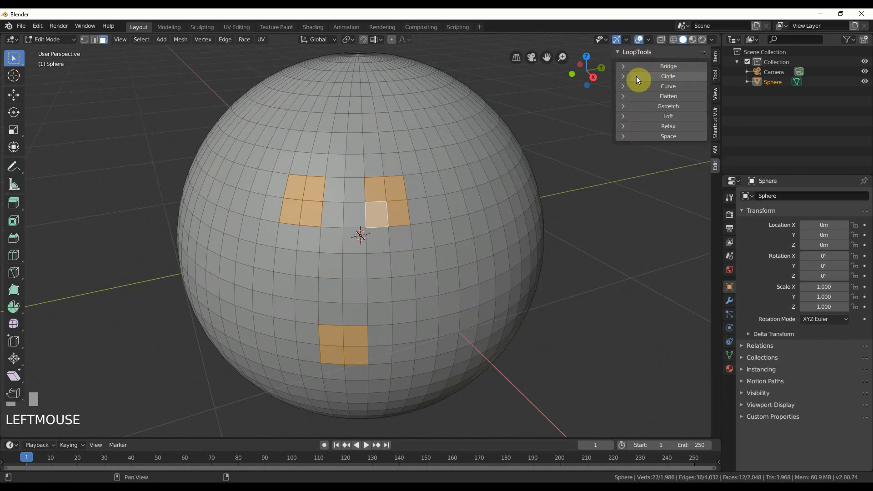
pyautogui.click(656, 78)
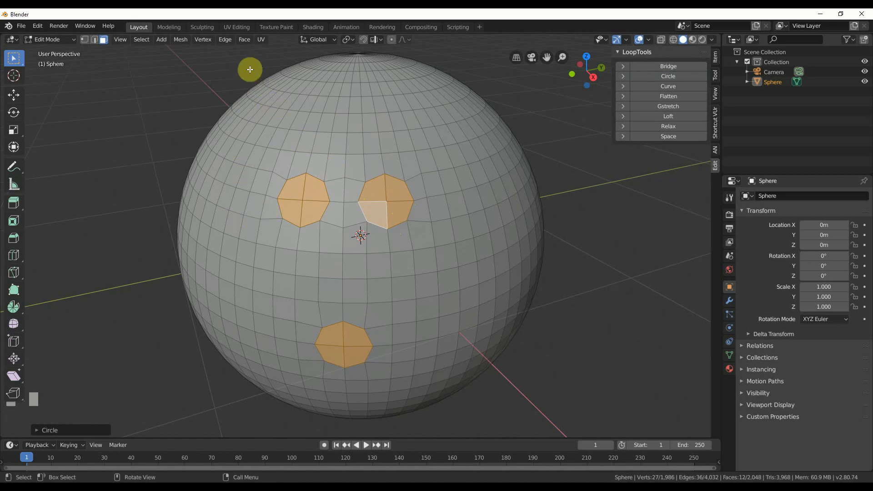
# - Extrude the three rounded face patches in place with a distance of 0 m
pyautogui.click(245, 41)
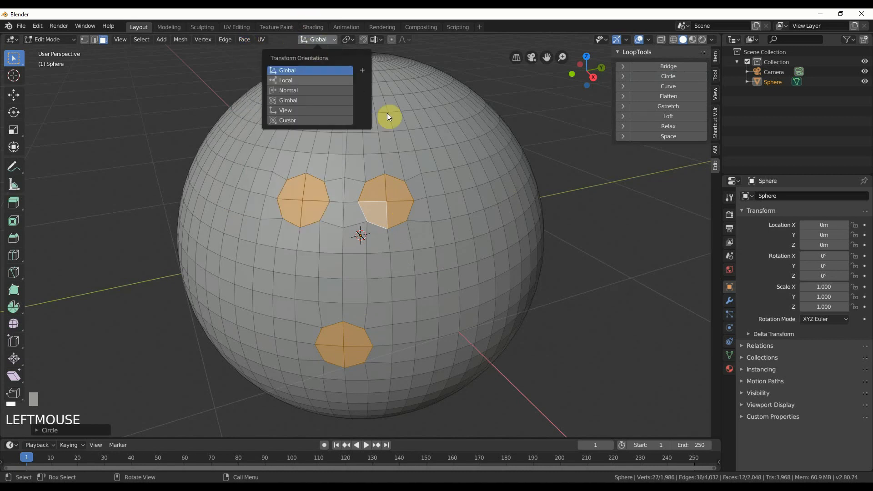
pyautogui.press('e')
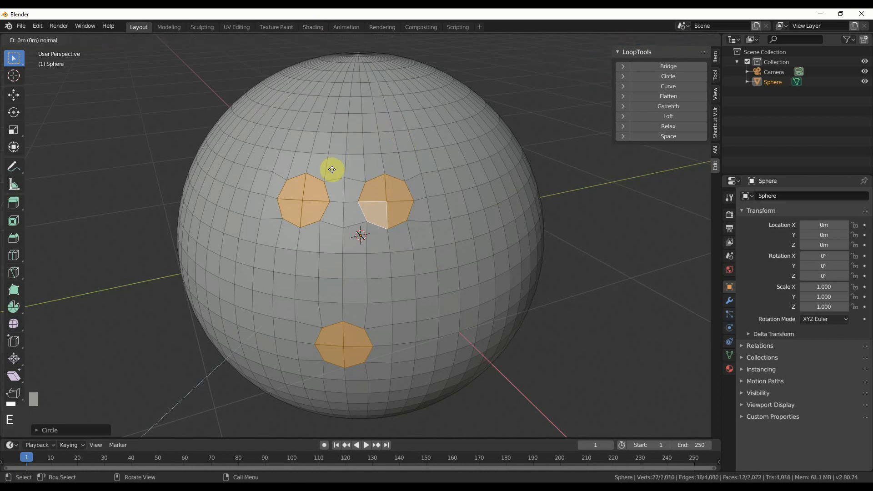
pyautogui.press('Return')
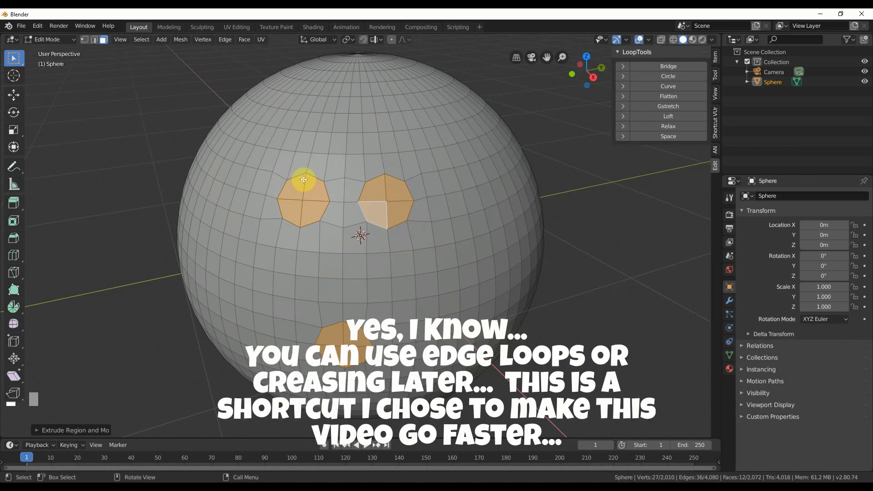
# - Extrude the three rounded patches again, inward into the sphere to form deep finger holes, and return to Object Mode
pyautogui.click(245, 40)
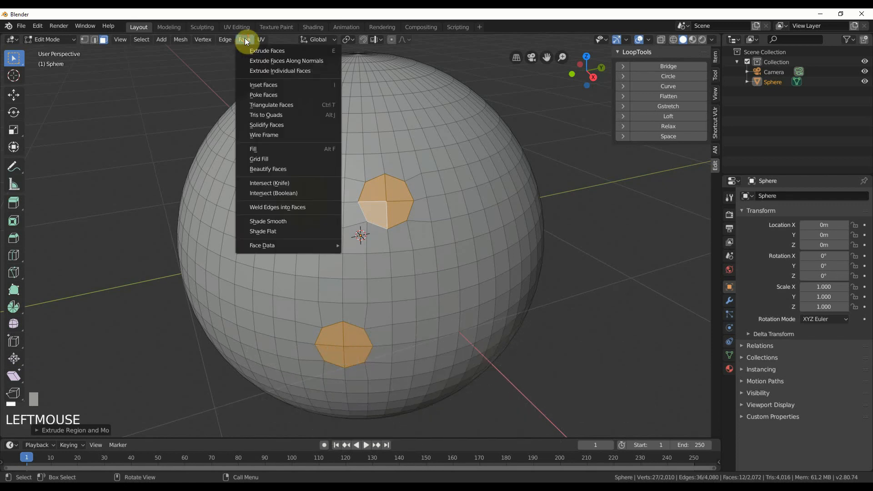
pyautogui.moveTo(262, 39)
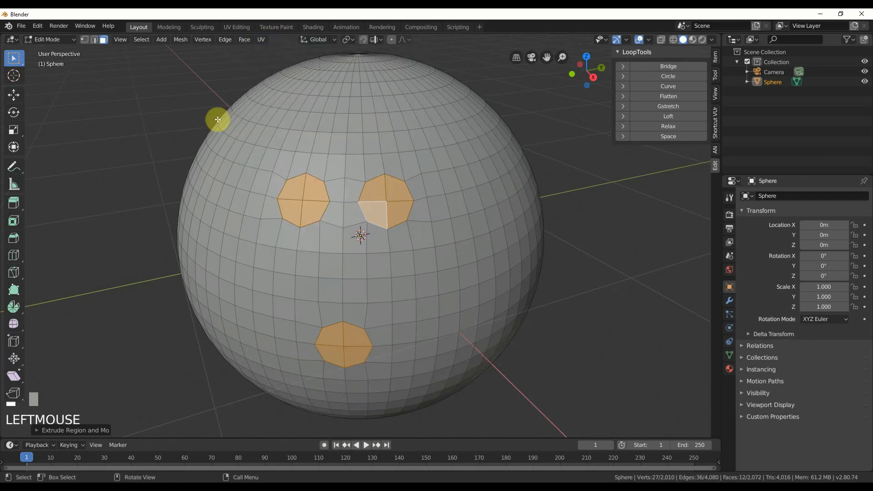
pyautogui.press('e')
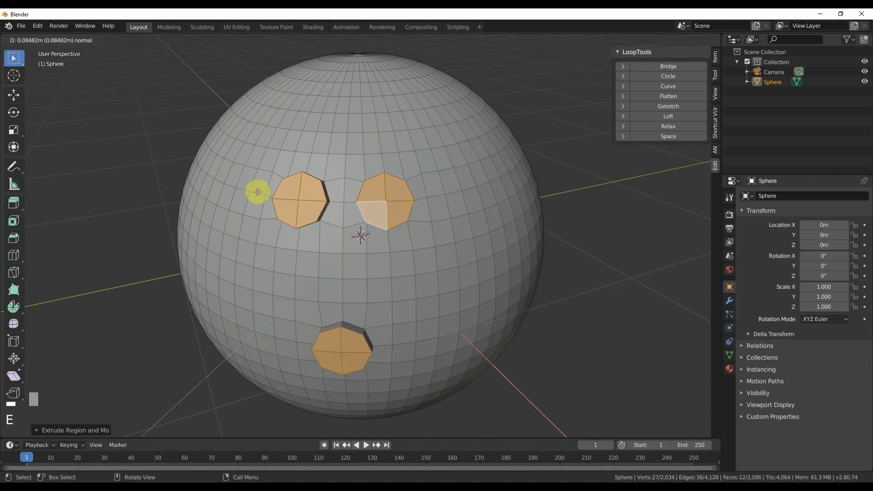
pyautogui.click(262, 146)
pyautogui.moveTo(271, 198); pyautogui.dragTo(279, 198, button='middle')
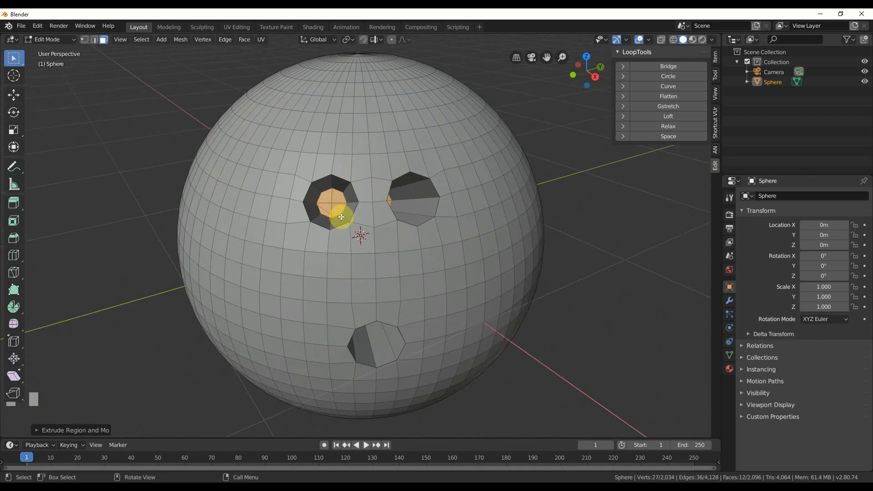
pyautogui.moveTo(331, 210); pyautogui.dragTo(317, 222, button='middle')
pyautogui.press('Tab')
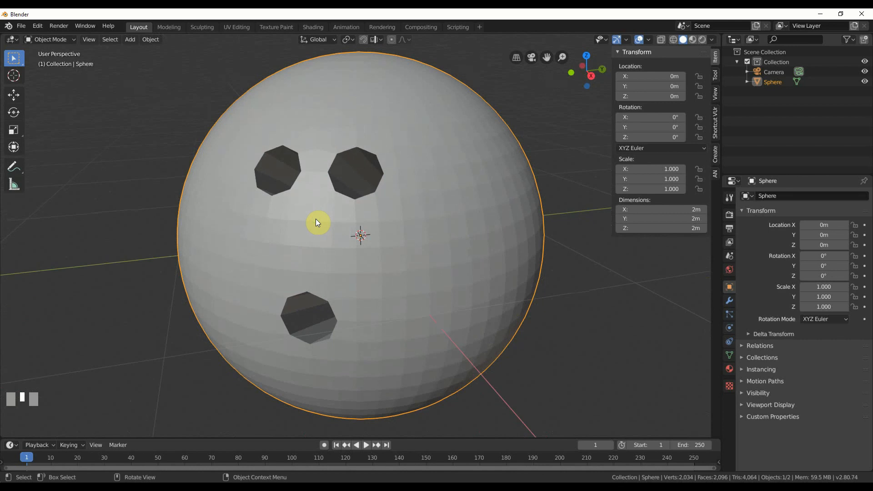
# - Add a Subdivision Surface modifier with a viewport level of 3 to the sphere
pyautogui.click(730, 301)
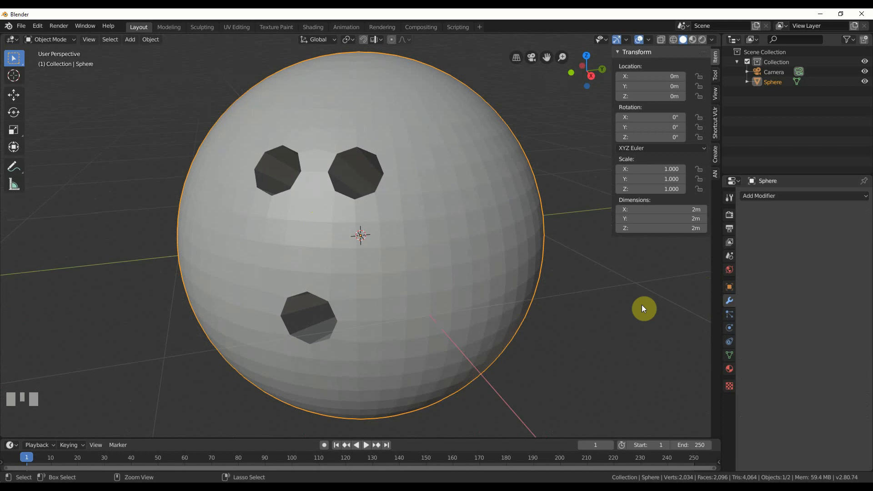
pyautogui.hotkey('ctrl', '3')
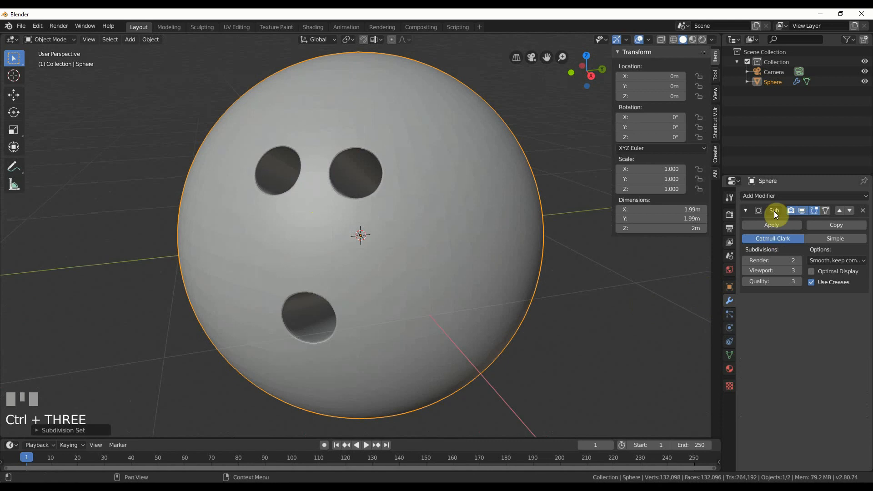
pyautogui.click(746, 197)
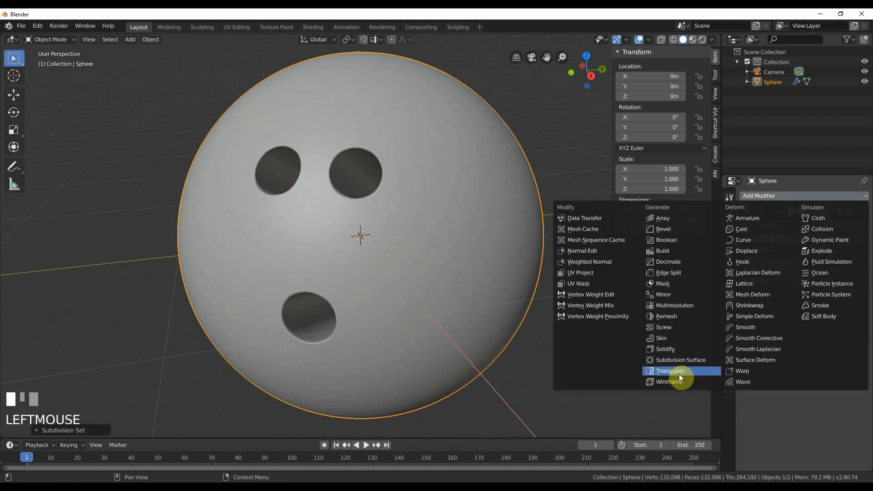
pyautogui.click(778, 411)
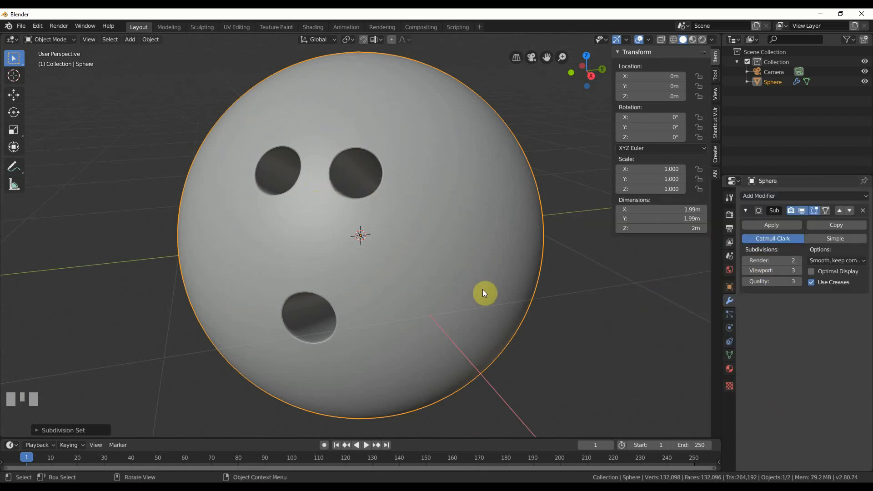
# - Examine the smoothed ball and its three finger holes from several angles, up close and from farther away
pyautogui.moveTo(485, 291); pyautogui.dragTo(434, 283, button='middle')
pyautogui.scroll(-3, 517, 291)
pyautogui.scroll(-1, 517, 292)
pyautogui.scroll(5, 428, 286)
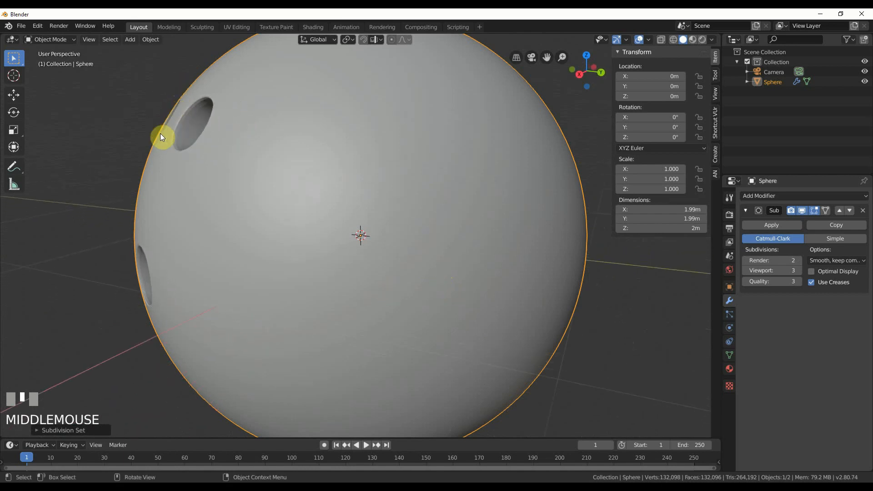
pyautogui.moveTo(206, 188); pyautogui.dragTo(415, 195, button='middle')
pyautogui.scroll(-6, 261, 187)
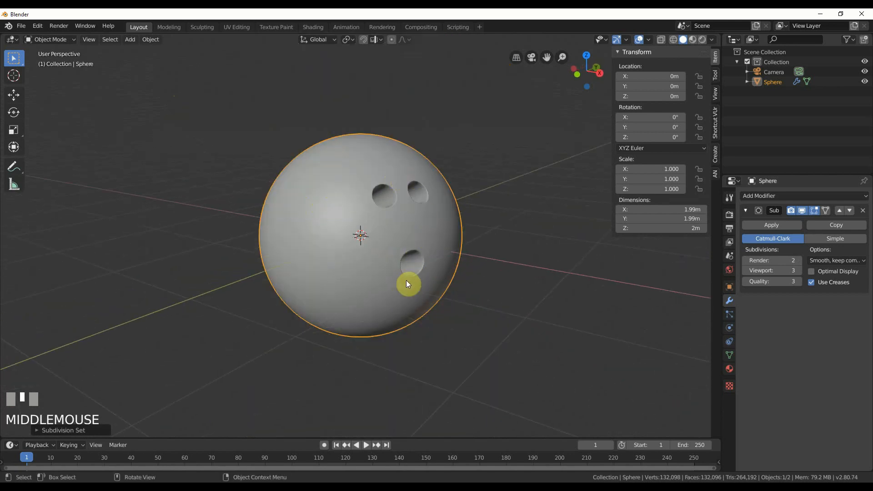
pyautogui.moveTo(407, 291); pyautogui.dragTo(326, 291, button='middle')
pyautogui.moveTo(347, 195); pyautogui.dragTo(481, 253, button='middle')
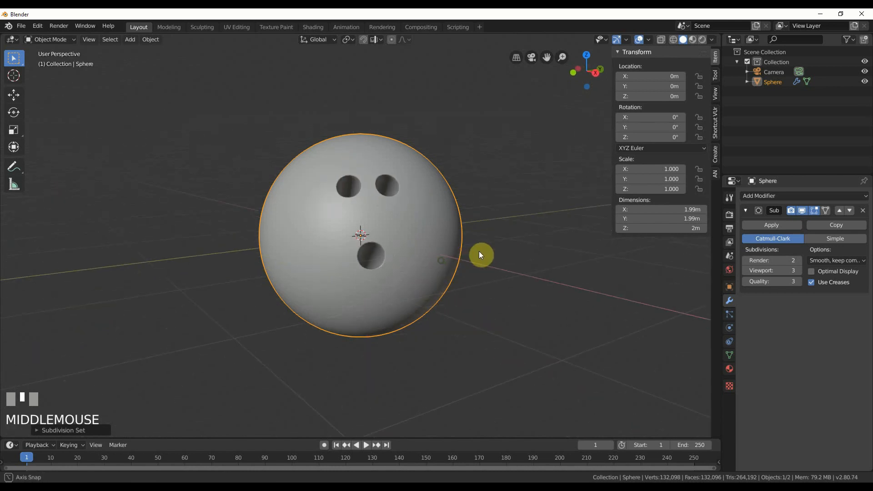
# - Set the modifier's render subdivisions to 3 and switch to the Shading workspace
pyautogui.click(799, 261)
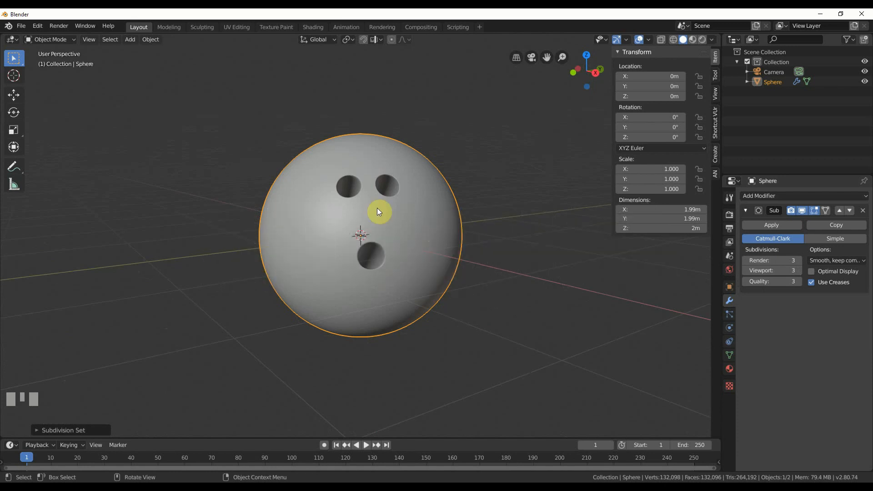
pyautogui.click(313, 26)
pyautogui.middleClick(496, 222)
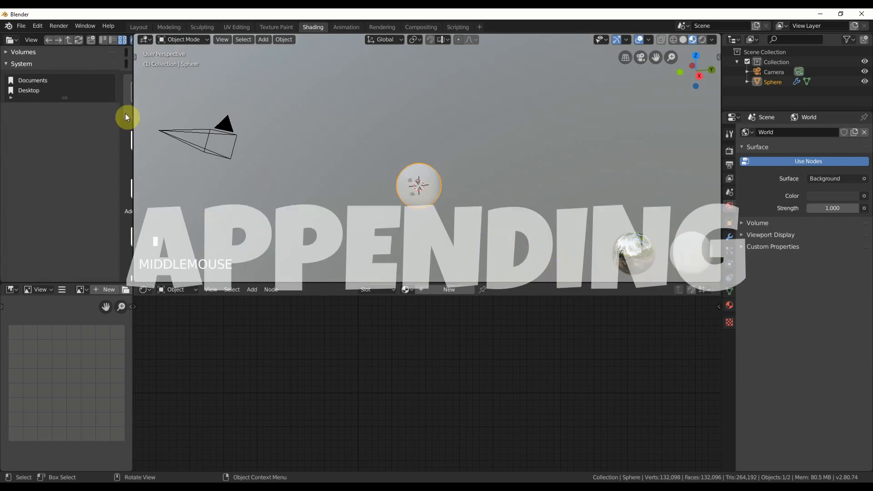
# - Append all objects from the Object folder of studioTemplate.blend, including the backdrop, camera, side lights, top lights and area lights
pyautogui.click(21, 25)
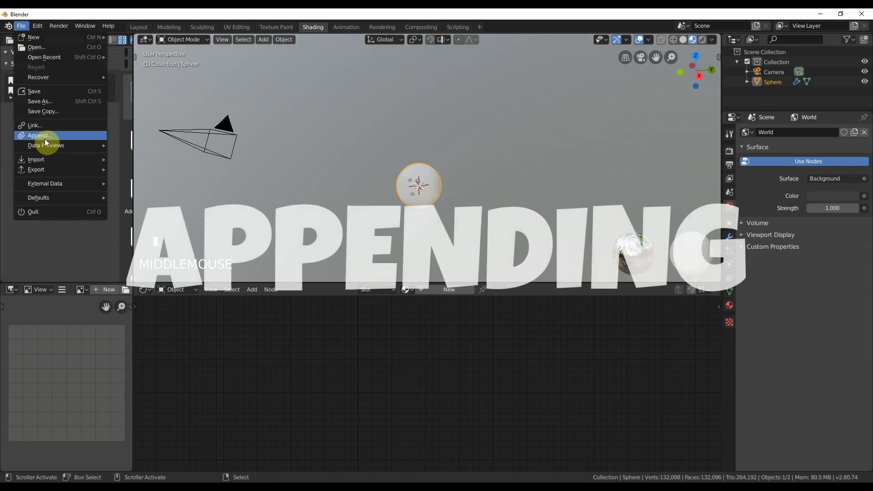
pyautogui.click(45, 136)
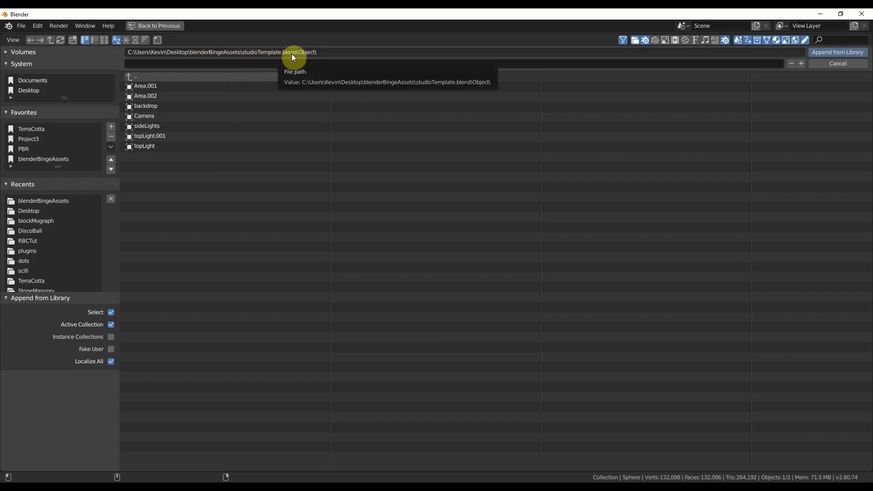
pyautogui.click(52, 40)
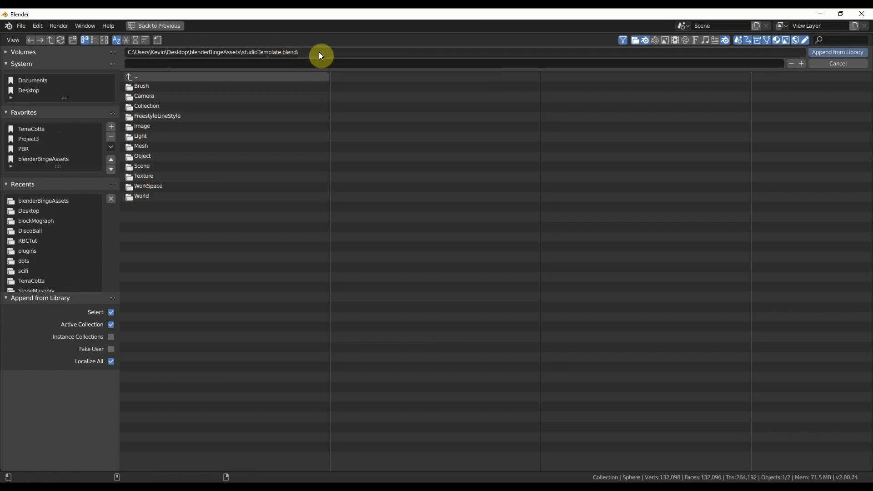
pyautogui.click(141, 157)
pyautogui.press('b')
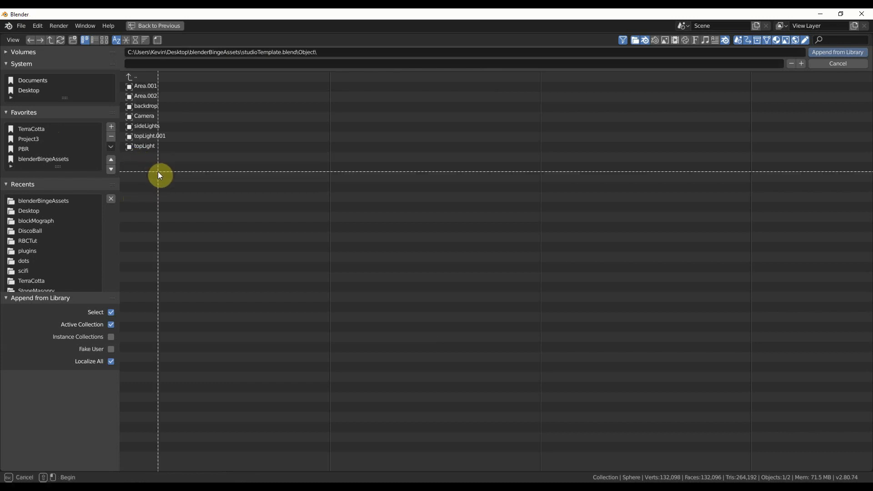
pyautogui.moveTo(158, 171); pyautogui.dragTo(137, 81)
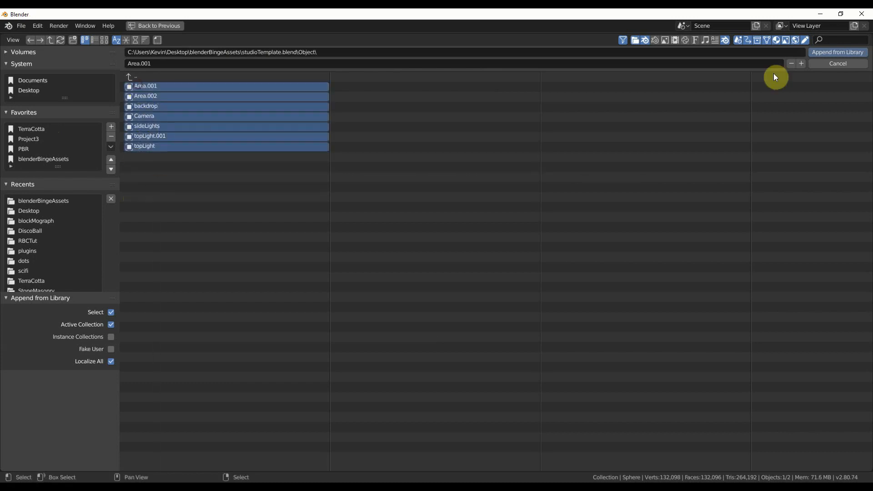
pyautogui.click(848, 51)
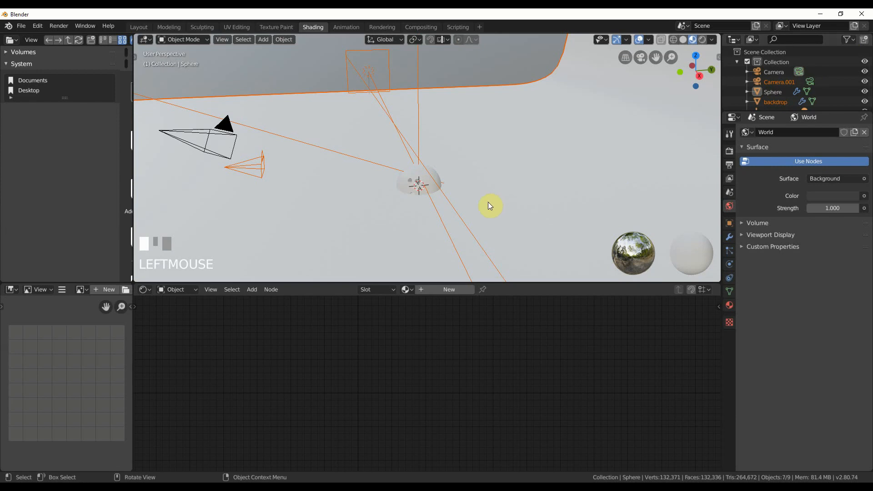
# - Inspect the layout of the appended backdrop, lights and camera around the ball
pyautogui.moveTo(487, 205); pyautogui.dragTo(508, 192, button='middle')
pyautogui.scroll(-2, 537, 198)
pyautogui.scroll(-3, 536, 196)
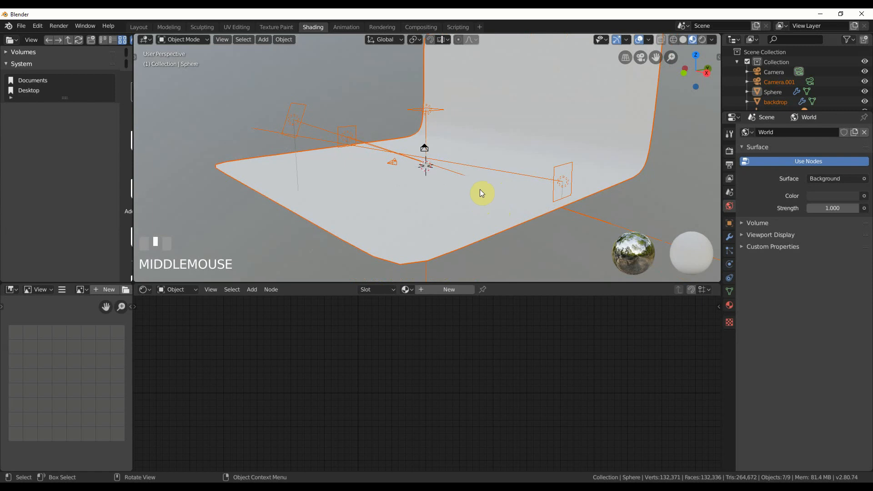
pyautogui.moveTo(473, 189); pyautogui.dragTo(455, 196, button='middle')
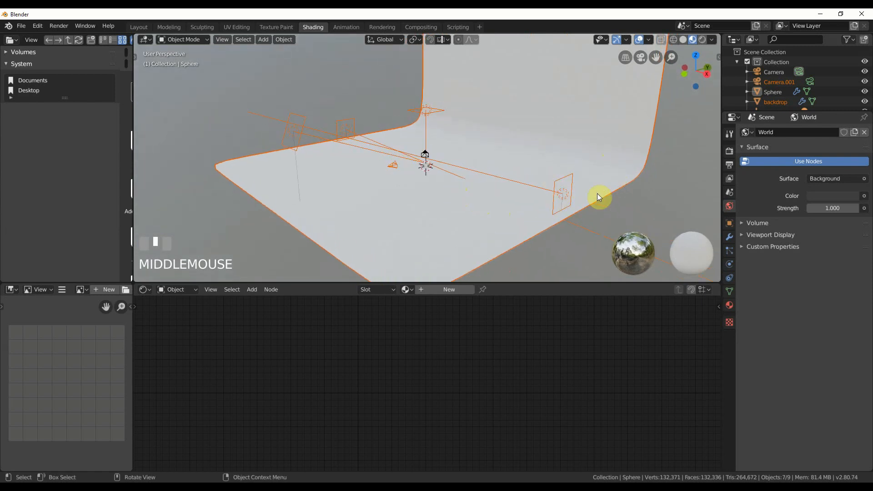
pyautogui.moveTo(566, 147); pyautogui.dragTo(559, 187, button='middle')
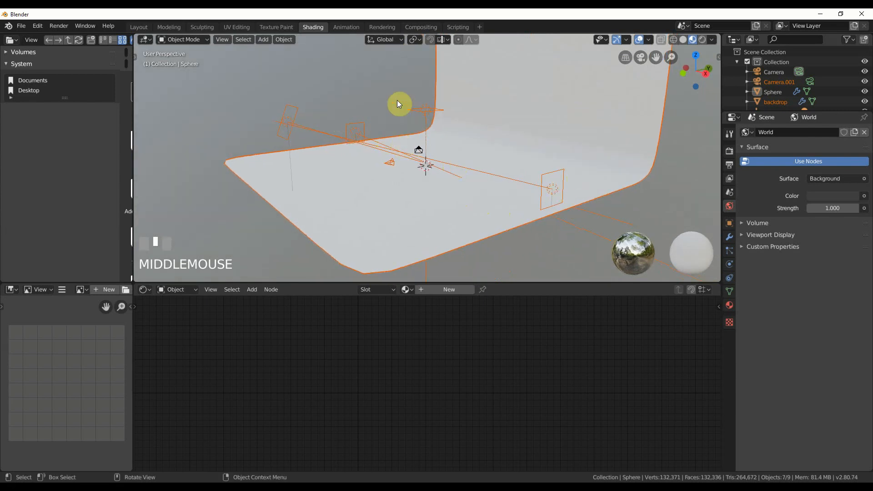
pyautogui.scroll(2, 433, 178)
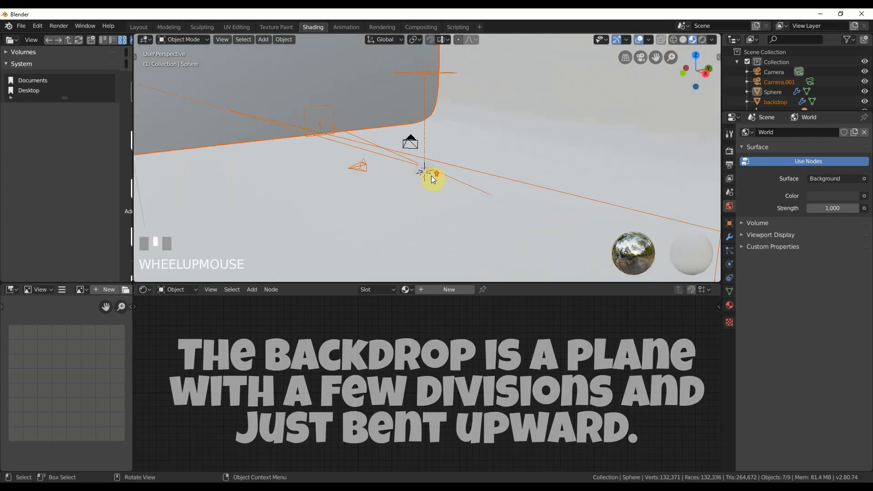
# - Delete the scene's original camera and view the scene through the appended camera
pyautogui.moveTo(433, 178); pyautogui.dragTo(442, 157, button='middle')
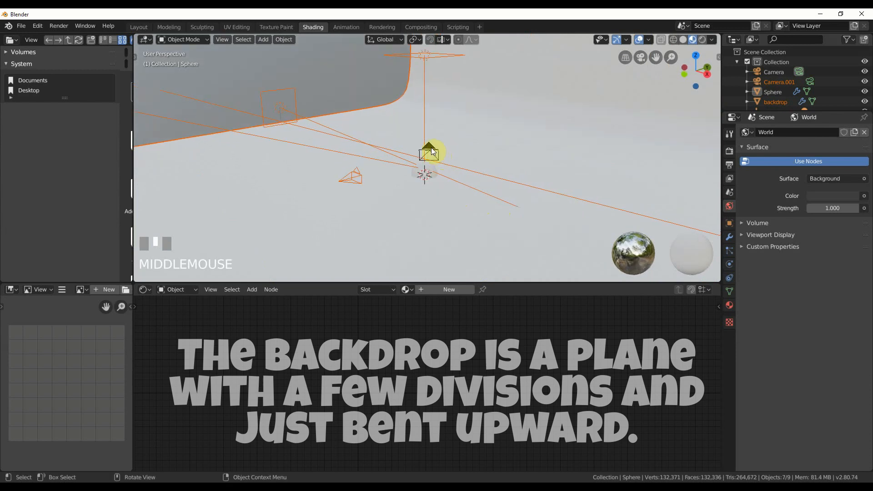
pyautogui.click(431, 152)
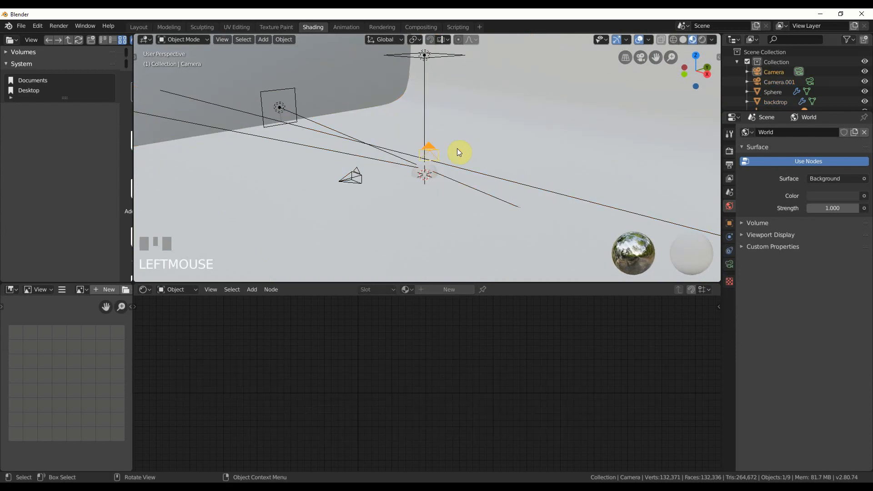
pyautogui.press('Delete')
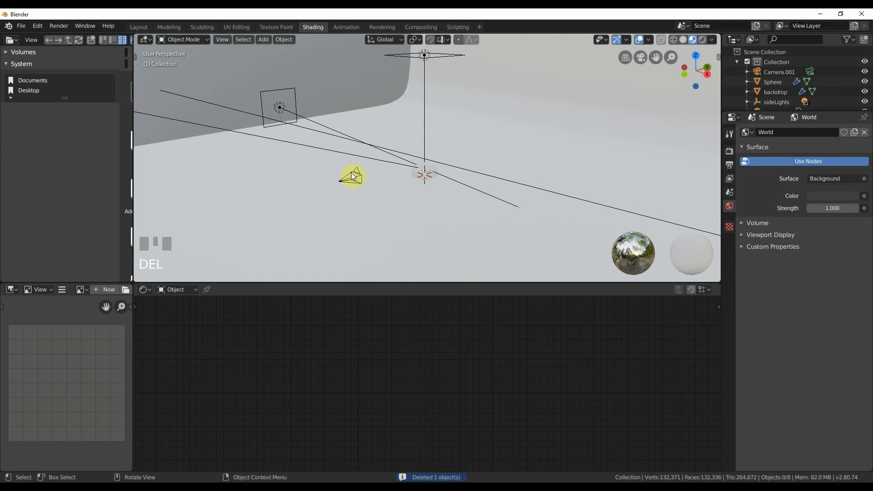
pyautogui.press('KP_0')
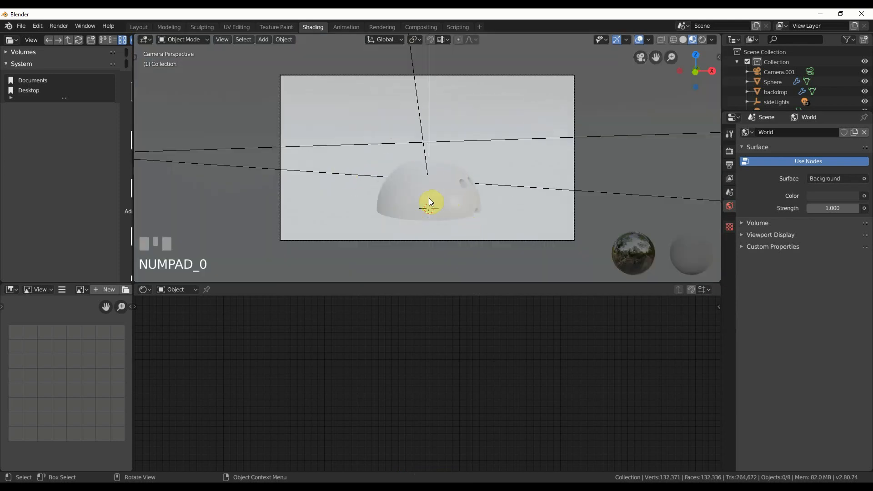
# - Set the sphere's Z location to 1 m and its Z rotation to -89.9°
pyautogui.click(456, 177)
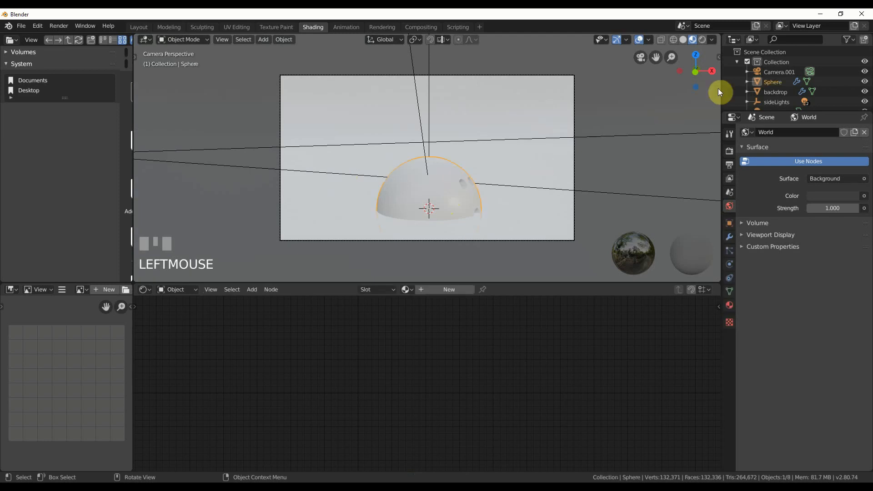
pyautogui.click(719, 57)
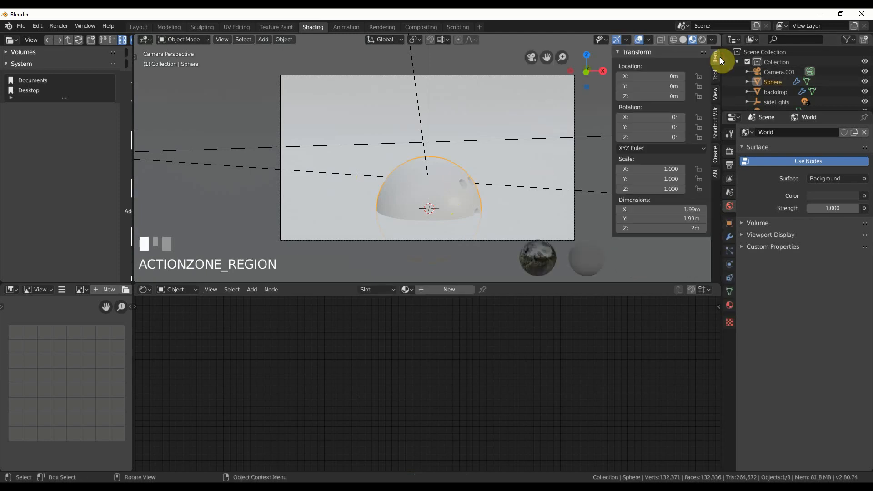
pyautogui.click(632, 97)
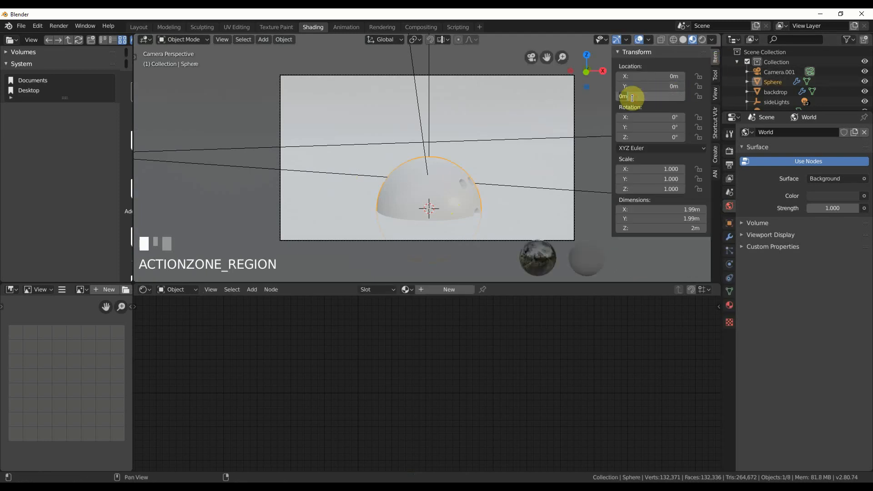
pyautogui.write('1')
pyautogui.press('Return')
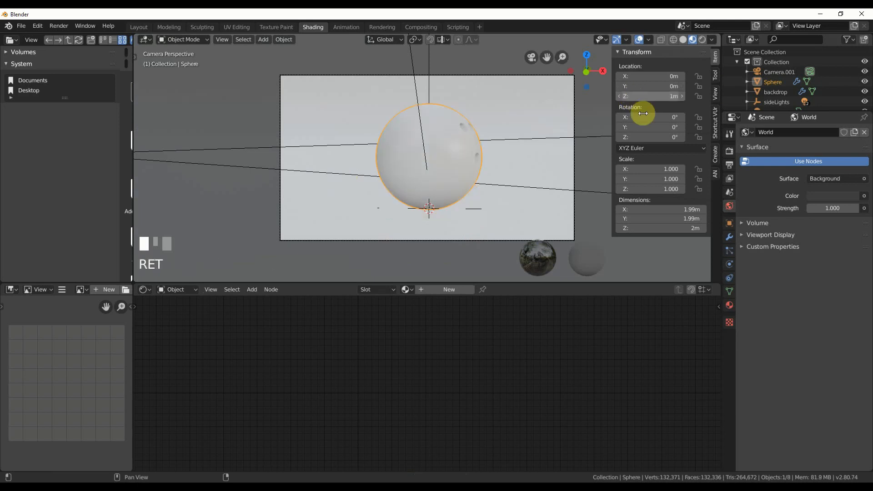
pyautogui.moveTo(657, 137); pyautogui.dragTo(636, 137)
pyautogui.moveTo(478, 136); pyautogui.dragTo(244, 131)
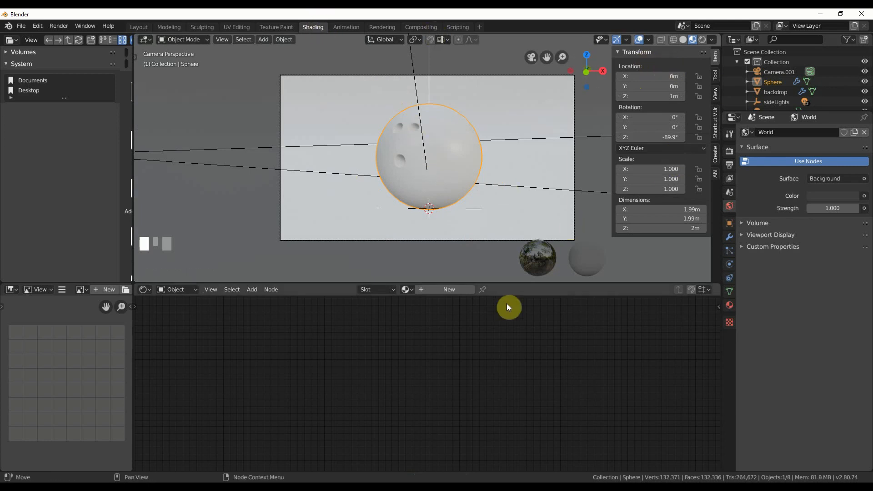
# - Switch the viewport to rendered shading and set the world background color to black
pyautogui.click(704, 41)
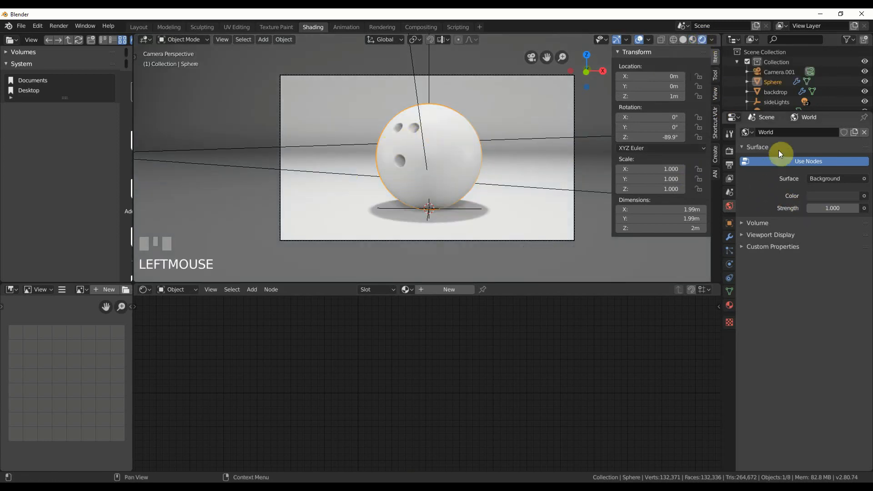
pyautogui.click(836, 197)
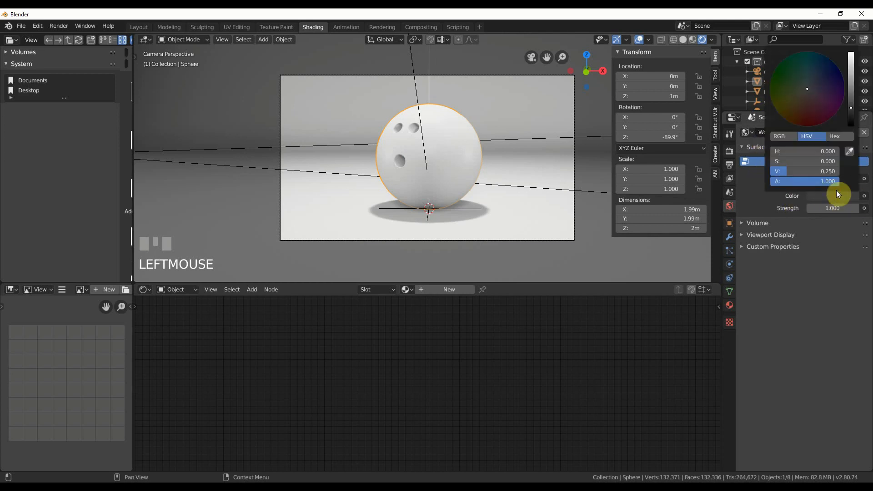
pyautogui.moveTo(850, 120); pyautogui.dragTo(851, 129)
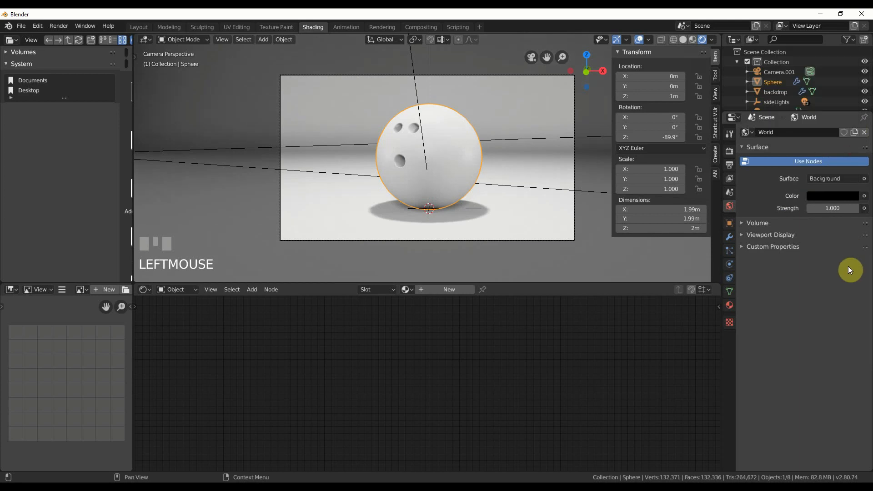
# - Enable Screen Space Reflections in the Eevee render settings and turn off Half Res Trace
pyautogui.click(728, 148)
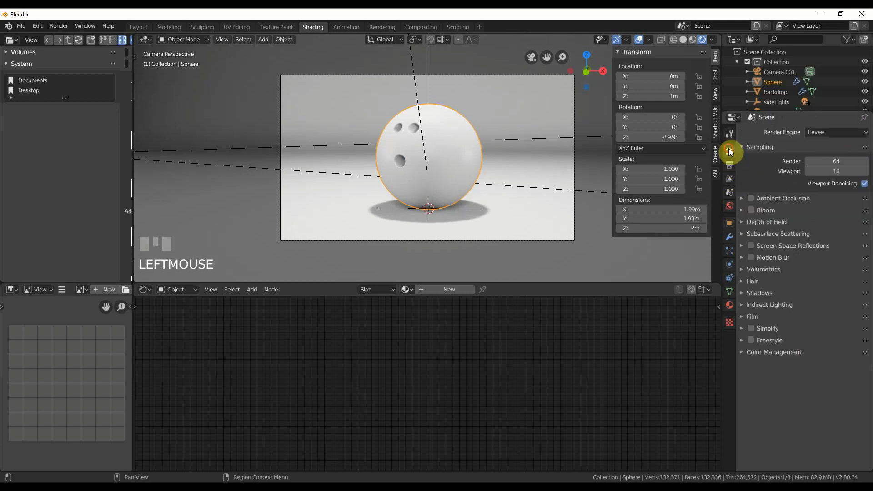
pyautogui.click(751, 246)
pyautogui.click(743, 246)
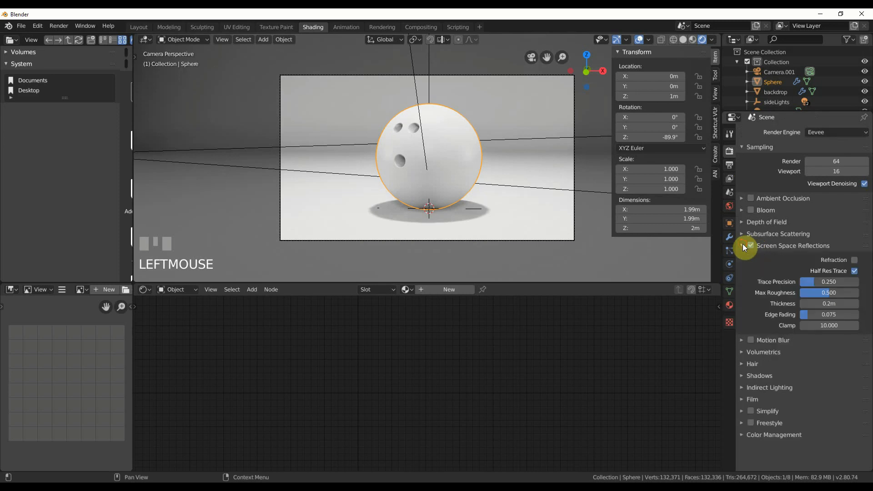
pyautogui.click(855, 271)
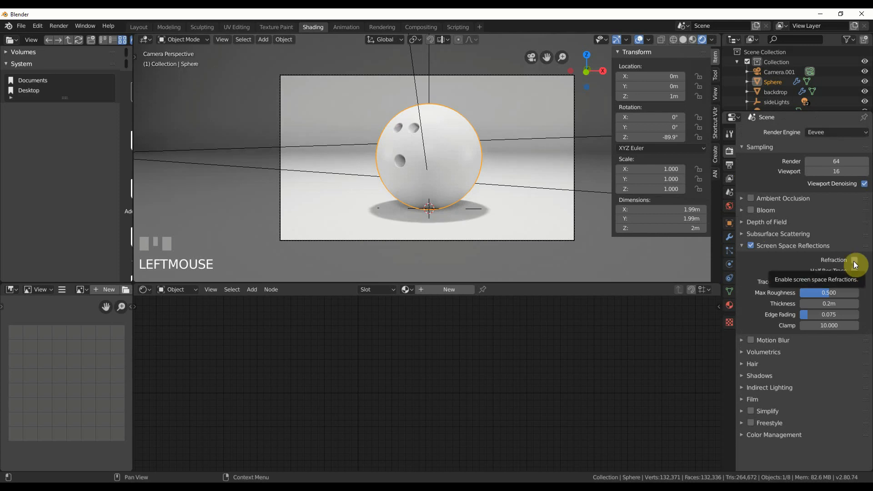
pyautogui.click(742, 248)
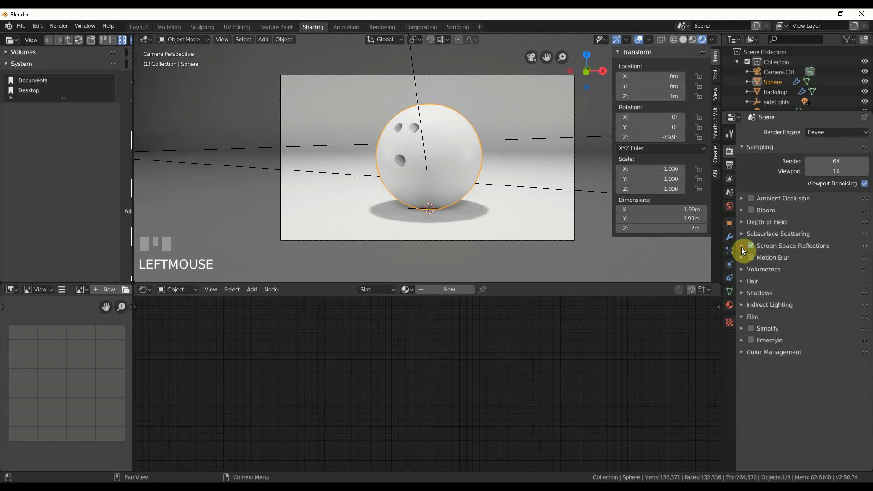
# - Enable High Bitdepth and Soft Shadows in the Eevee shadow settings
pyautogui.click(743, 294)
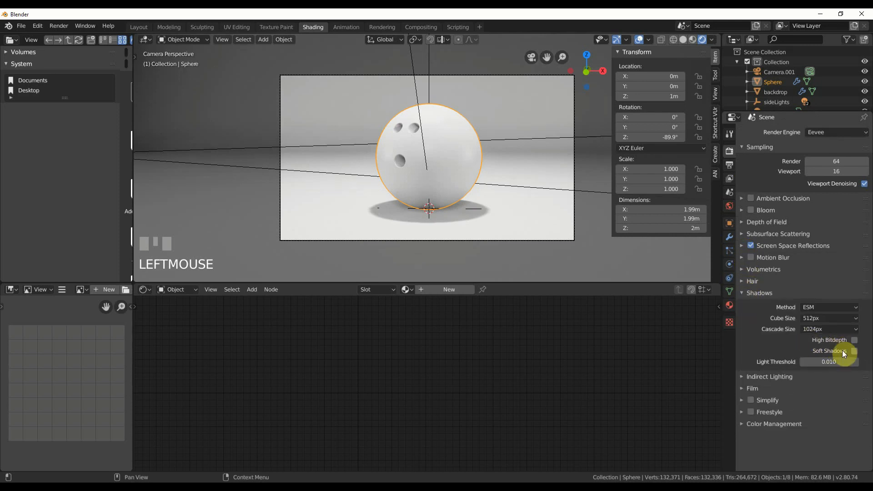
pyautogui.click(854, 341)
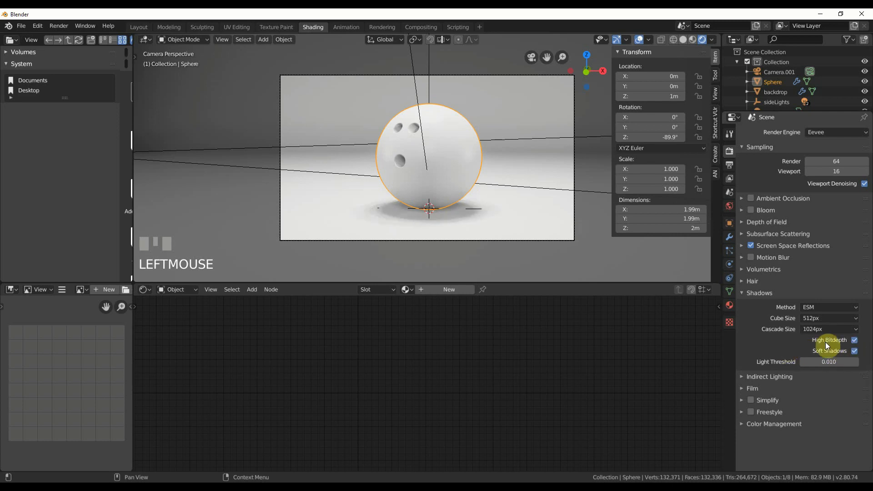
pyautogui.click(742, 293)
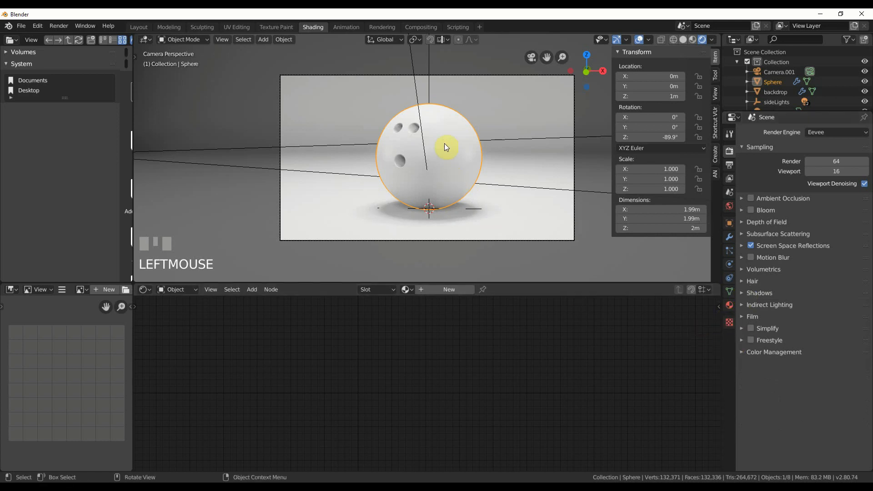
# - Create a new material for the sphere and set its Principled BSDF base color to bright orange
pyautogui.click(445, 291)
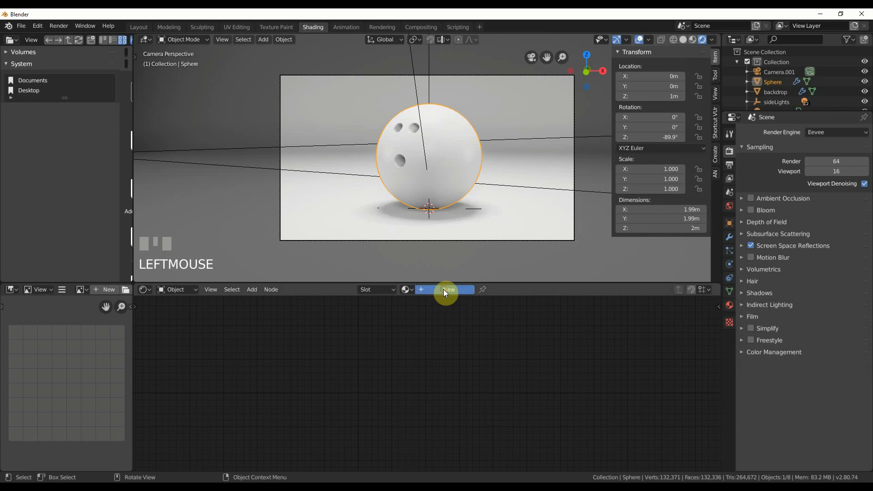
pyautogui.moveTo(481, 348); pyautogui.dragTo(554, 391, button='middle')
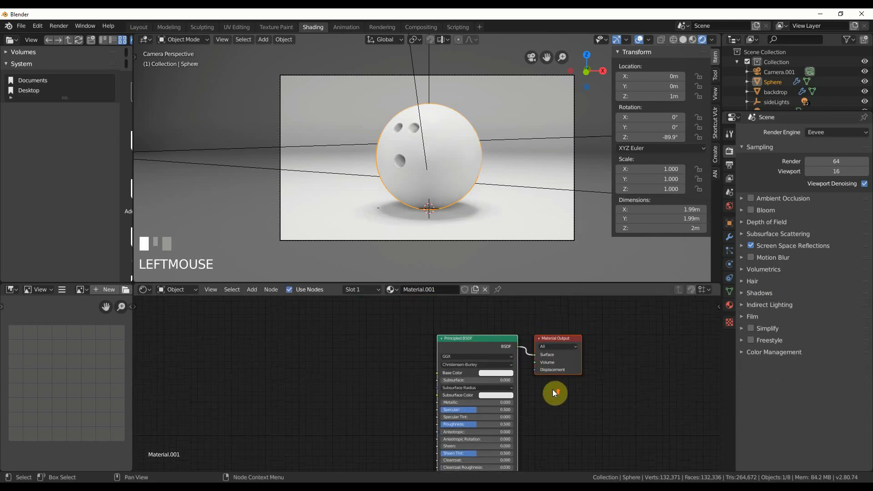
pyautogui.scroll(5, 553, 390)
pyautogui.moveTo(496, 318); pyautogui.dragTo(485, 319)
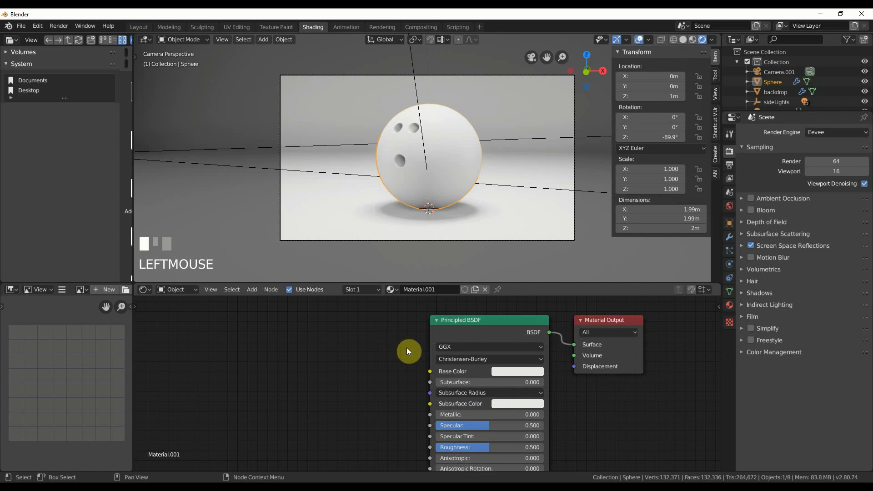
pyautogui.moveTo(395, 372); pyautogui.dragTo(400, 352, button='middle')
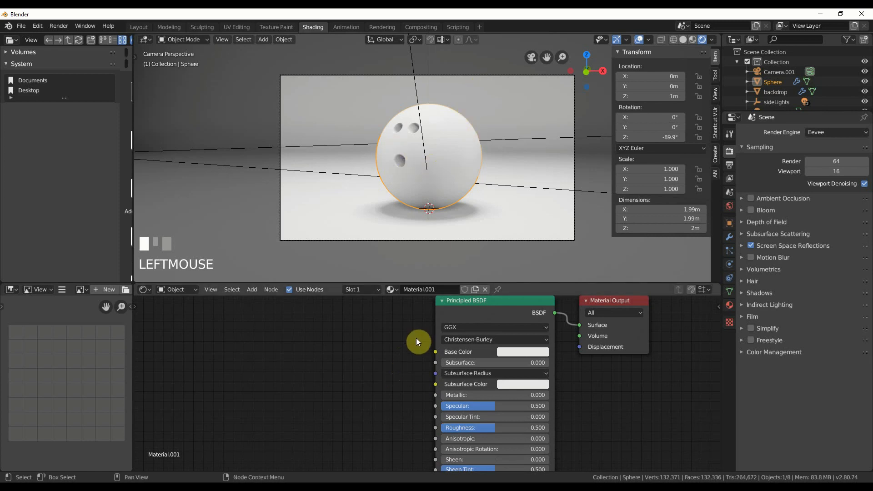
pyautogui.moveTo(408, 357); pyautogui.dragTo(391, 373, button='middle')
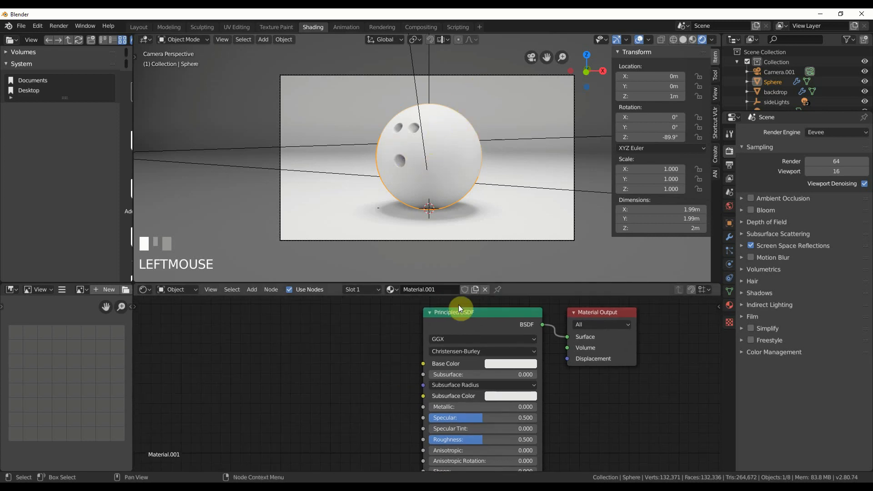
pyautogui.click(494, 366)
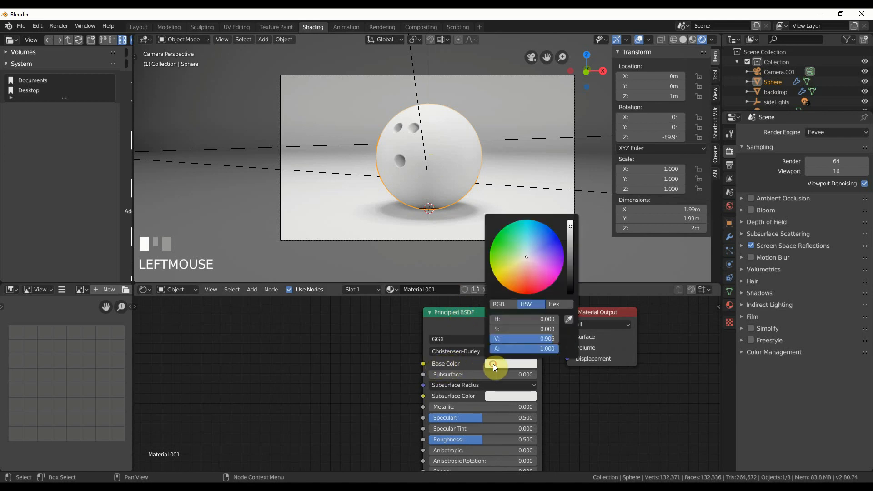
pyautogui.moveTo(517, 288); pyautogui.dragTo(510, 290)
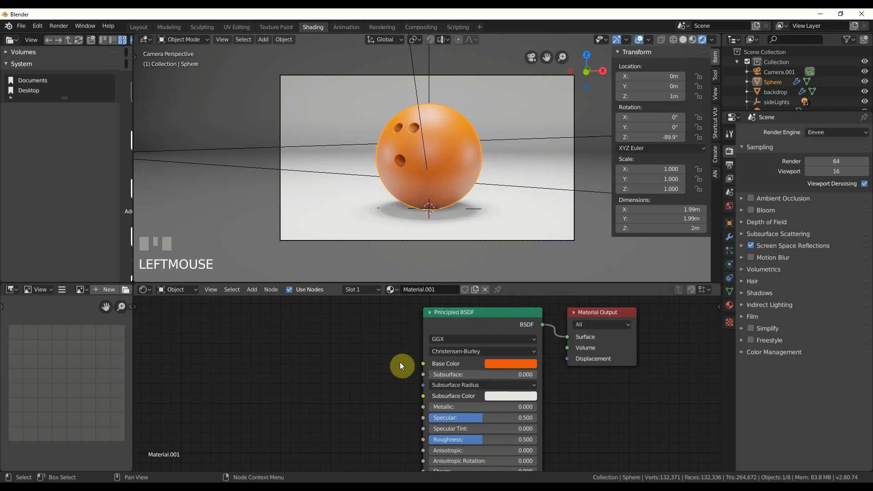
# - Set the Principled BSDF roughness to 0.380 and its clearcoat to 1.000
pyautogui.moveTo(381, 381); pyautogui.dragTo(381, 340, button='middle')
pyautogui.moveTo(392, 393); pyautogui.dragTo(388, 367, button='middle')
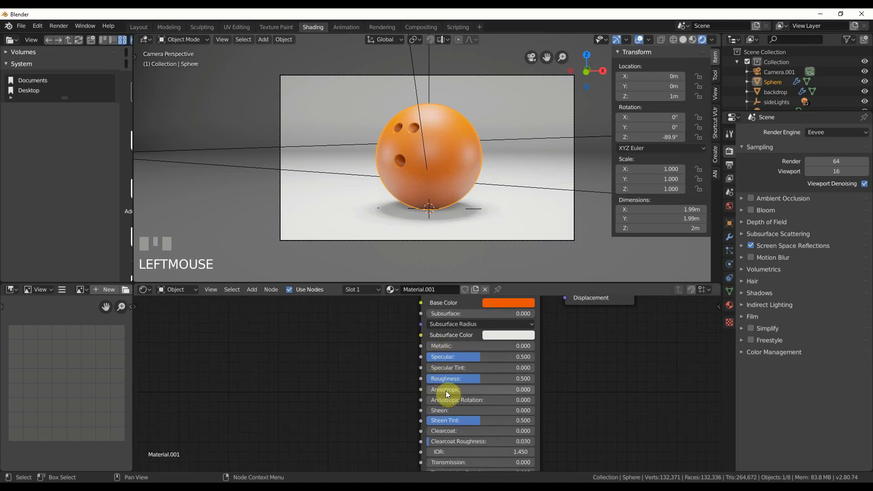
pyautogui.moveTo(467, 379)
pyautogui.mouseDown()
pyautogui.moveTo(432, 379)
pyautogui.moveTo(455, 380)
pyautogui.mouseUp()
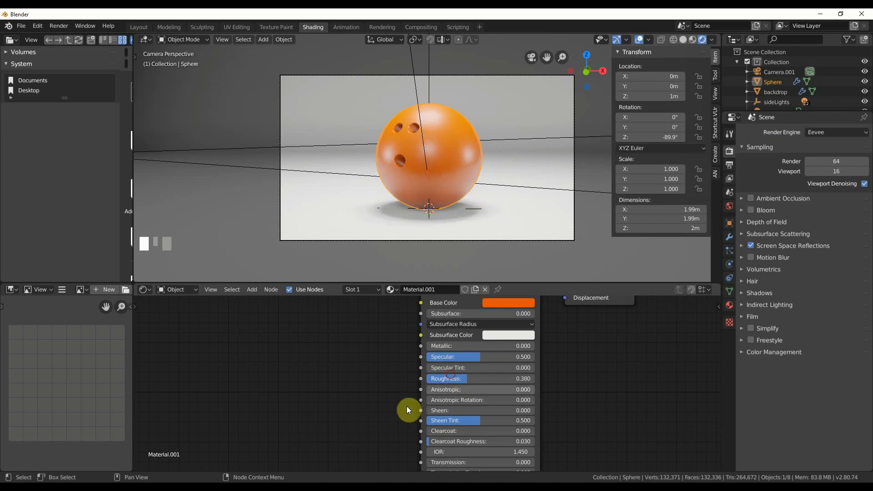
pyautogui.moveTo(386, 408); pyautogui.dragTo(385, 342, button='middle')
pyautogui.moveTo(434, 365); pyautogui.dragTo(534, 365)
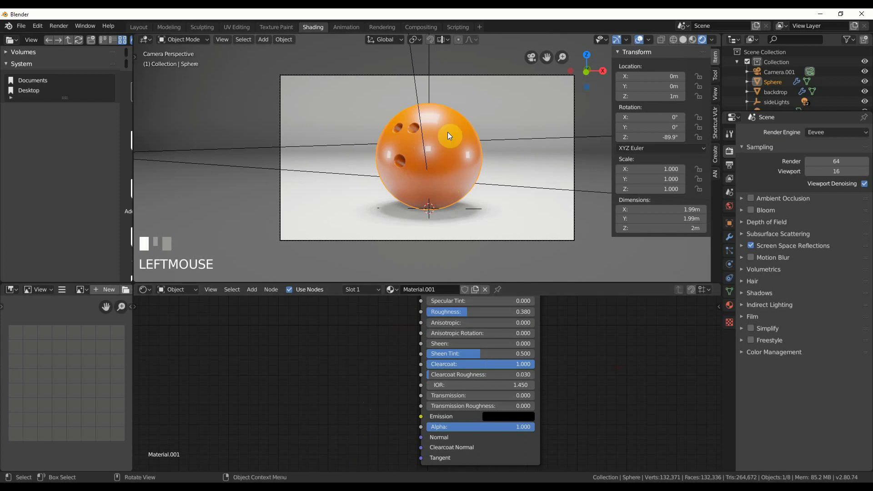
# - Add a Musgrave Texture node beside the Principled BSDF and connect its Color output to Base Color
pyautogui.moveTo(399, 316); pyautogui.dragTo(410, 423, button='middle')
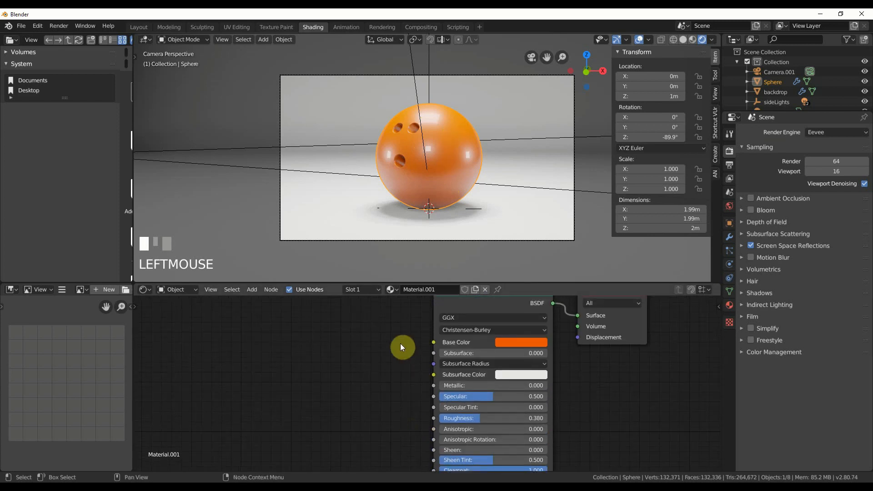
pyautogui.moveTo(401, 344)
pyautogui.mouseDown(button='middle')
pyautogui.moveTo(403, 389)
pyautogui.moveTo(398, 358)
pyautogui.mouseUp(button='middle')
pyautogui.scroll(4, 402, 389)
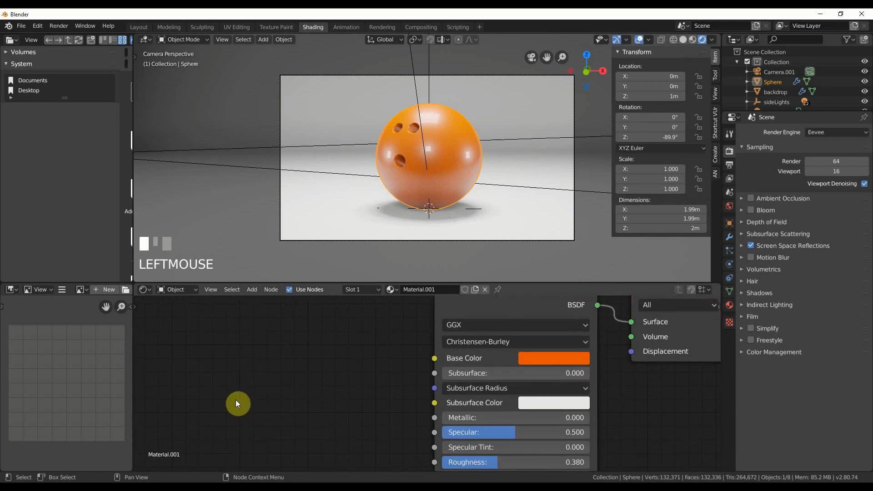
pyautogui.hotkey('shift', 'a')
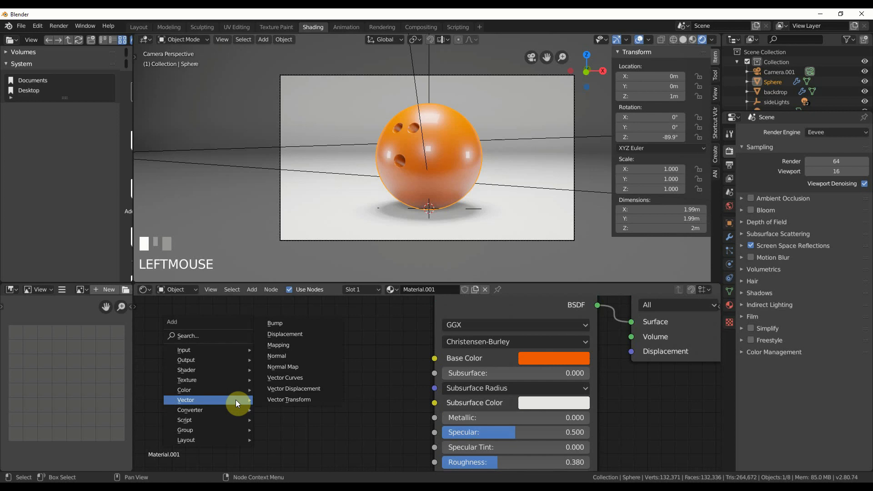
pyautogui.moveTo(226, 379)
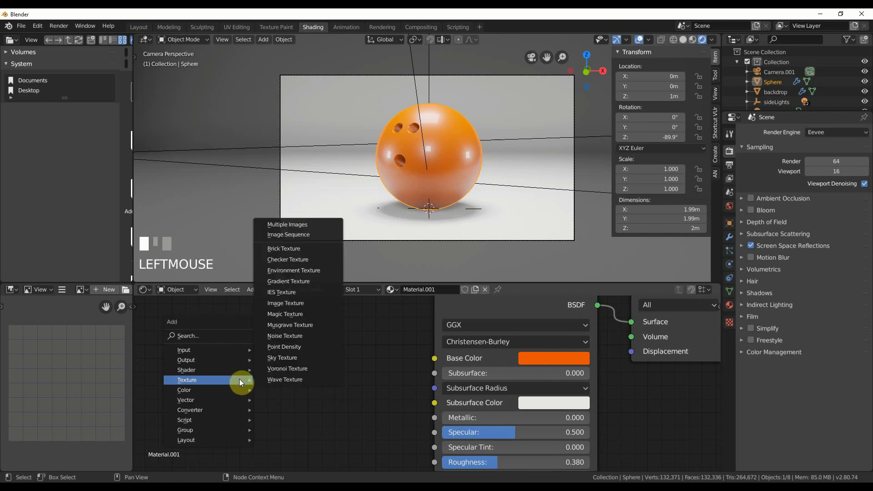
pyautogui.click(291, 328)
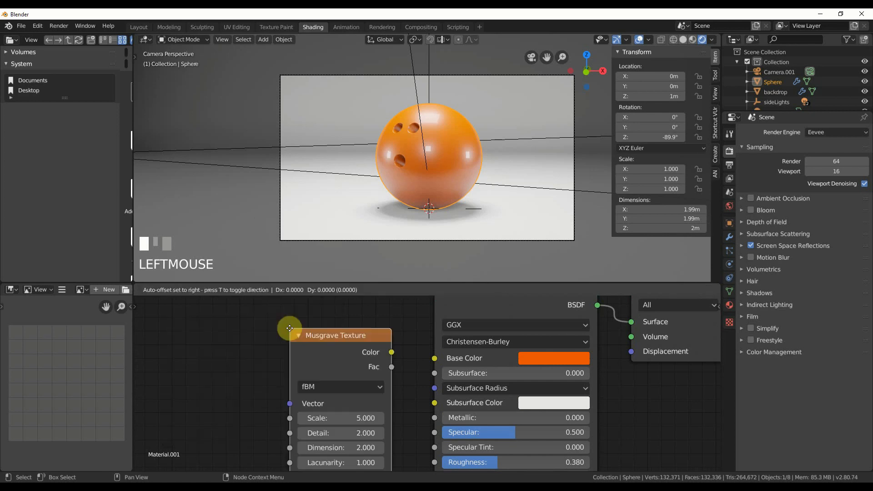
pyautogui.click(268, 302)
pyautogui.moveTo(369, 328); pyautogui.dragTo(436, 361)
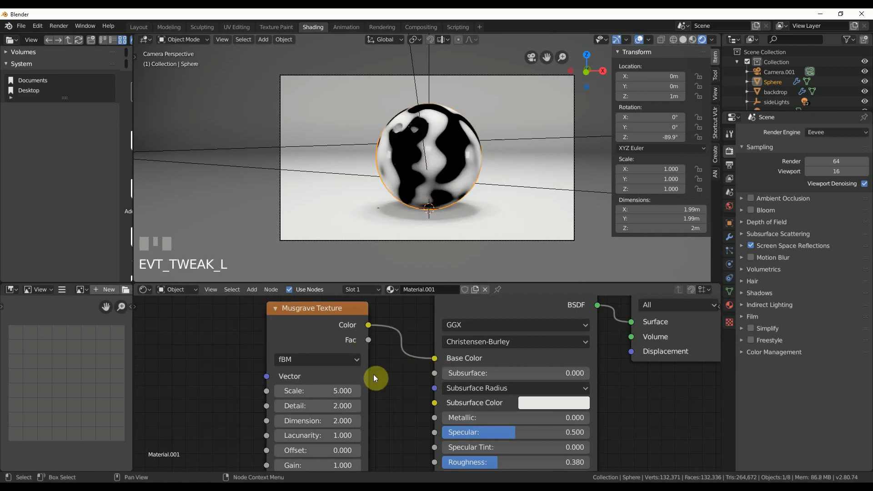
# - Set the Musgrave Texture type to Hybrid Multifractal and move the node farther from the Principled BSDF
pyautogui.click(298, 358)
pyautogui.click(298, 360)
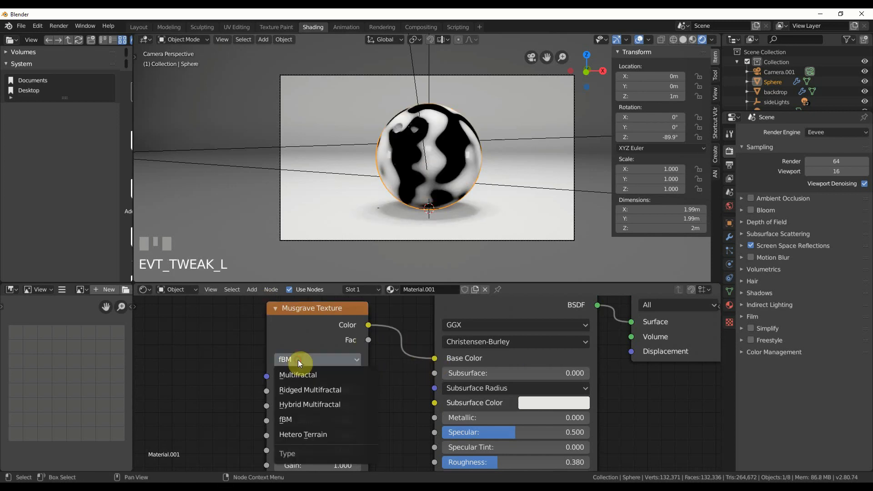
pyautogui.click(303, 405)
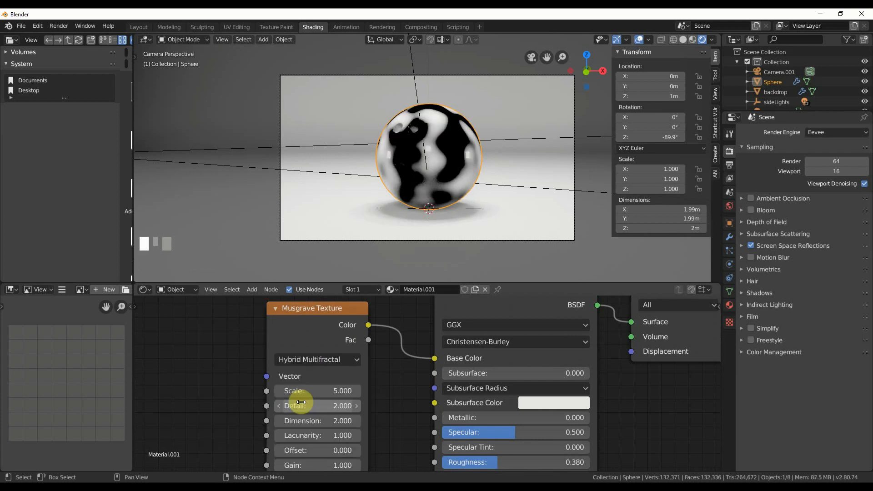
pyautogui.scroll(-2, 247, 410)
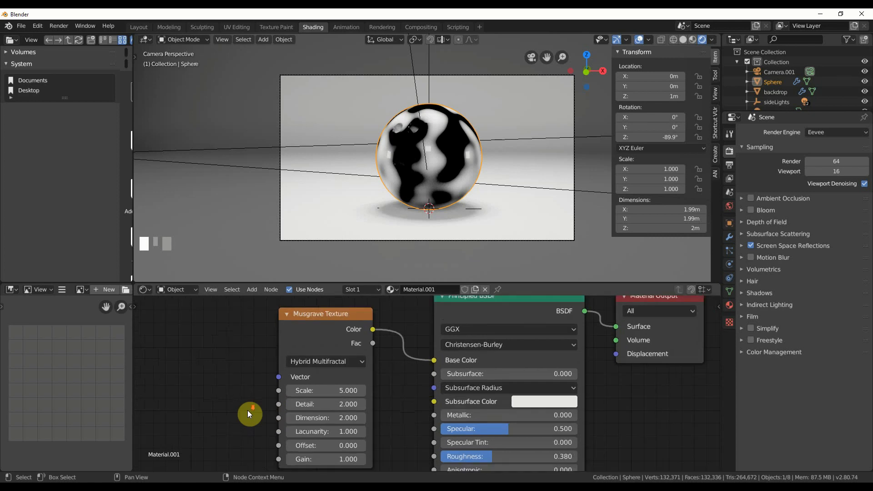
pyautogui.moveTo(338, 329); pyautogui.dragTo(298, 326)
# - Add a Texture Coordinate node ahead of the Musgrave Texture, link its Object output to the Vector input, and space the nodes apart
pyautogui.moveTo(227, 382); pyautogui.dragTo(303, 381, button='middle')
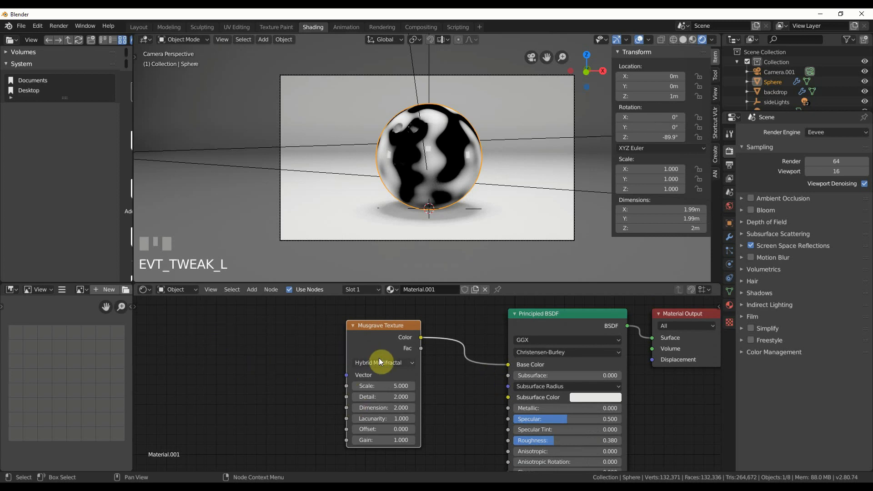
pyautogui.click(254, 290)
pyautogui.moveTo(263, 315)
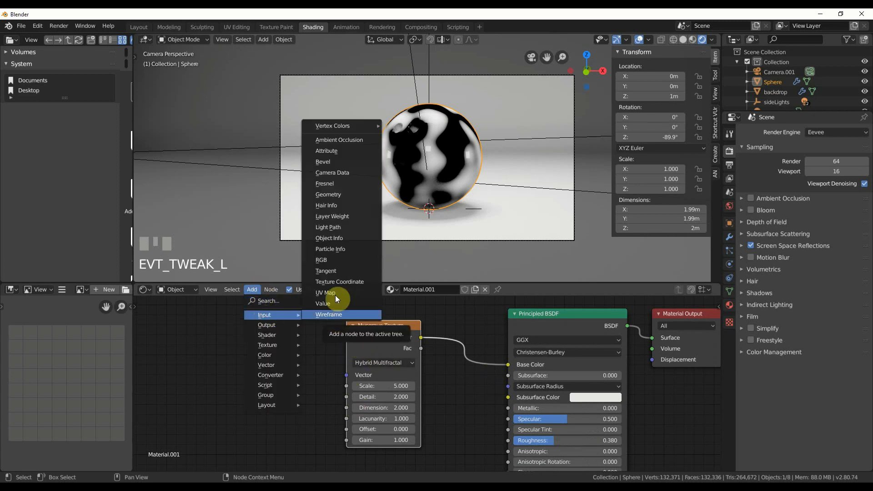
pyautogui.click(333, 281)
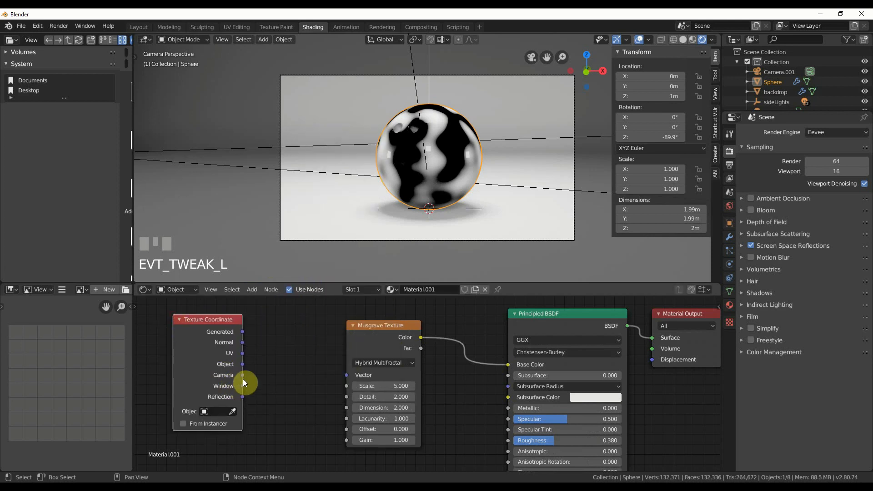
pyautogui.moveTo(242, 364); pyautogui.dragTo(353, 375)
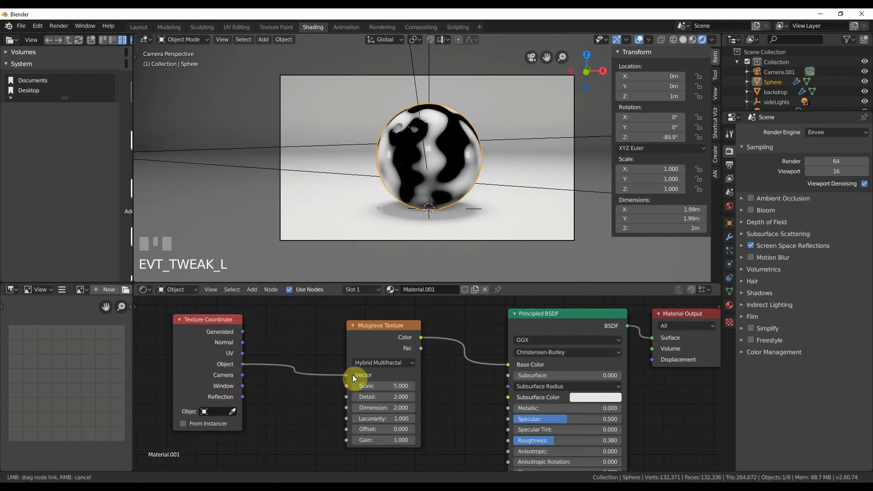
pyautogui.moveTo(217, 321); pyautogui.dragTo(181, 321)
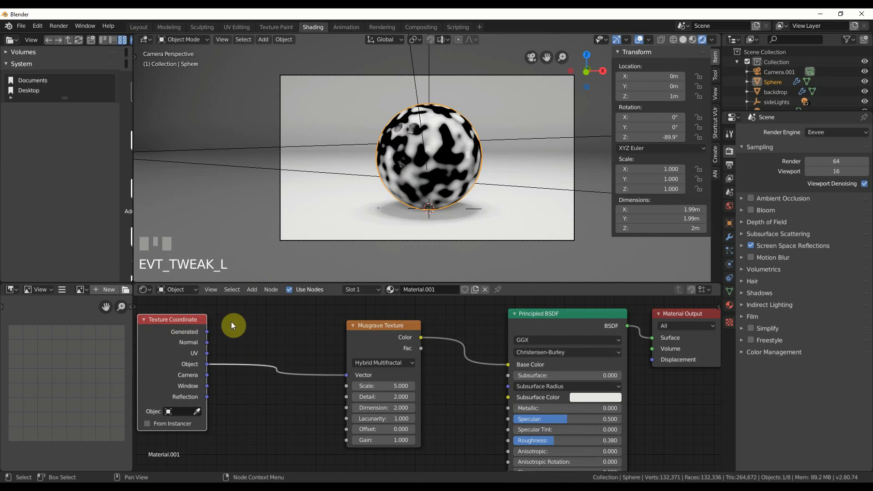
# - Insert a Mapping node between the Texture Coordinate and Musgrave Texture nodes and set its mapping type to Texture
pyautogui.click(249, 289)
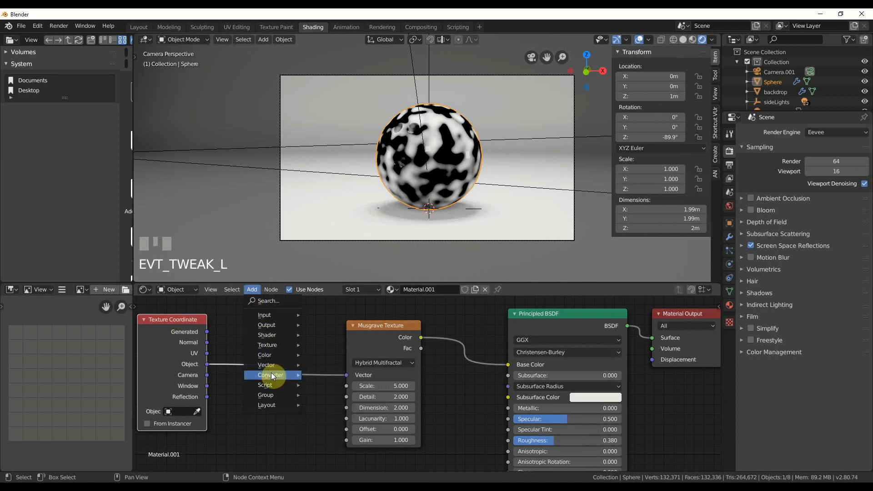
pyautogui.moveTo(271, 374)
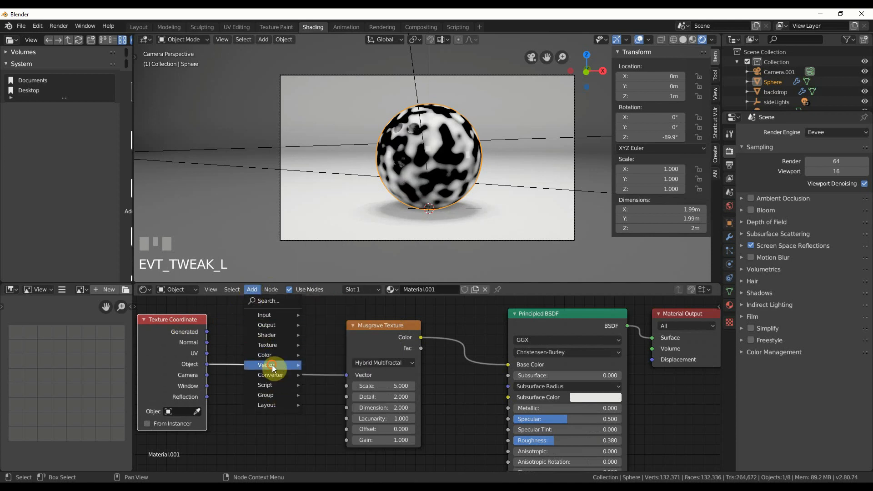
pyautogui.click(321, 386)
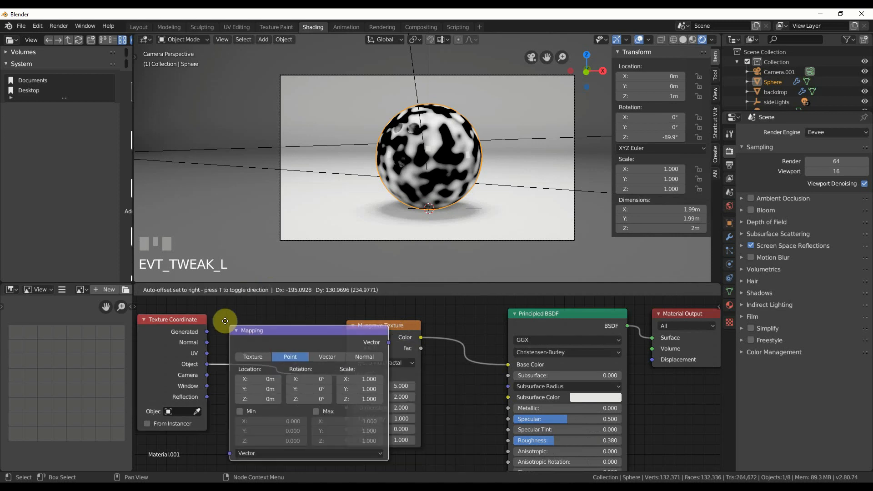
pyautogui.click(216, 316)
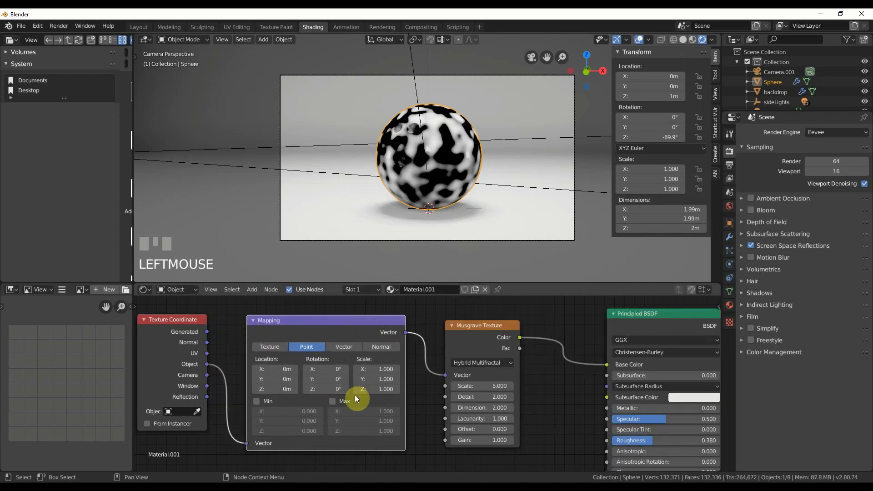
pyautogui.moveTo(325, 379); pyautogui.dragTo(346, 379)
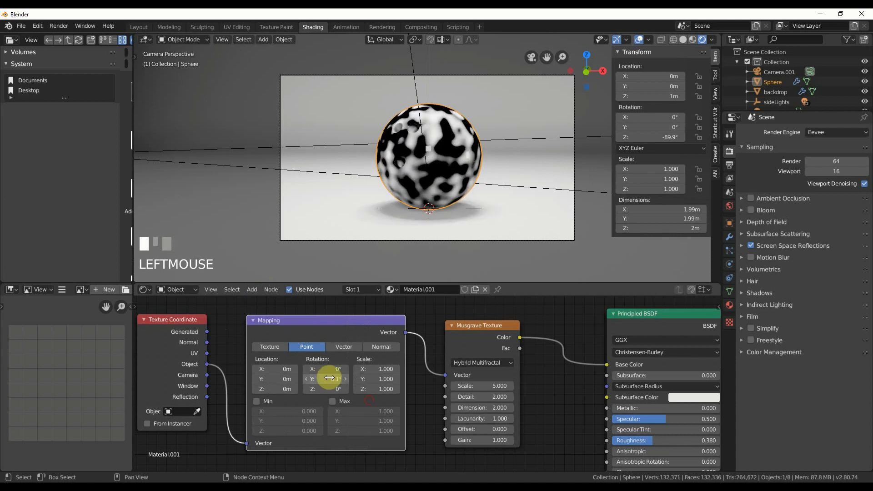
pyautogui.hotkey('ctrl', 'z')
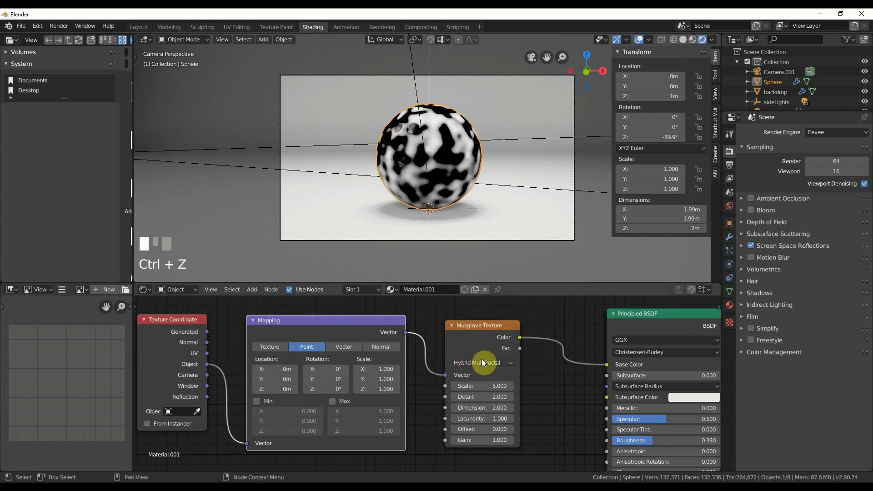
pyautogui.moveTo(365, 324); pyautogui.dragTo(335, 324)
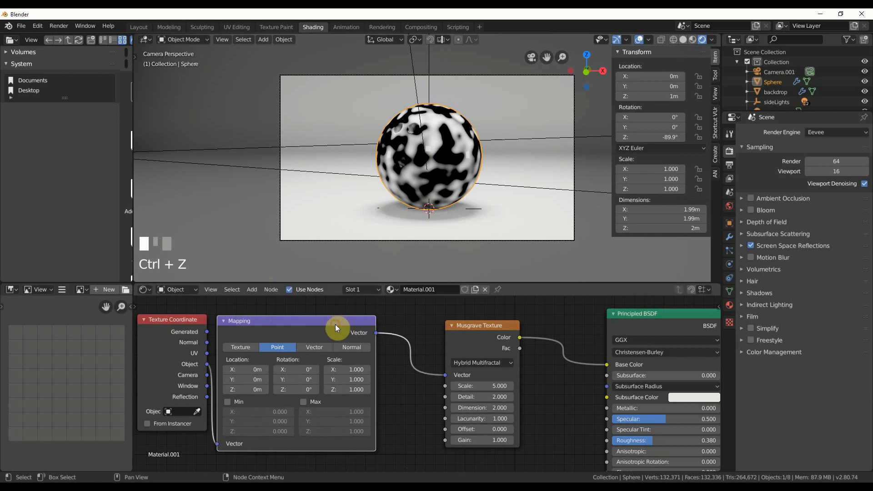
pyautogui.click(249, 348)
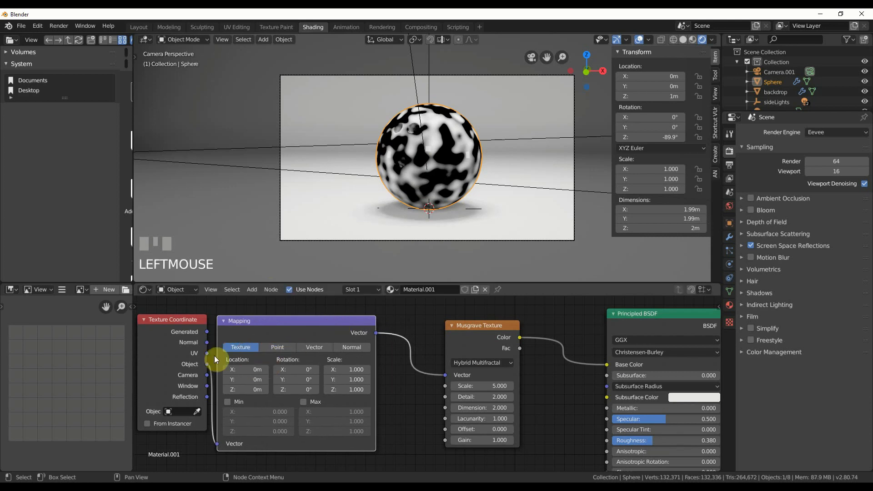
# - Move the Texture Coordinate and Mapping nodes farther from the Musgrave Texture, keeping them side by side
pyautogui.scroll(-6, 233, 343)
pyautogui.moveTo(261, 341); pyautogui.dragTo(168, 337)
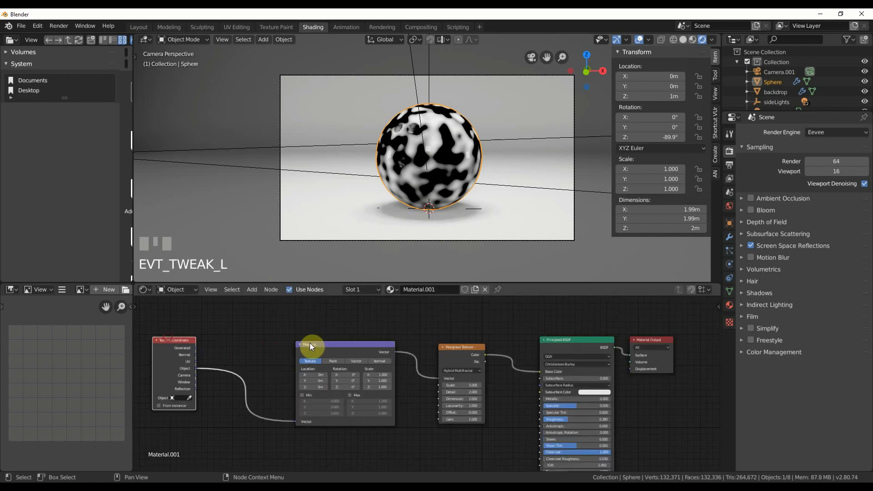
pyautogui.moveTo(324, 346); pyautogui.dragTo(213, 342)
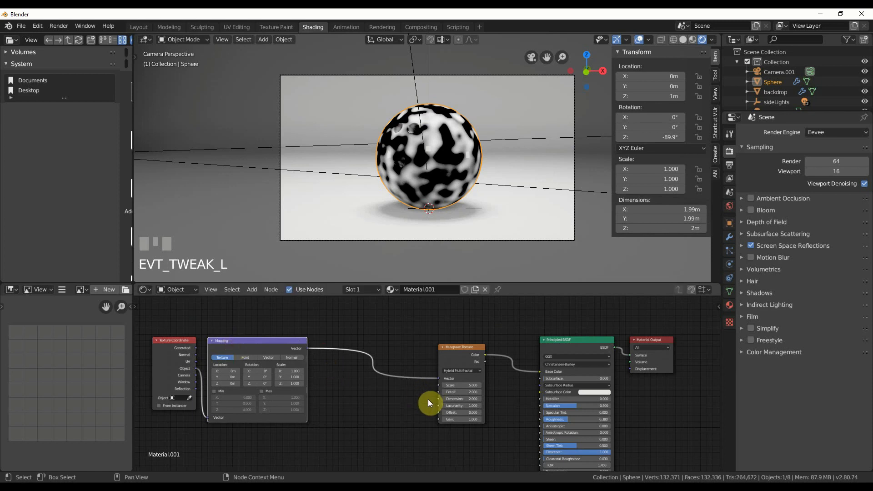
# - Add a Wave Texture node below the Mapping link and connect its Fac output to the Musgrave Texture's Scale input
pyautogui.scroll(4, 376, 393)
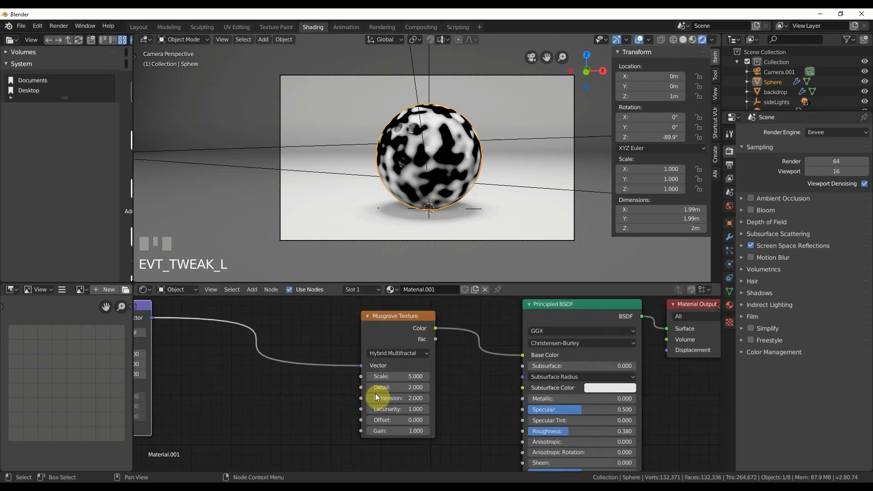
pyautogui.scroll(1, 375, 394)
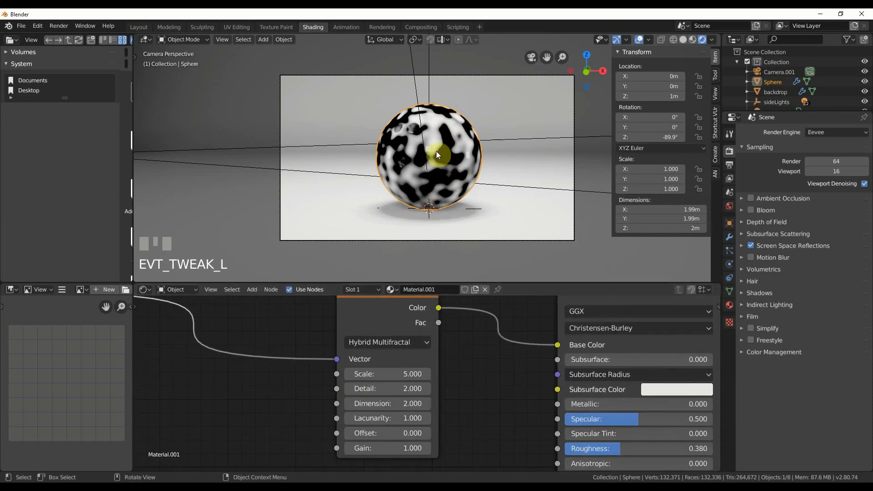
pyautogui.scroll(-1, 257, 394)
pyautogui.moveTo(260, 392); pyautogui.dragTo(271, 399, button='middle')
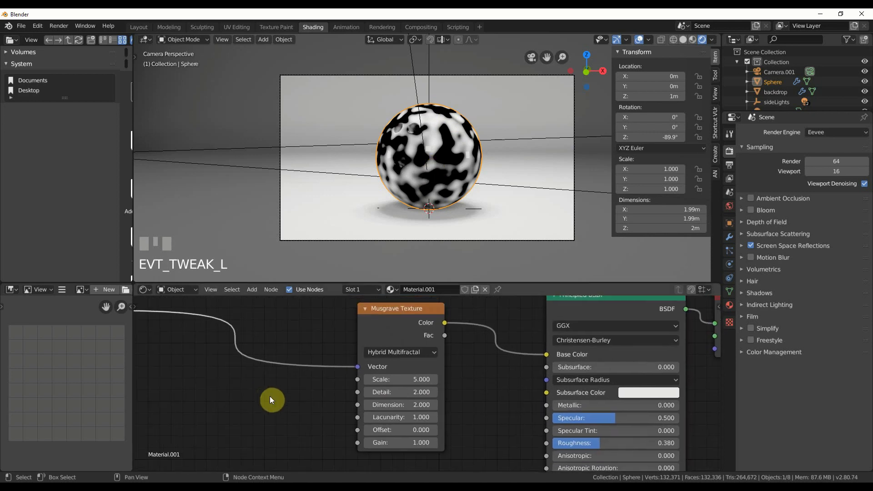
pyautogui.click(248, 287)
pyautogui.moveTo(277, 378)
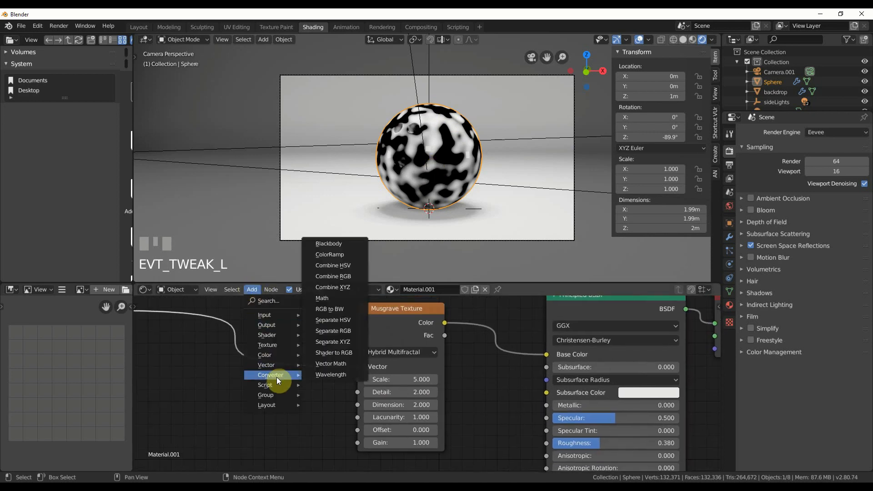
pyautogui.moveTo(280, 346)
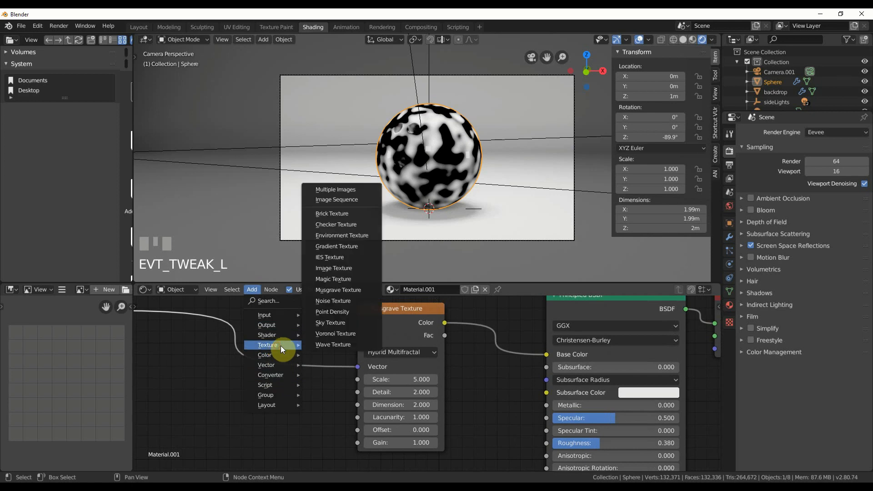
pyautogui.click(320, 345)
pyautogui.click(209, 387)
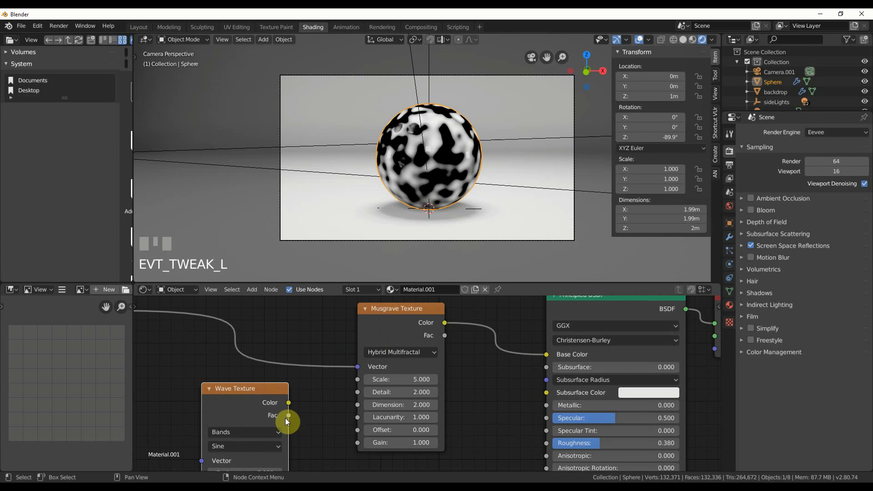
pyautogui.moveTo(286, 418); pyautogui.dragTo(362, 377)
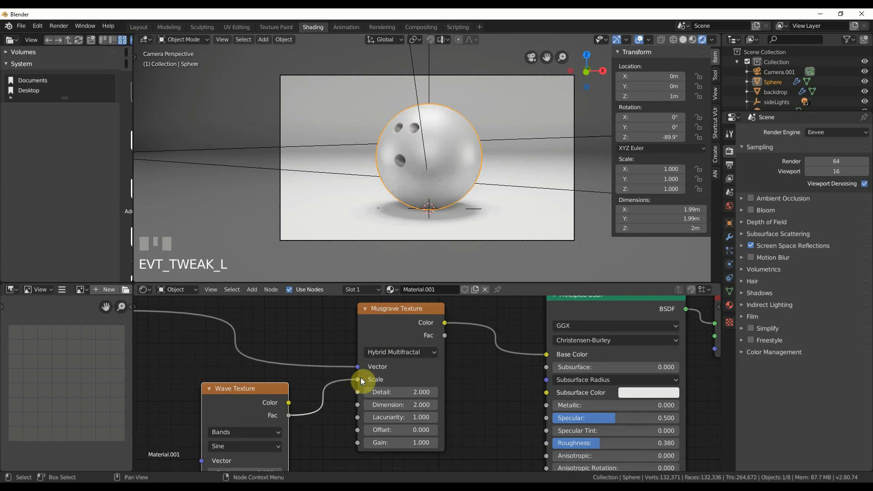
pyautogui.click(433, 128)
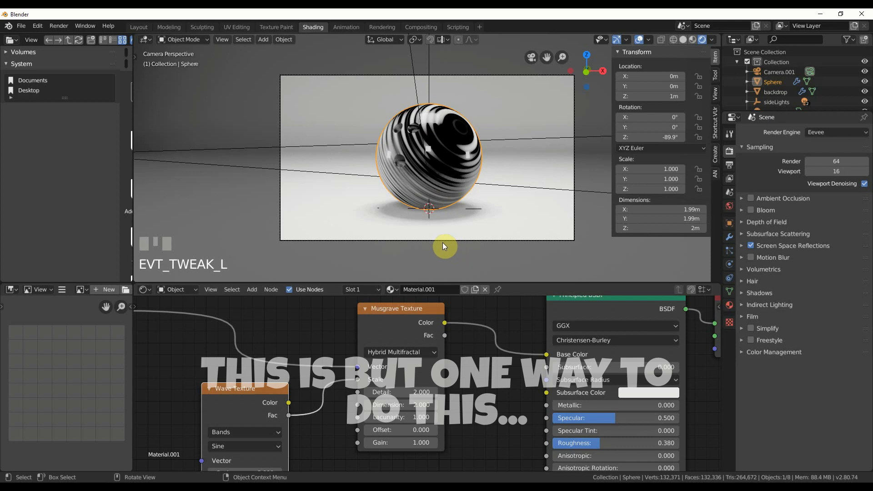
# - Set the Wave Texture's Scale to 1.5, Distortion to 6.9 and Detail Scale to 3.5
pyautogui.moveTo(307, 397); pyautogui.dragTo(408, 312, button='middle')
pyautogui.scroll(2, 421, 394)
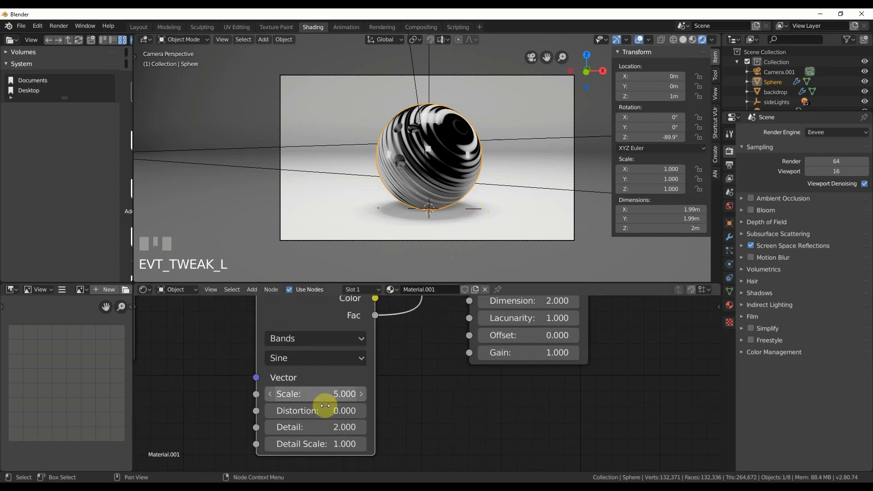
pyautogui.moveTo(322, 410)
pyautogui.mouseDown()
pyautogui.moveTo(372, 410)
pyautogui.moveTo(331, 410)
pyautogui.moveTo(363, 411)
pyautogui.moveTo(320, 397)
pyautogui.mouseUp()
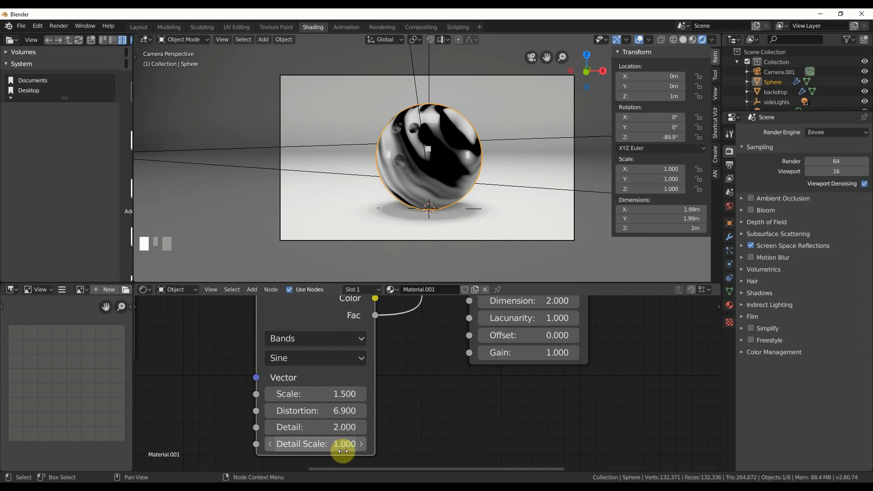
pyautogui.moveTo(343, 444); pyautogui.dragTo(355, 444)
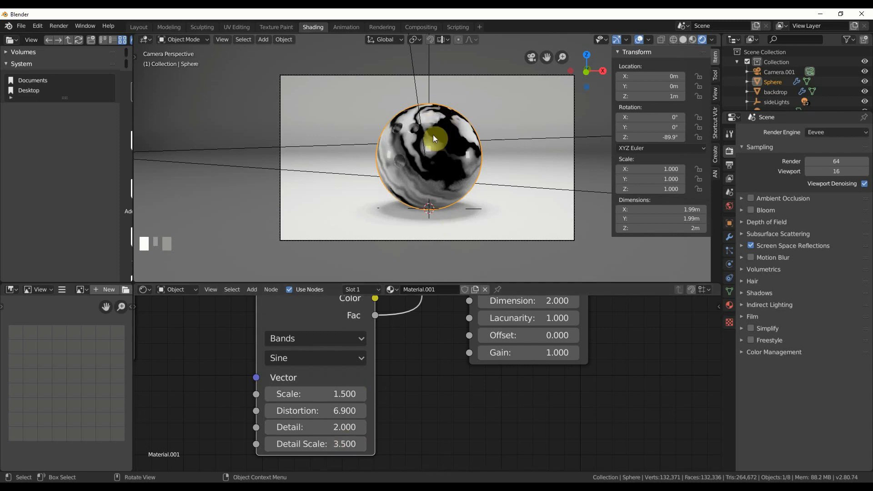
# - Enlarge the Size of the side area lights Area.001 and Area.002 and of topLight.001, and reselect the ball
pyautogui.moveTo(449, 306); pyautogui.dragTo(375, 381, button='middle')
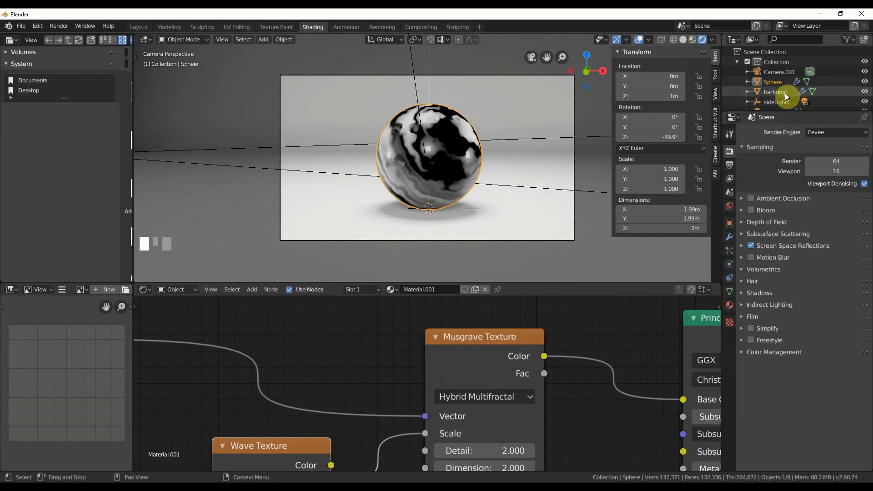
pyautogui.scroll(-2, 787, 97)
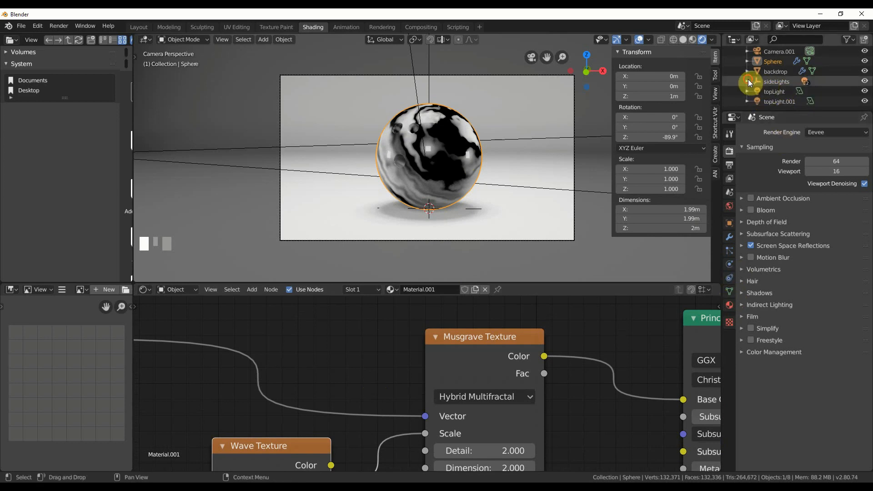
pyautogui.click(748, 80)
pyautogui.scroll(-1, 764, 78)
pyautogui.click(782, 73)
pyautogui.click(785, 82)
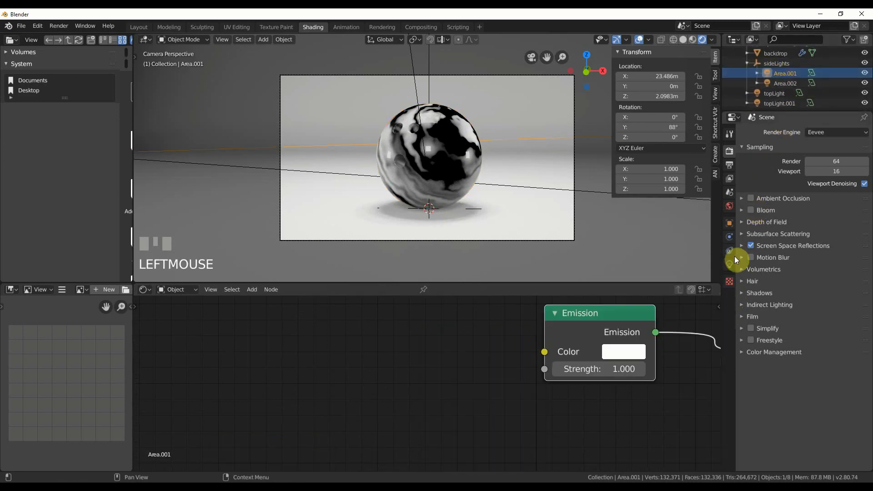
pyautogui.click(730, 263)
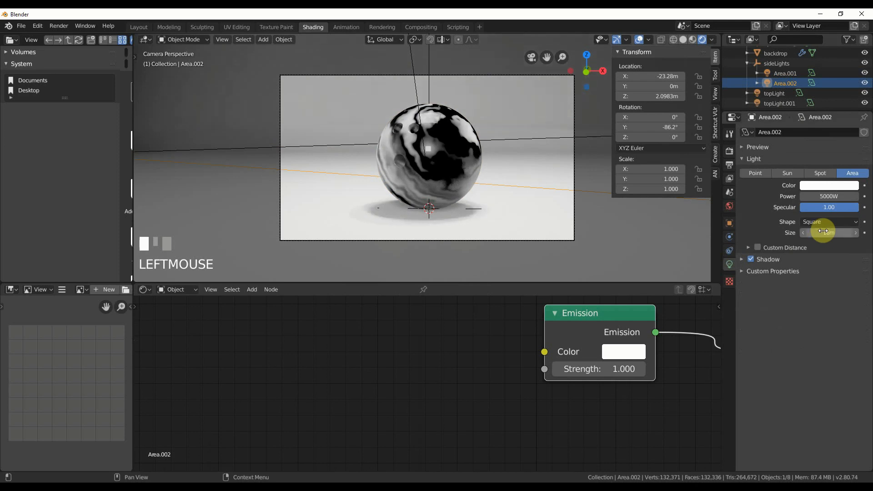
pyautogui.press('Return')
pyautogui.click(436, 135)
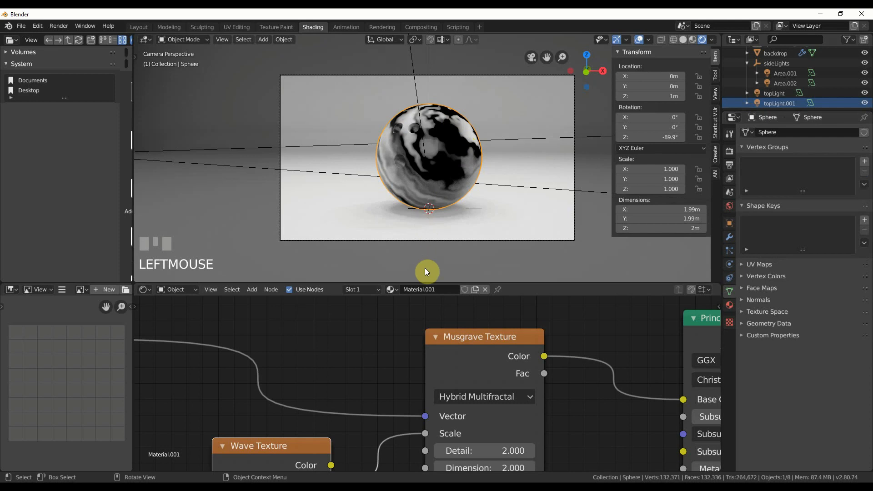
# - Move the Musgrave Texture away from the Principled BSDF and insert a ColorRamp node on the link between them
pyautogui.moveTo(378, 364); pyautogui.dragTo(256, 337, button='middle')
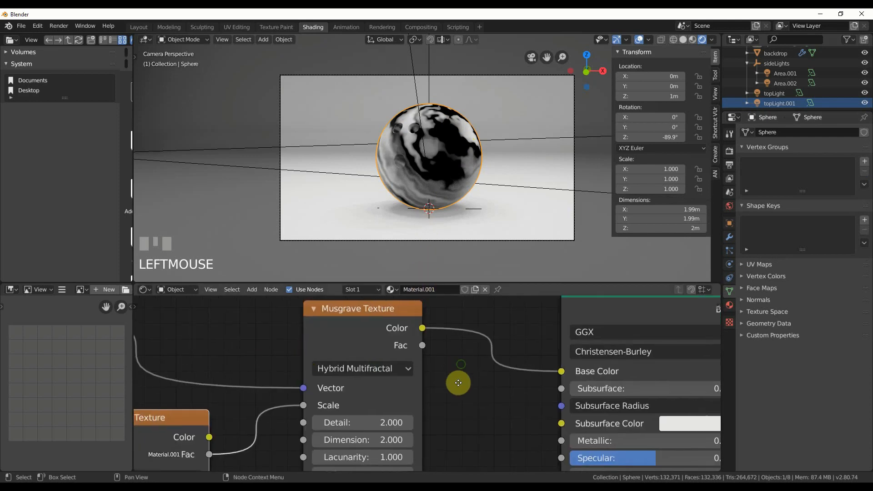
pyautogui.moveTo(455, 384); pyautogui.dragTo(449, 409, button='middle')
pyautogui.moveTo(352, 339); pyautogui.dragTo(293, 337)
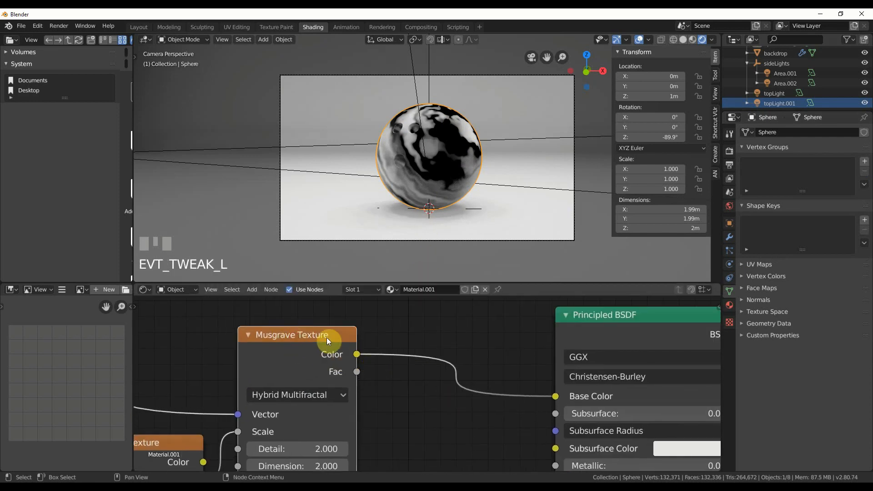
pyautogui.scroll(-1, 418, 342)
pyautogui.scroll(-2, 436, 368)
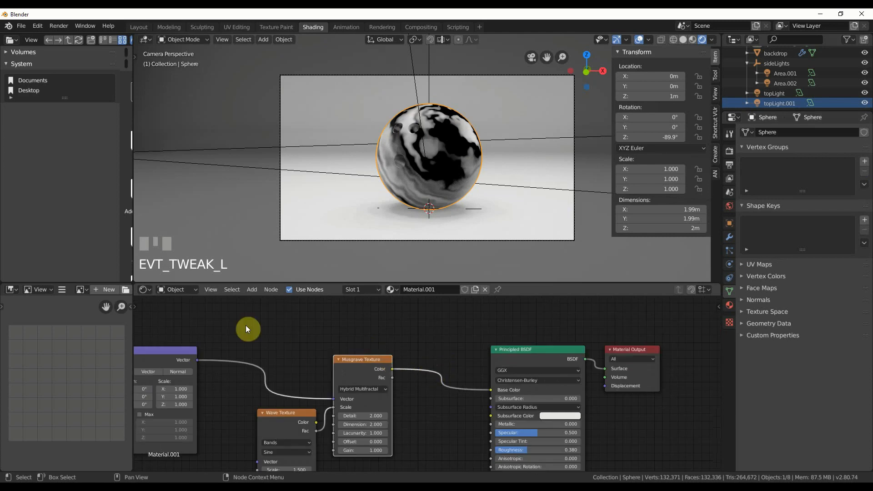
pyautogui.hotkey('shift', 'a')
pyautogui.moveTo(357, 330)
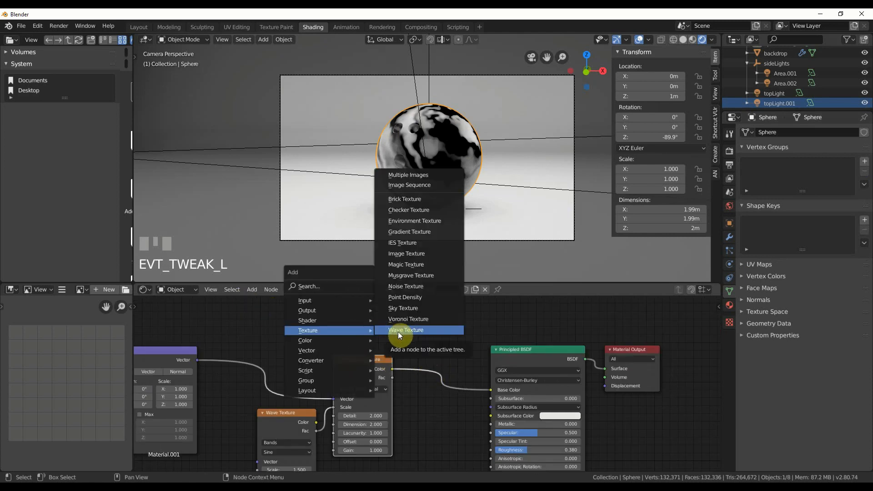
pyautogui.moveTo(369, 360)
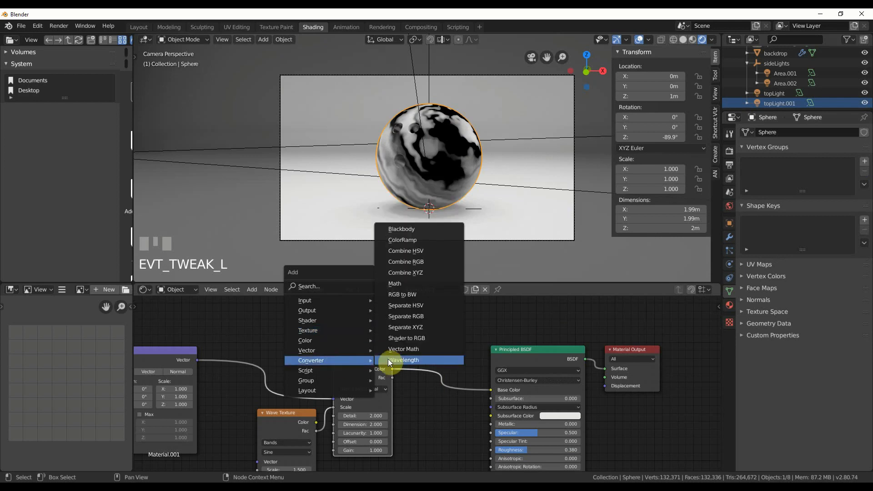
pyautogui.click(402, 236)
pyautogui.click(406, 335)
pyautogui.click(407, 334)
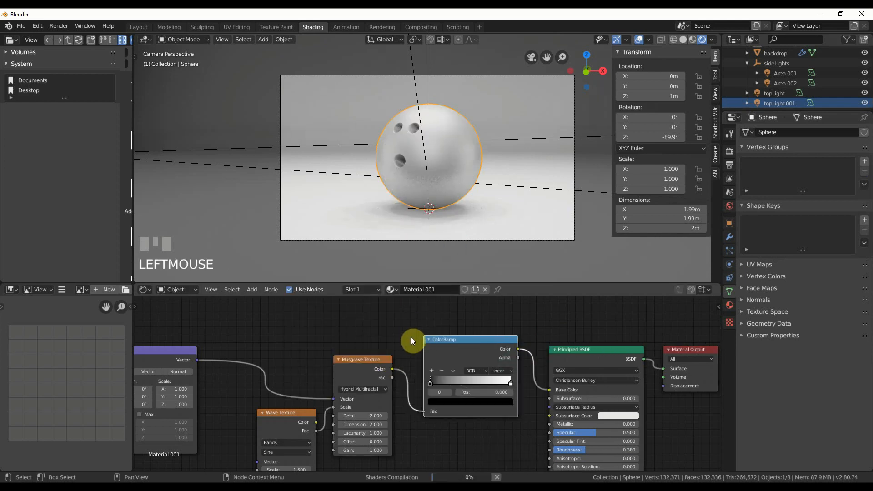
# - Change the ColorRamp's first stop, at position 0, from black to a dark blue
pyautogui.scroll(2, 500, 393)
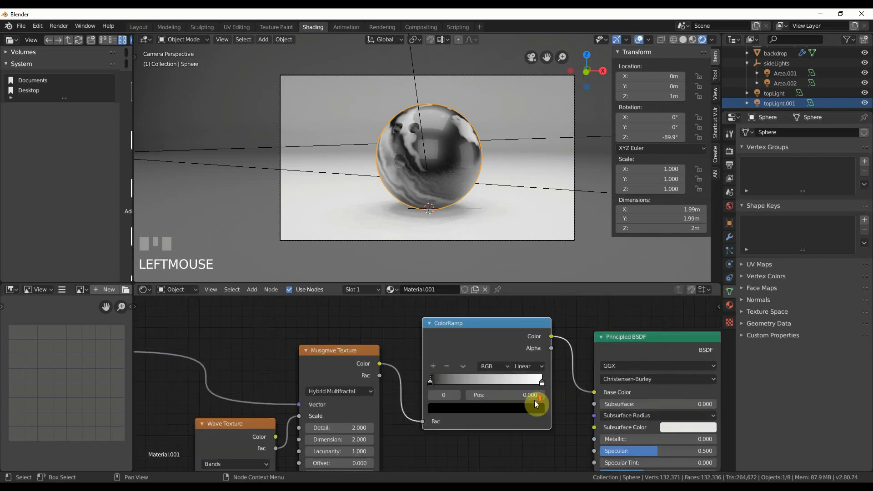
pyautogui.scroll(2, 513, 328)
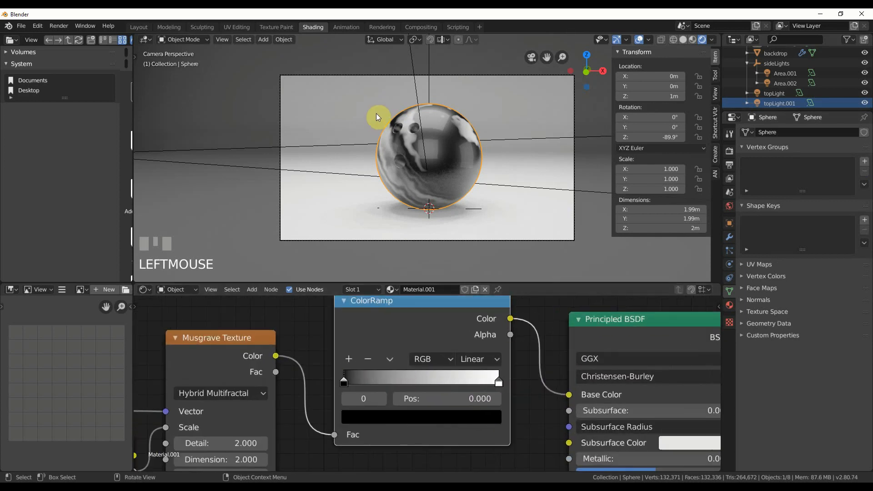
pyautogui.moveTo(499, 385); pyautogui.dragTo(515, 372)
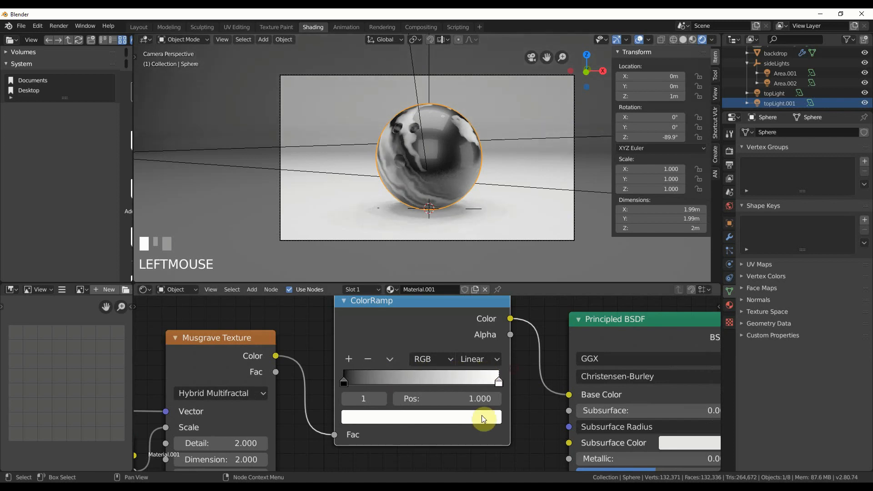
pyautogui.click(344, 383)
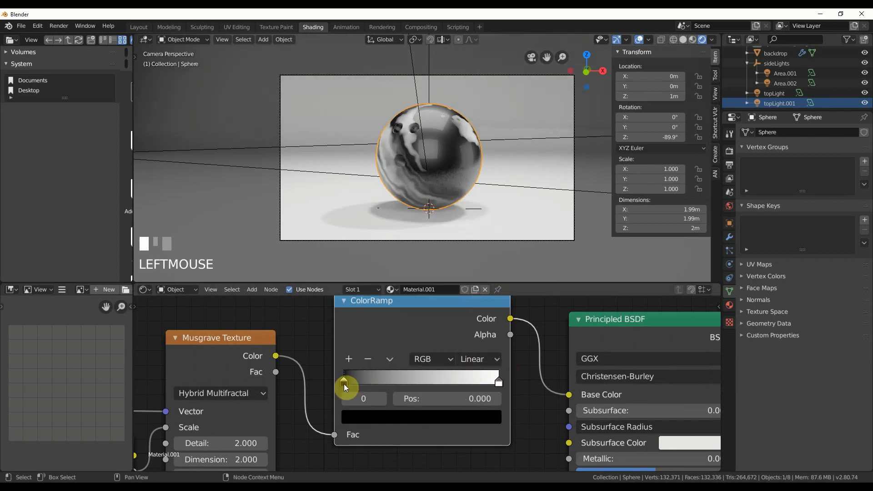
pyautogui.click(360, 416)
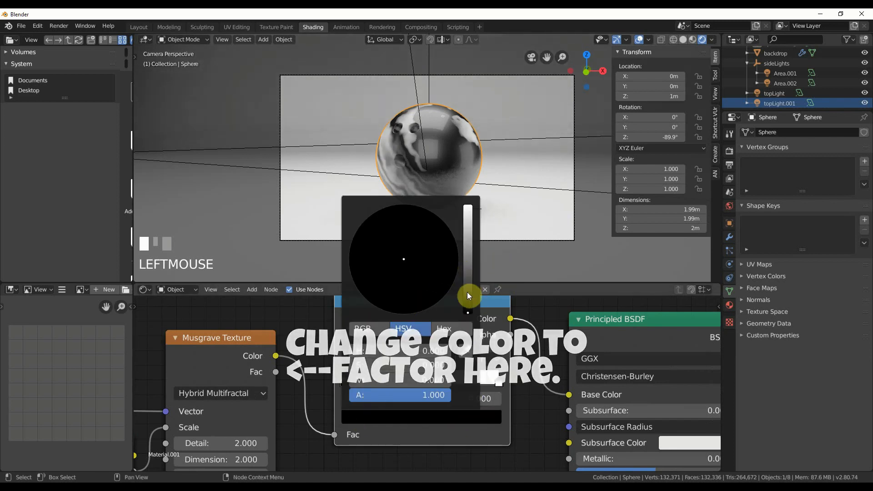
pyautogui.moveTo(467, 292); pyautogui.dragTo(468, 282)
pyautogui.moveTo(416, 246); pyautogui.dragTo(425, 210)
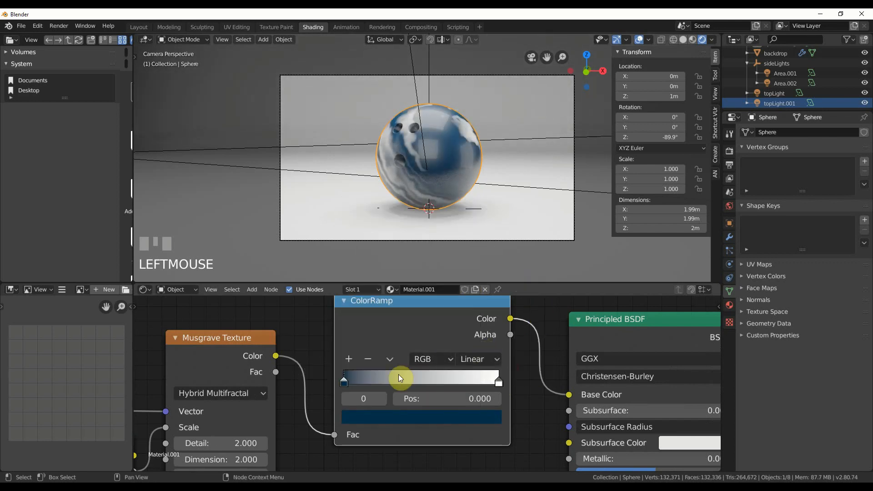
# - Add a middle stop to the ColorRamp, color it light tan and place it at position 0.471
pyautogui.click(348, 359)
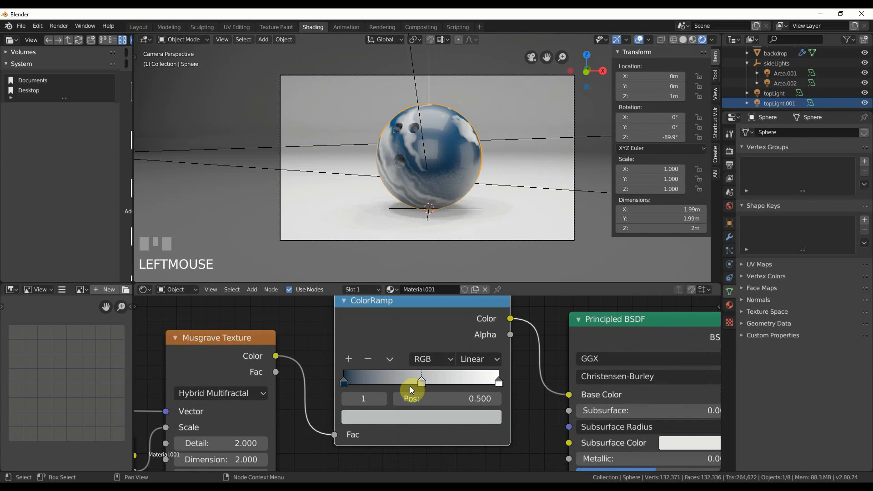
pyautogui.click(416, 419)
pyautogui.moveTo(384, 279); pyautogui.dragTo(396, 276)
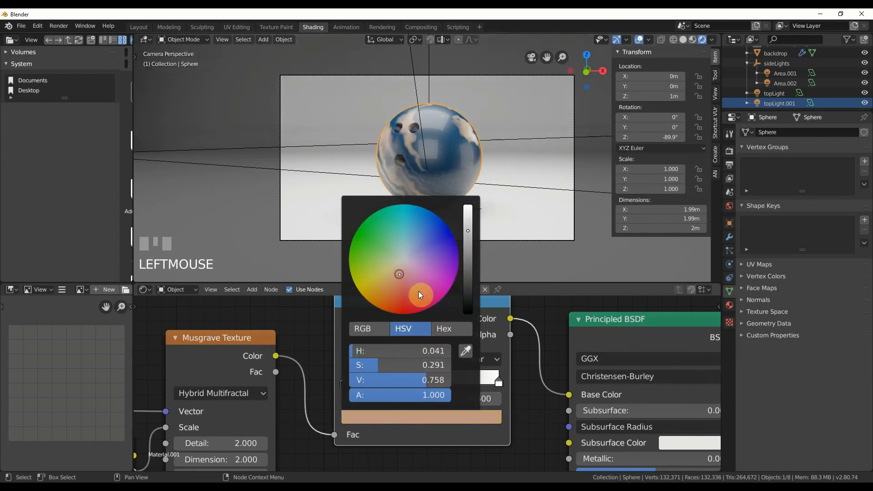
pyautogui.moveTo(424, 380); pyautogui.dragTo(418, 382)
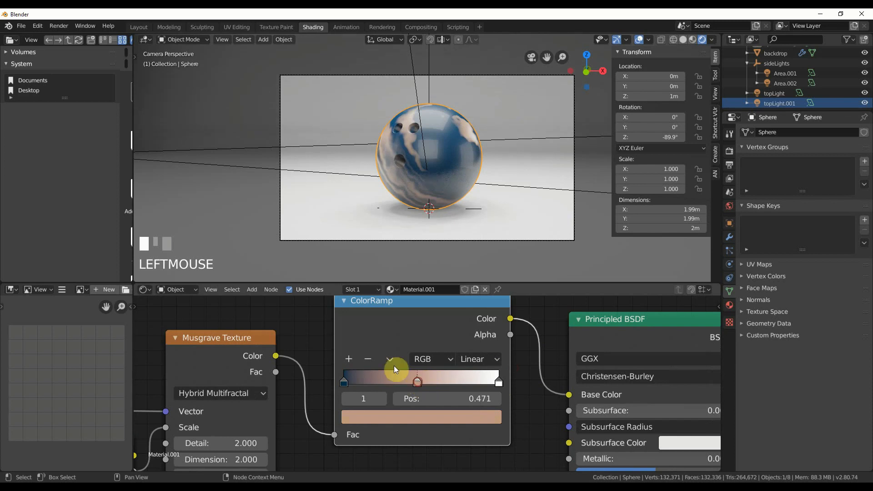
# - Add another ColorRamp stop at position 0.235 between the blue and tan stops and darken it to a deep brown
pyautogui.click(350, 359)
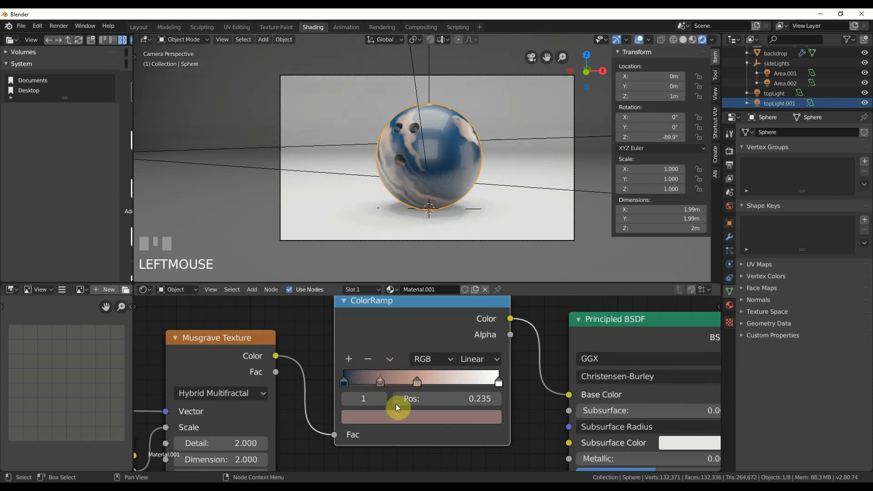
pyautogui.click(400, 416)
pyautogui.moveTo(468, 271); pyautogui.dragTo(468, 275)
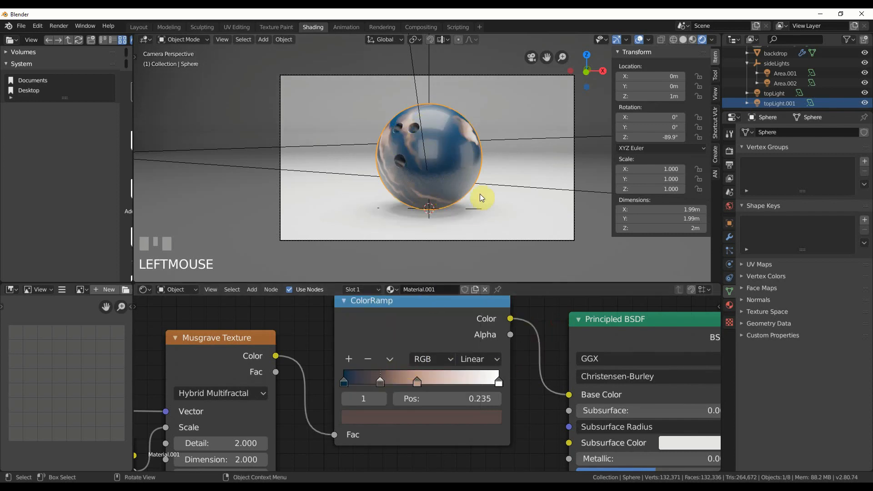
# - Add another ColorRamp stop between the tan and white stops at position 0.707 and color it light pink
pyautogui.scroll(4, 480, 194)
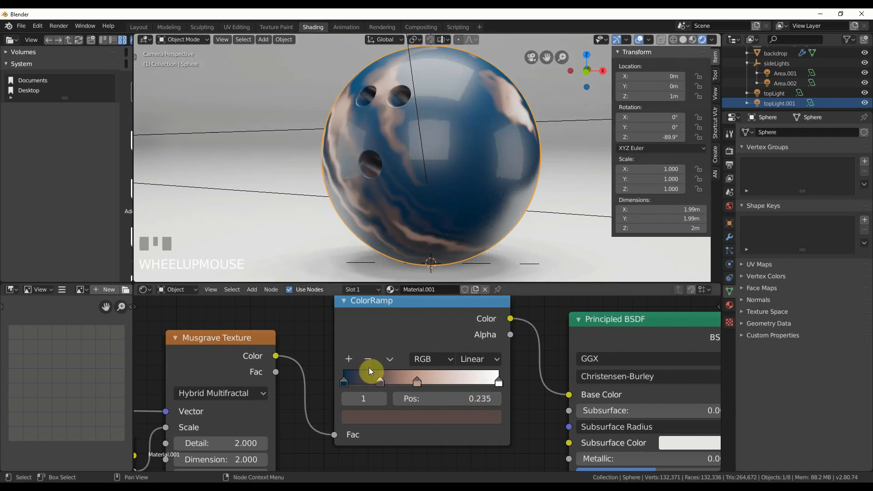
pyautogui.click(349, 359)
pyautogui.moveTo(367, 381); pyautogui.dragTo(455, 378)
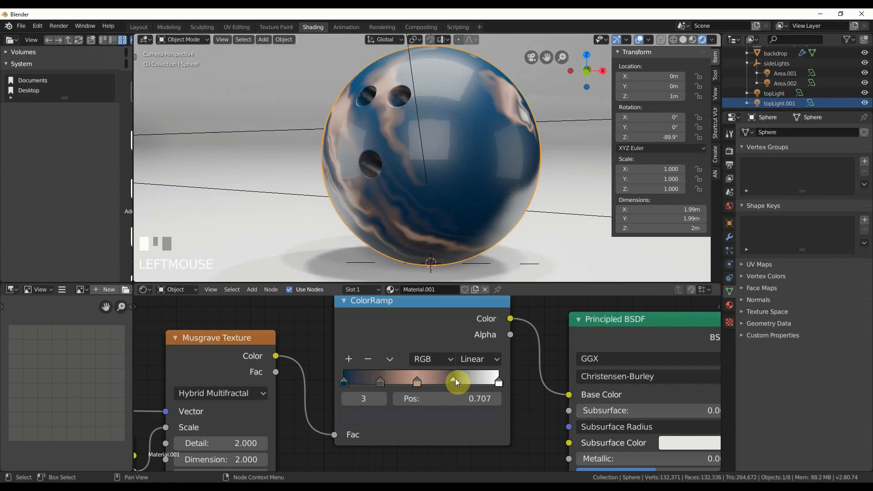
pyautogui.click(448, 424)
pyautogui.moveTo(424, 289); pyautogui.dragTo(468, 206)
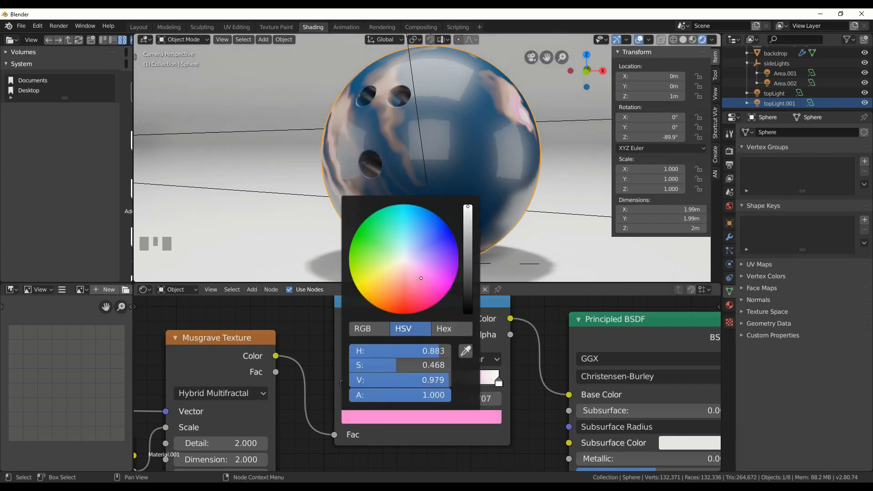
pyautogui.moveTo(427, 280); pyautogui.dragTo(418, 275)
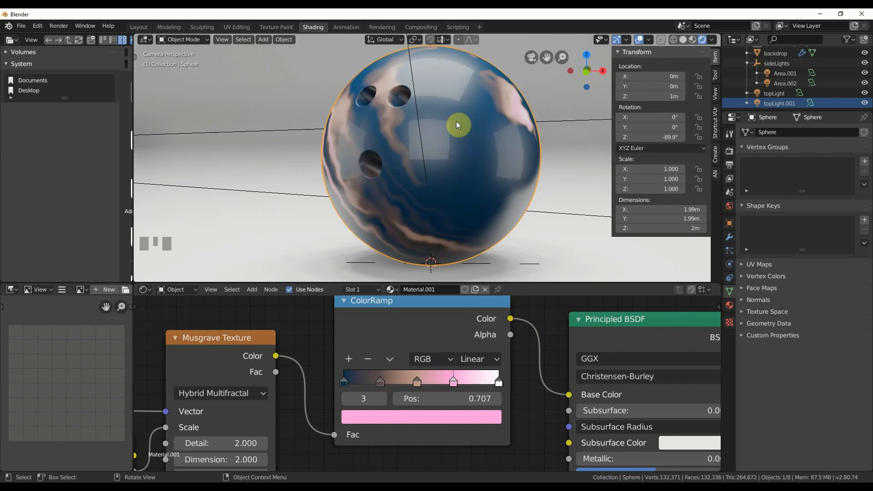
# - Try a different Y rotation on the Mapping node and undo the change
pyautogui.moveTo(320, 316); pyautogui.dragTo(644, 337, button='middle')
pyautogui.moveTo(373, 345); pyautogui.dragTo(510, 300, button='middle')
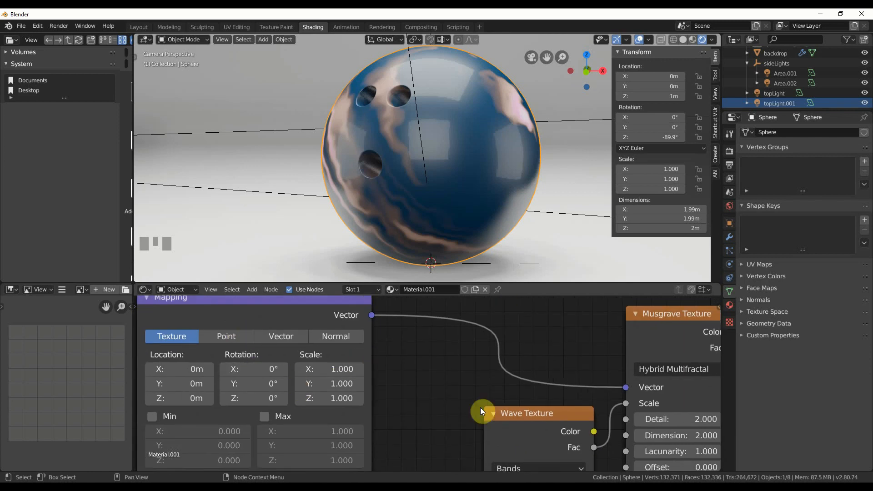
pyautogui.scroll(-1, 480, 407)
pyautogui.moveTo(296, 384); pyautogui.dragTo(328, 395)
pyautogui.hotkey('ctrl', 'z')
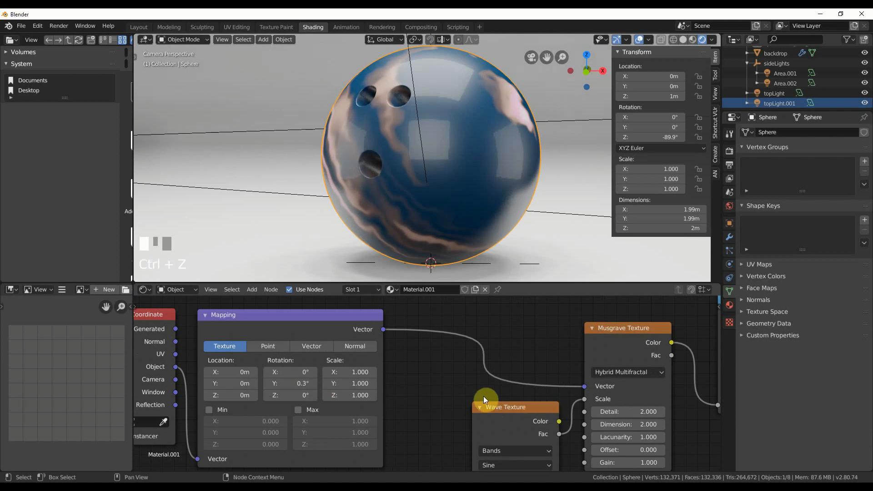
# - Link the Mapping node's Vector output to the Wave Texture's Vector input and set the Mapping rotation to X 9.3°, Y 12.6°, Z 16.4°
pyautogui.moveTo(428, 394); pyautogui.dragTo(372, 362, button='middle')
pyautogui.scroll(-3, 371, 363)
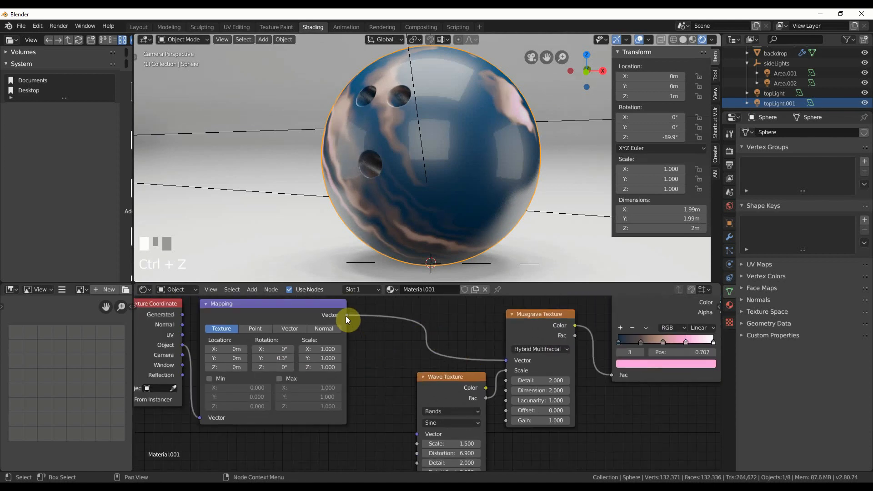
pyautogui.moveTo(347, 315); pyautogui.dragTo(417, 434)
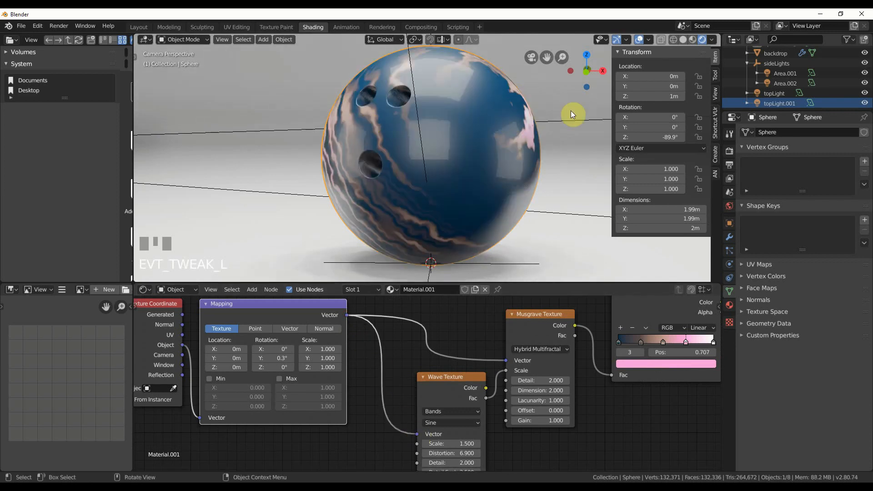
pyautogui.moveTo(288, 359); pyautogui.dragTo(314, 366)
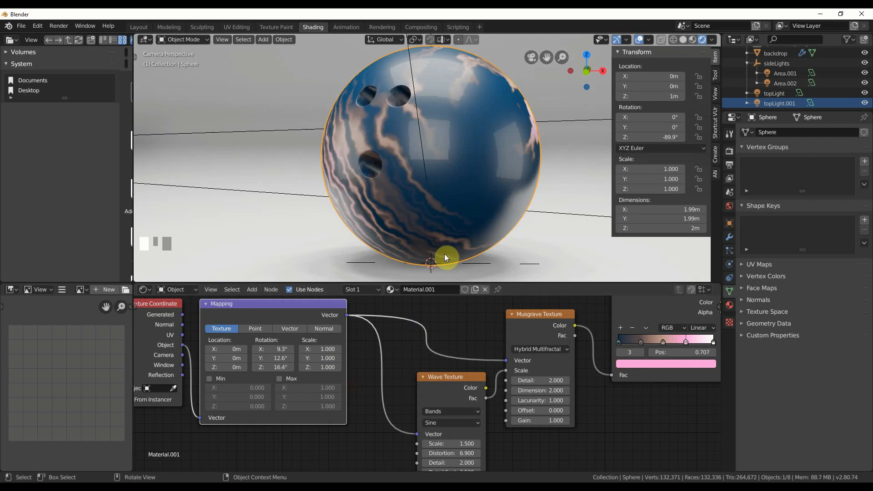
# - Set the Wave Texture's scale to 0.9 and the Mapping node's X scale to 1.2
pyautogui.moveTo(384, 440); pyautogui.dragTo(380, 393, button='middle')
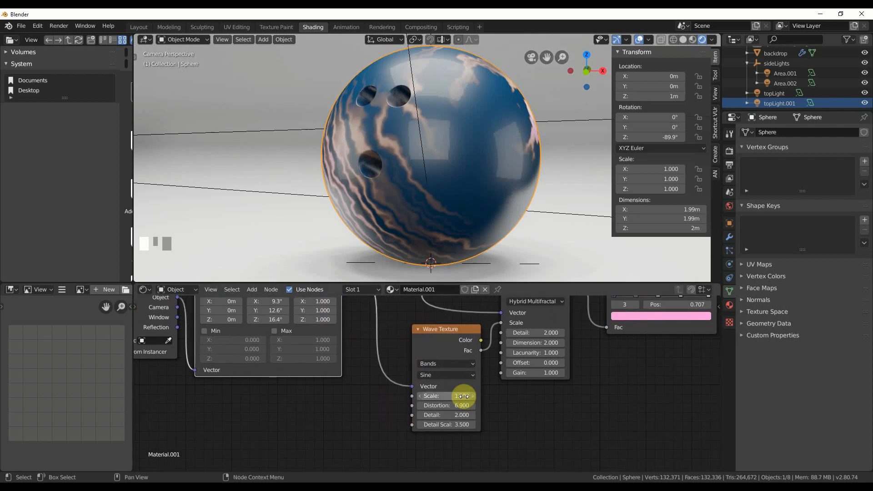
pyautogui.moveTo(463, 397); pyautogui.dragTo(445, 396)
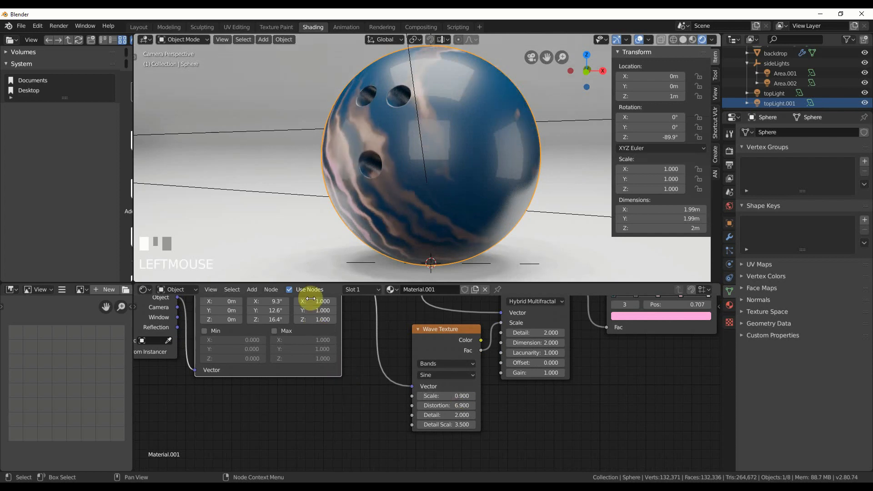
pyautogui.moveTo(312, 300); pyautogui.dragTo(326, 300)
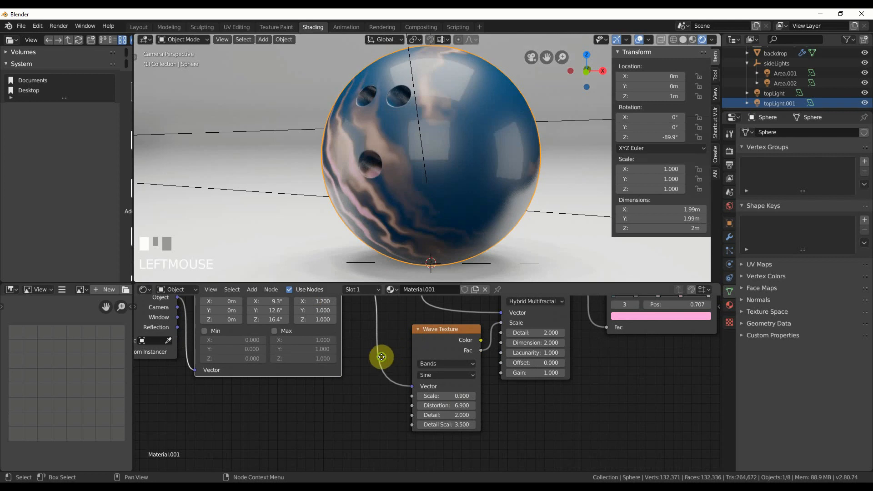
# - Add a Bump node beside the Principled BSDF and link its Normal output to the shader's Normal input
pyautogui.moveTo(382, 357); pyautogui.dragTo(374, 396, button='middle')
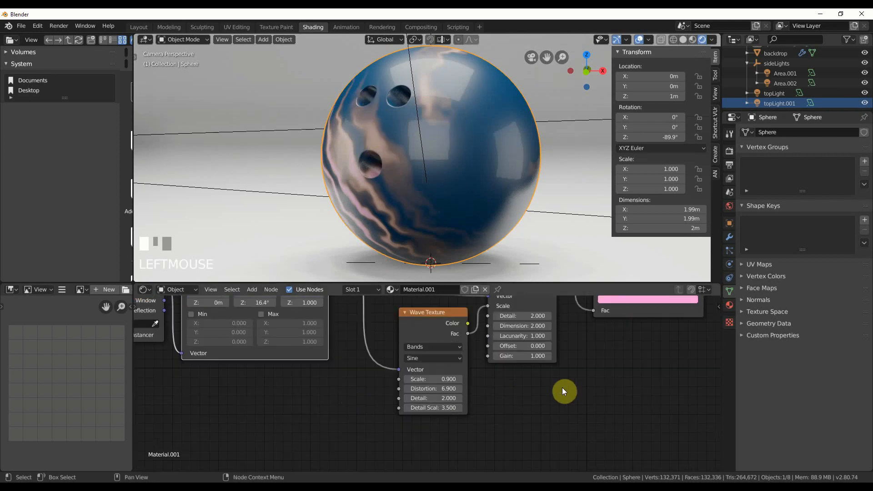
pyautogui.moveTo(565, 389); pyautogui.dragTo(308, 390, button='middle')
pyautogui.moveTo(383, 423); pyautogui.dragTo(370, 374, button='middle')
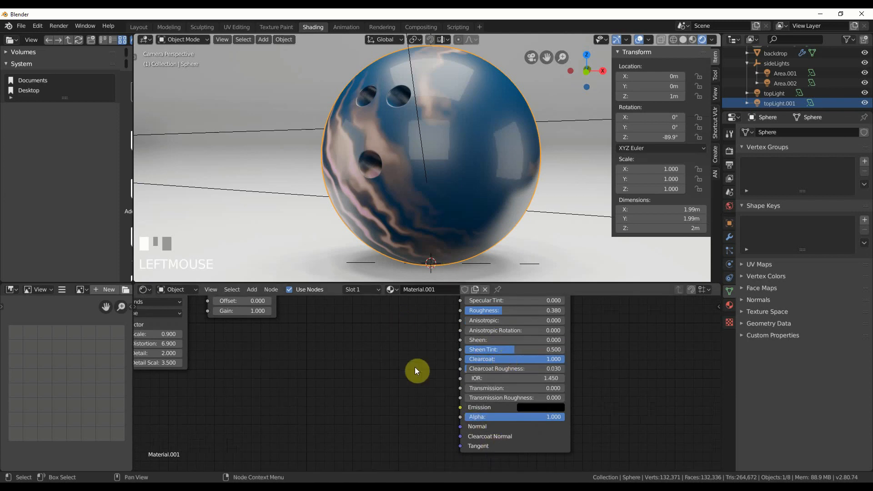
pyautogui.hotkey('shift', 'a')
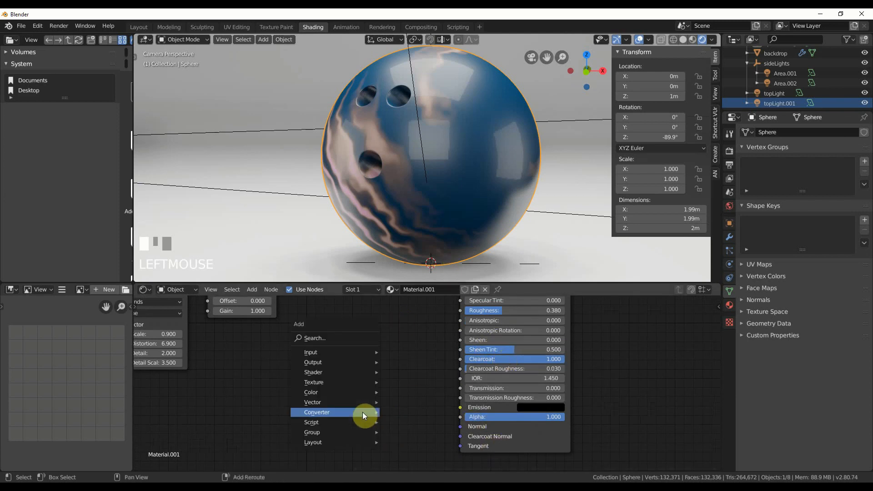
pyautogui.moveTo(364, 415)
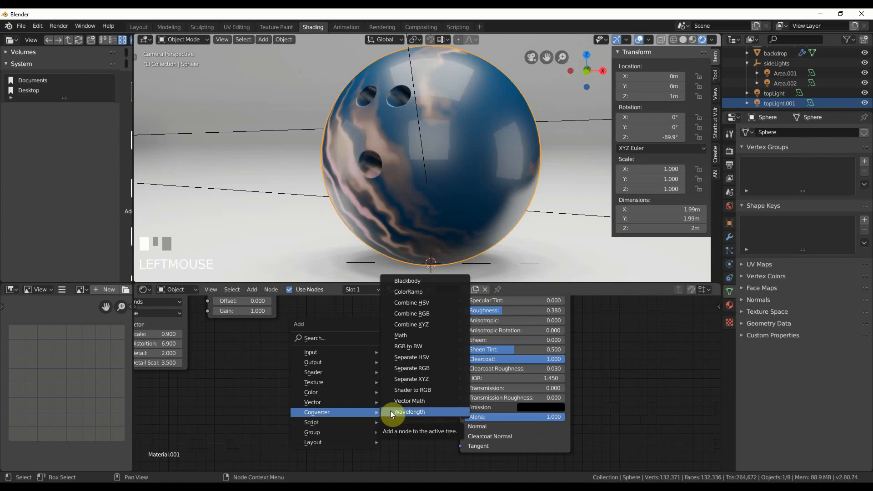
pyautogui.moveTo(343, 403)
pyautogui.click(411, 327)
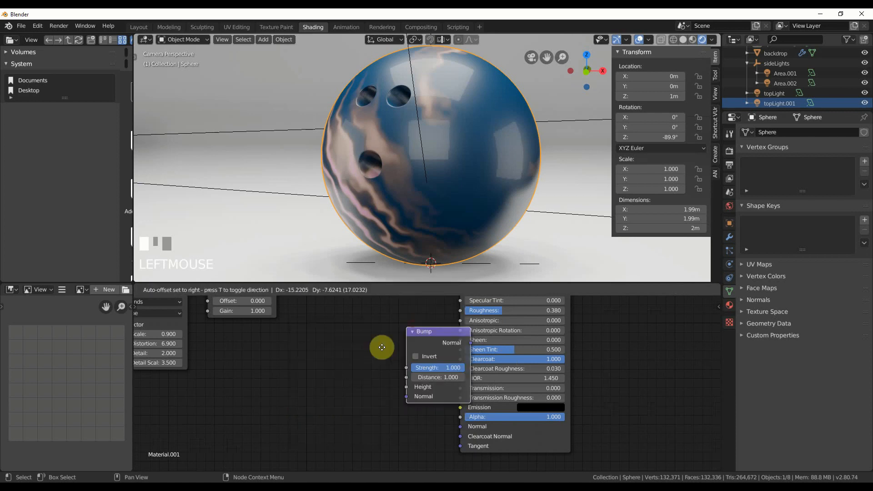
pyautogui.click(344, 374)
pyautogui.moveTo(409, 388); pyautogui.dragTo(461, 426)
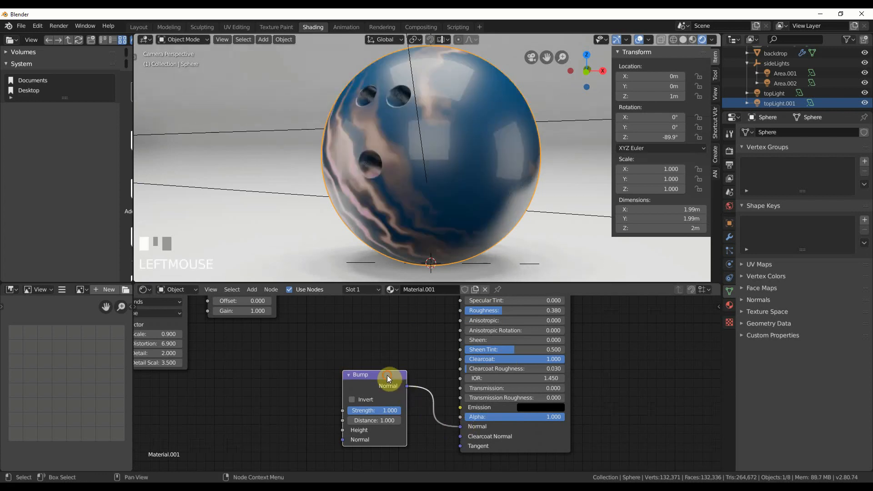
pyautogui.moveTo(386, 375); pyautogui.dragTo(396, 377)
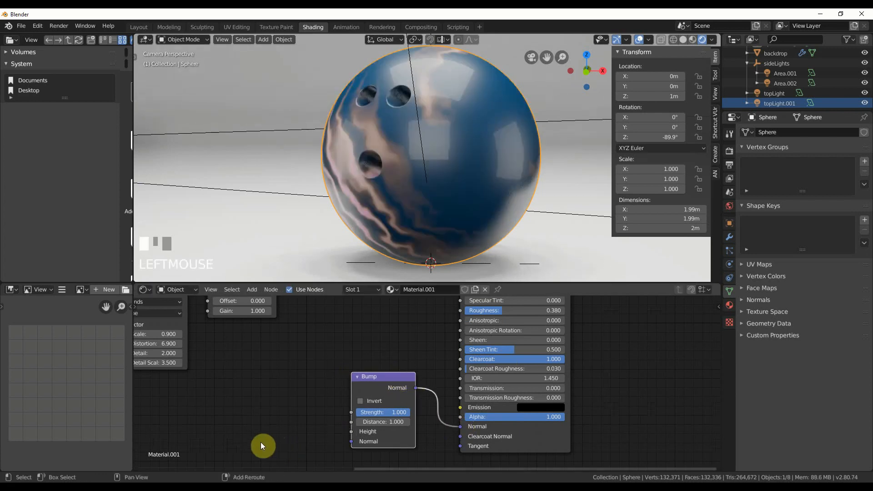
# - Link the Musgrave Texture's Fac output to the Bump node's Height input
pyautogui.scroll(-3, 308, 366)
pyautogui.moveTo(337, 328); pyautogui.dragTo(320, 379, button='middle')
pyautogui.scroll(-1, 329, 383)
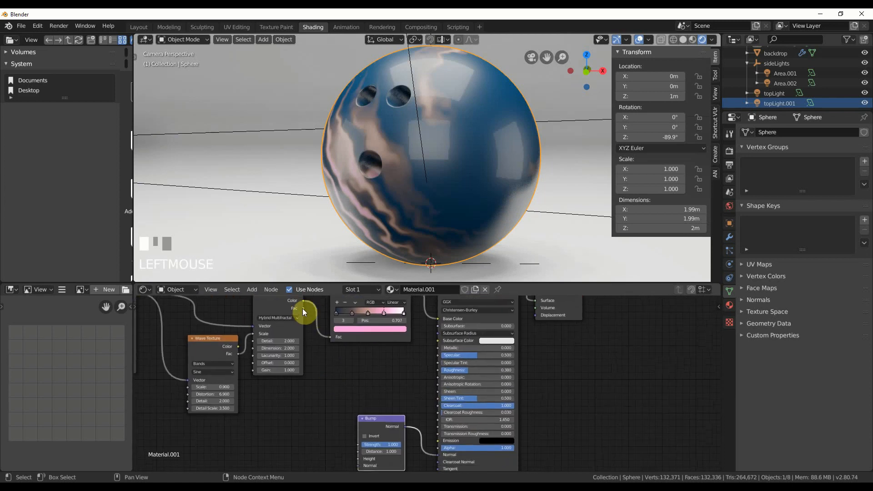
pyautogui.moveTo(302, 308); pyautogui.dragTo(360, 457)
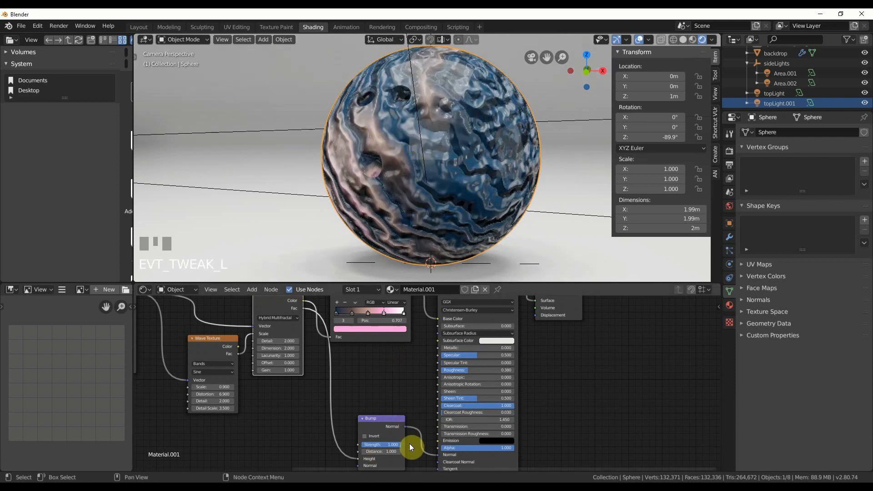
# - Reduce the Bump node's strength to 0.145
pyautogui.moveTo(390, 444); pyautogui.dragTo(369, 445)
pyautogui.scroll(2, 403, 365)
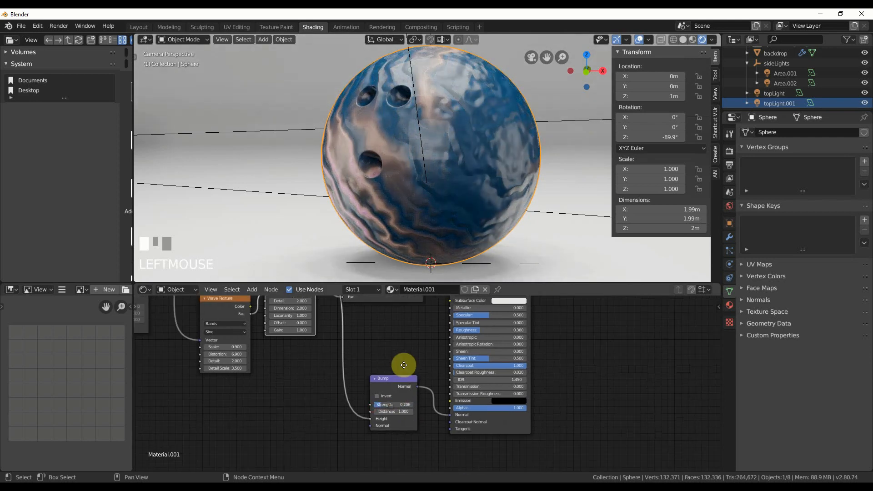
pyautogui.moveTo(357, 414); pyautogui.dragTo(356, 413)
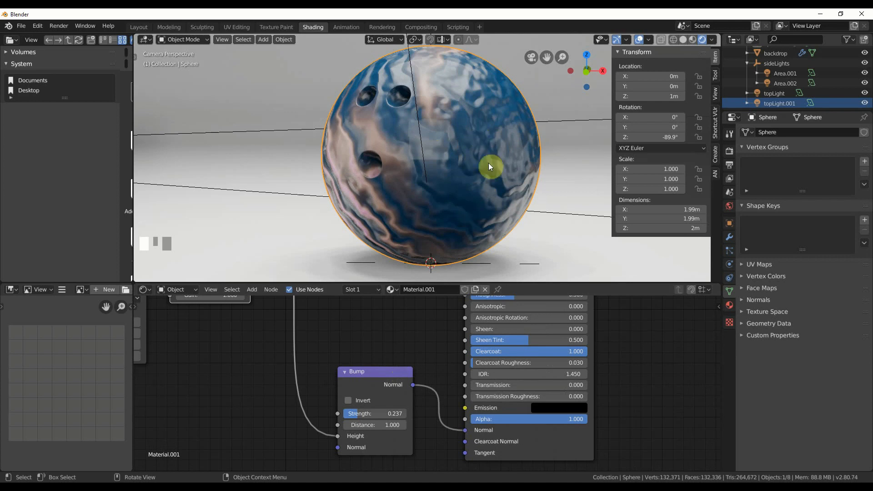
pyautogui.moveTo(353, 414); pyautogui.dragTo(352, 414)
# - Set the Musgrave Texture's detail to 2.1 and the Wave Texture's distortion to 4.9
pyautogui.moveTo(374, 351); pyautogui.dragTo(423, 409, button='middle')
pyautogui.moveTo(348, 331); pyautogui.dragTo(393, 390, button='middle')
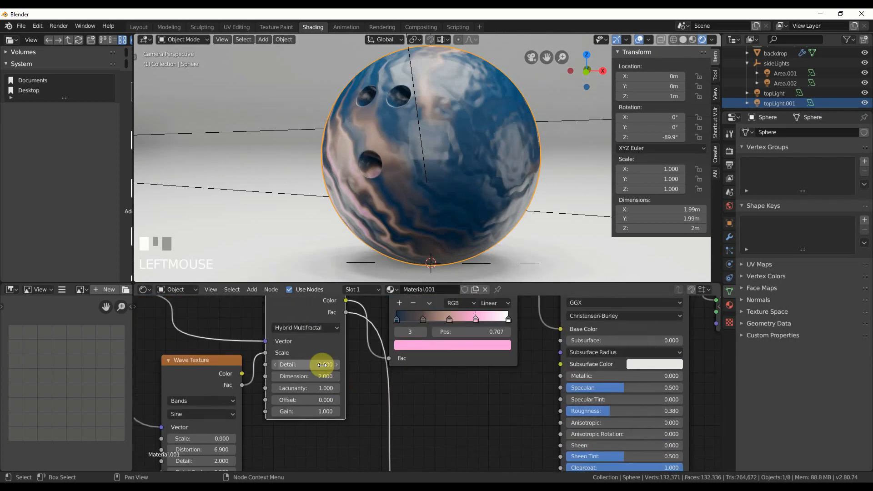
pyautogui.moveTo(356, 428)
pyautogui.mouseDown()
pyautogui.moveTo(348, 429)
pyautogui.moveTo(381, 418)
pyautogui.moveTo(362, 415)
pyautogui.mouseUp()
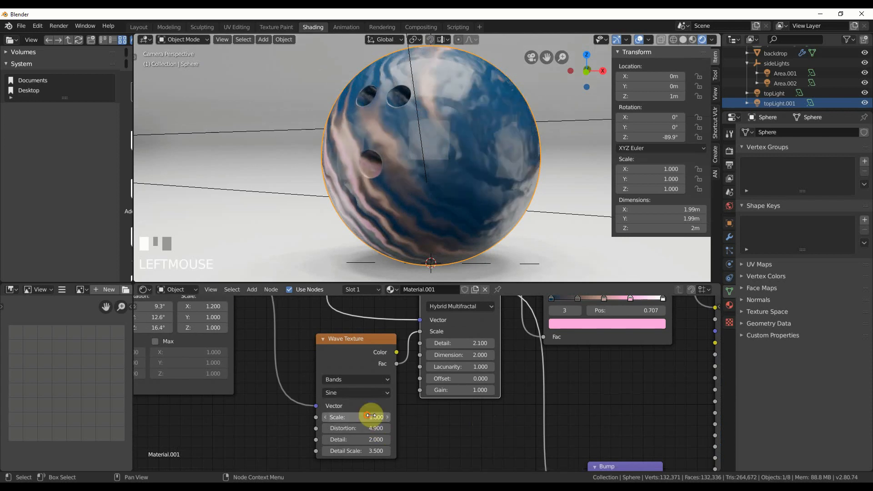
# - Raise the Principled BSDF's metallic value to 1.0 and check the whole ball in the camera frame
pyautogui.moveTo(569, 382); pyautogui.dragTo(331, 468, button='middle')
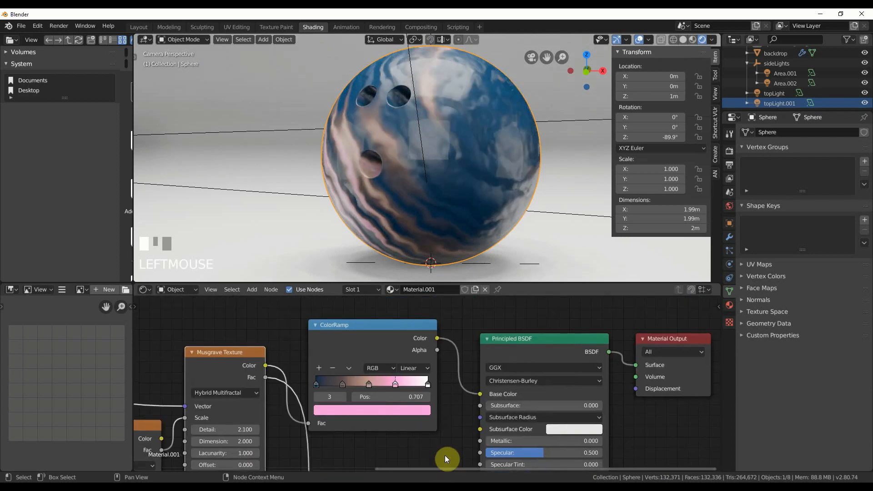
pyautogui.moveTo(445, 455); pyautogui.dragTo(317, 407, button='middle')
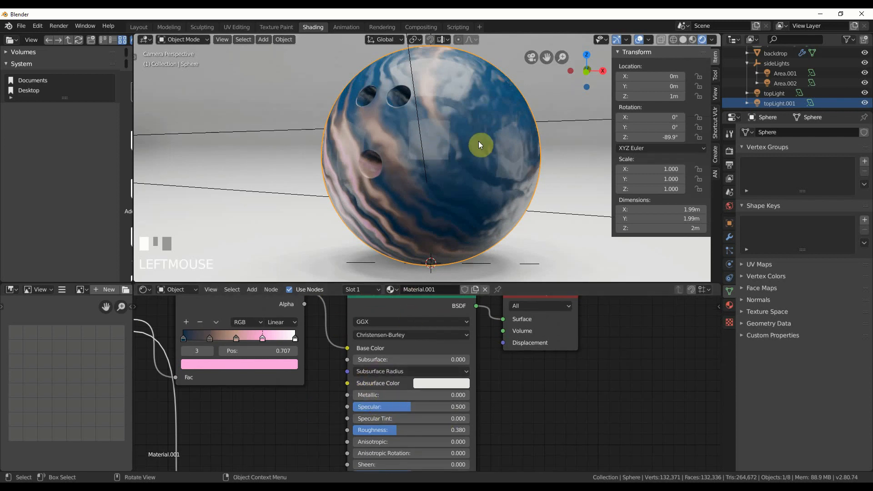
pyautogui.moveTo(365, 394); pyautogui.dragTo(470, 395)
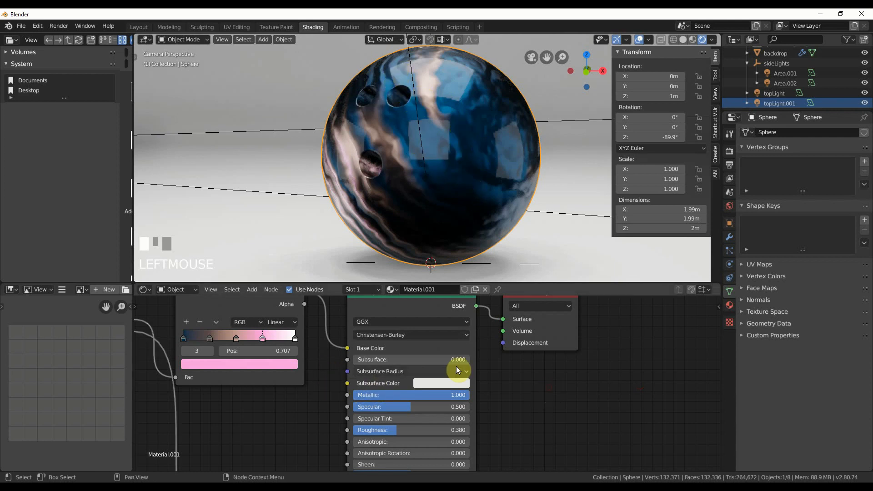
pyautogui.scroll(-3, 449, 233)
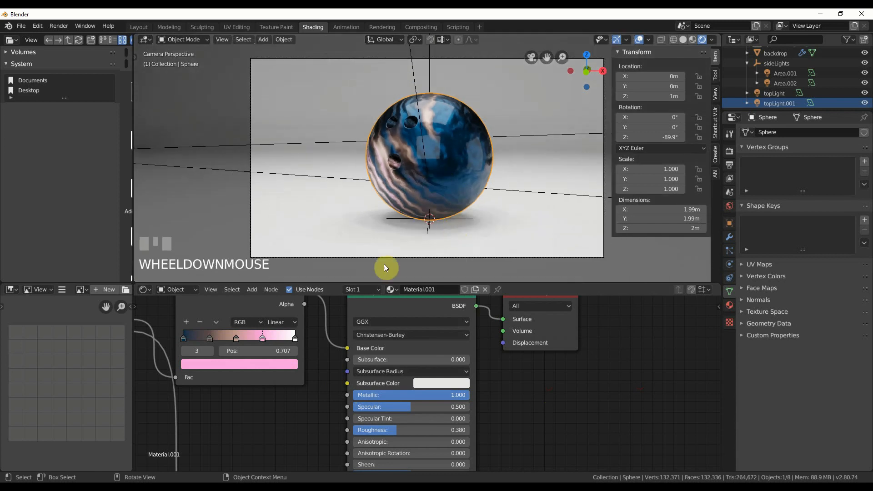
# - Shift the ColorRamp's stops toward the blue end, placing the pink stop at 0.425 and the white stop at 0.676
pyautogui.moveTo(329, 364); pyautogui.dragTo(431, 408, button='middle')
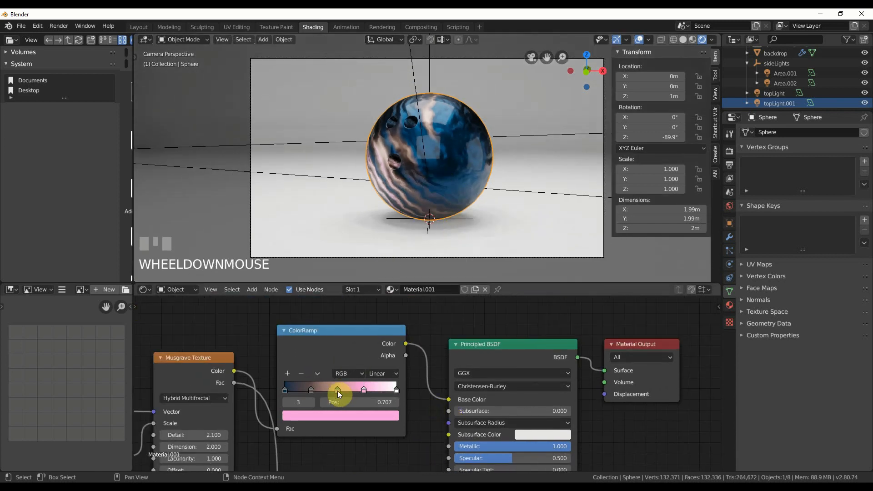
pyautogui.moveTo(338, 391)
pyautogui.mouseDown()
pyautogui.moveTo(300, 389)
pyautogui.moveTo(352, 390)
pyautogui.moveTo(330, 390)
pyautogui.mouseUp()
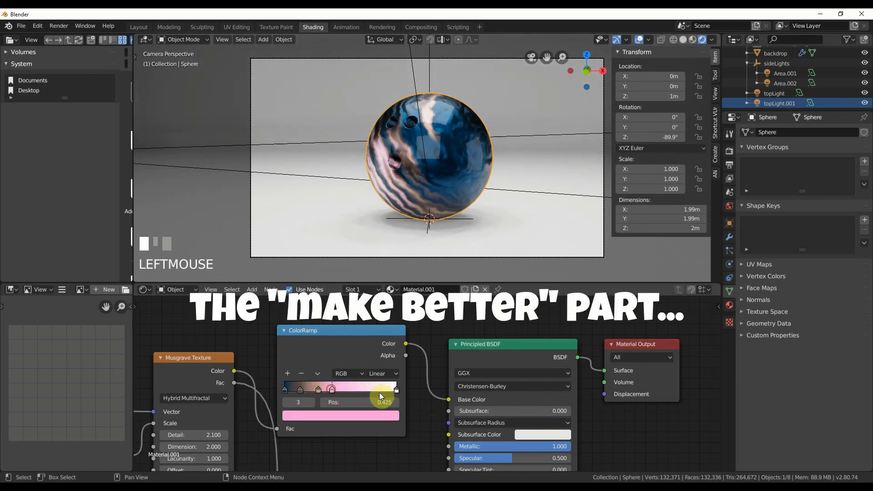
pyautogui.moveTo(396, 389)
pyautogui.mouseDown()
pyautogui.moveTo(348, 389)
pyautogui.moveTo(361, 390)
pyautogui.mouseUp()
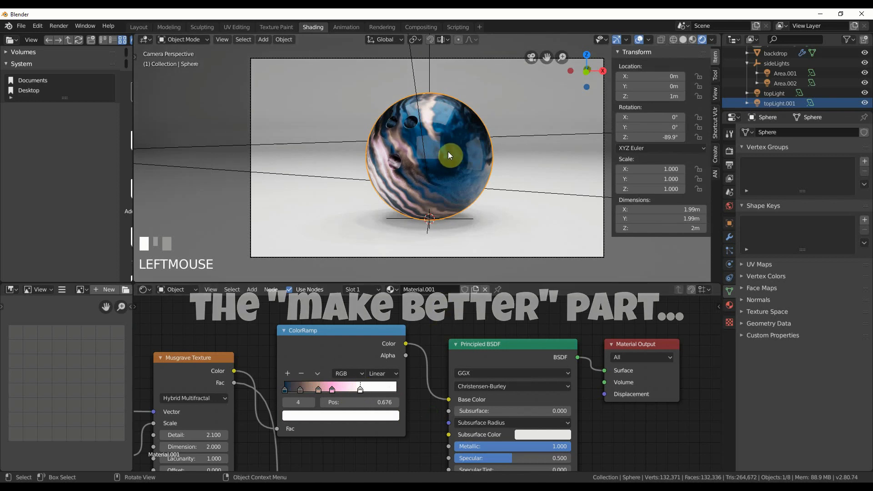
# - Fine-tune the Principled BSDF's reflections by testing its metallic value, leaving it at 1.0, and adjusting its roughness
pyautogui.moveTo(463, 455); pyautogui.dragTo(444, 372, button='middle')
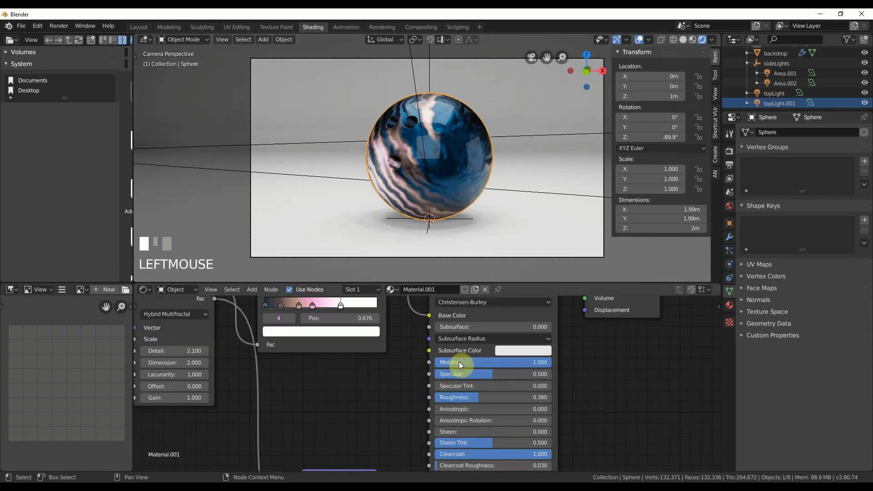
pyautogui.moveTo(470, 362)
pyautogui.mouseDown()
pyautogui.moveTo(400, 362)
pyautogui.moveTo(478, 362)
pyautogui.mouseUp()
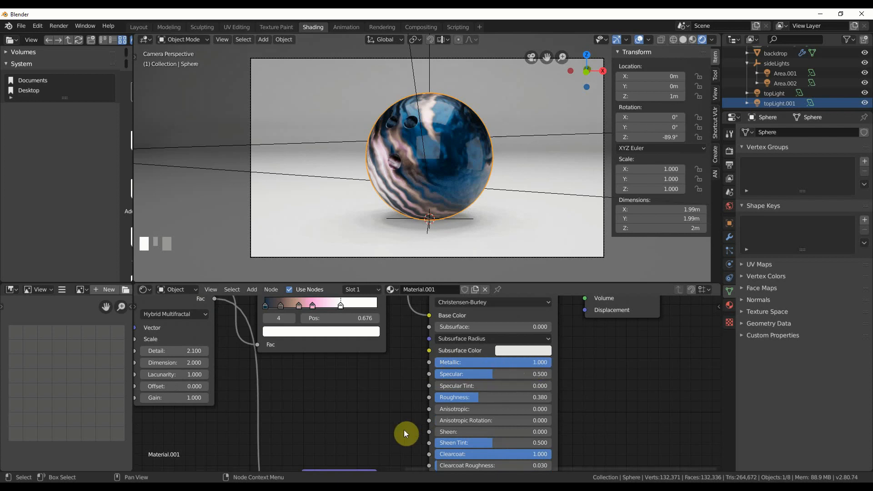
pyautogui.moveTo(404, 430); pyautogui.dragTo(406, 406, button='middle')
pyautogui.moveTo(474, 372)
pyautogui.mouseDown()
pyautogui.moveTo(447, 373)
pyautogui.moveTo(499, 373)
pyautogui.moveTo(478, 381)
pyautogui.mouseUp()
pyautogui.moveTo(400, 417); pyautogui.dragTo(415, 321, button='middle')
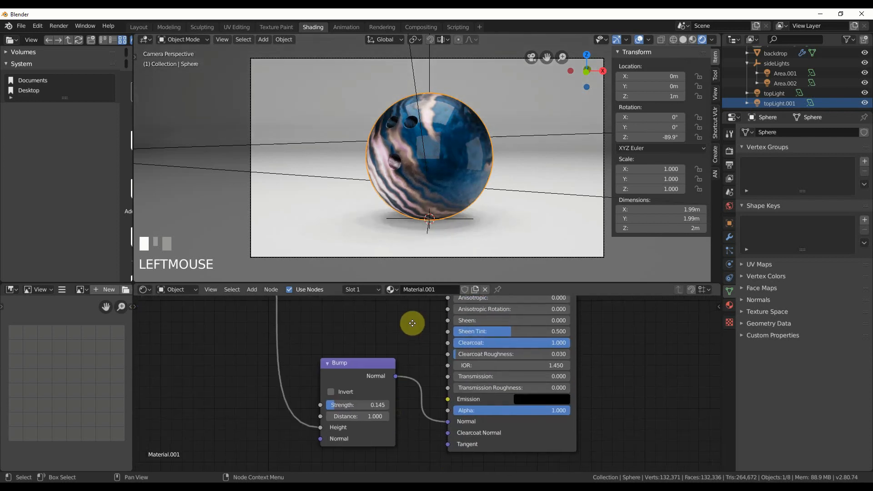
# - Set the Wave Texture's scale to 0.8 and check the changed marbling on the ball
pyautogui.moveTo(424, 419); pyautogui.dragTo(432, 407, button='middle')
pyautogui.moveTo(364, 392); pyautogui.dragTo(369, 392)
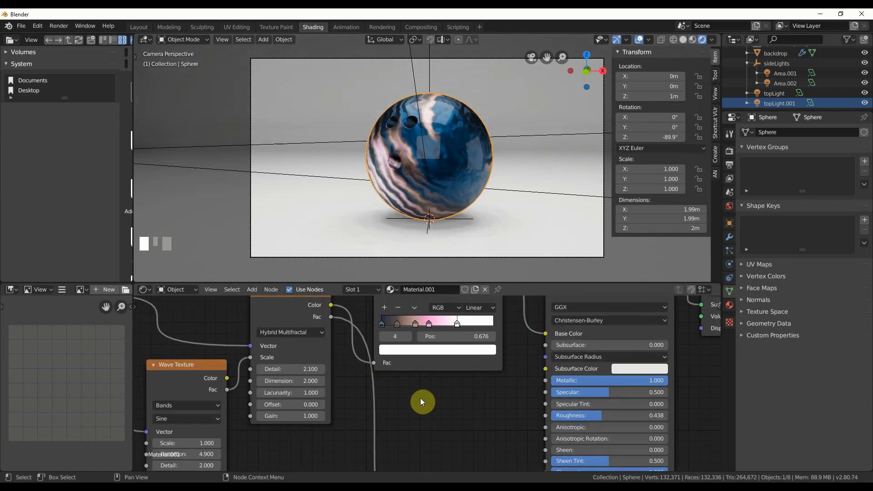
pyautogui.moveTo(420, 398); pyautogui.dragTo(495, 388, button='middle')
pyautogui.moveTo(416, 426); pyautogui.dragTo(432, 415, button='middle')
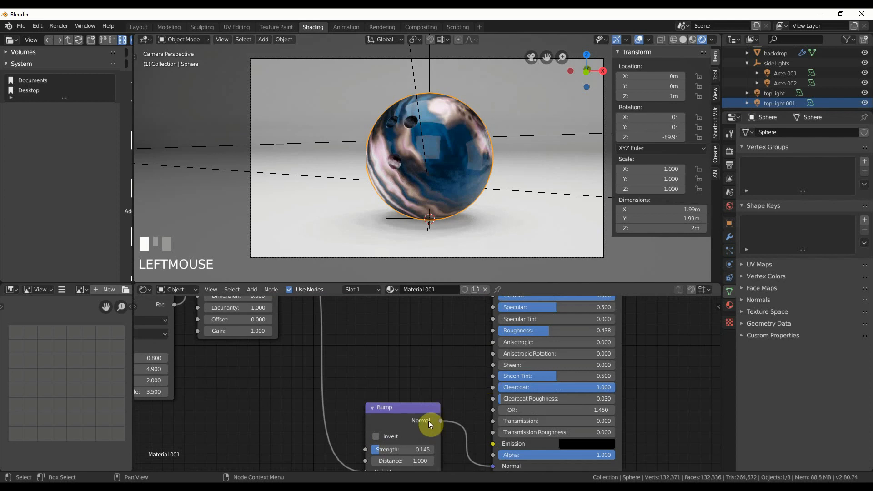
pyautogui.moveTo(428, 421); pyautogui.dragTo(422, 193)
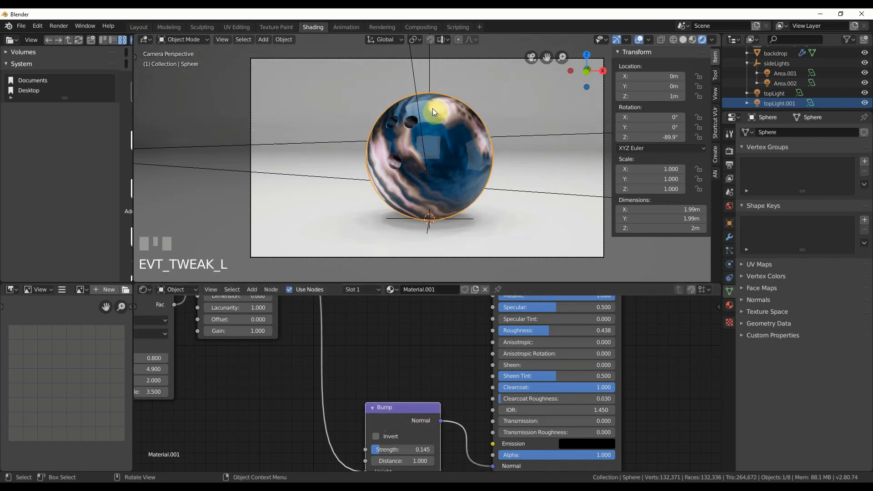
pyautogui.scroll(-1, 423, 351)
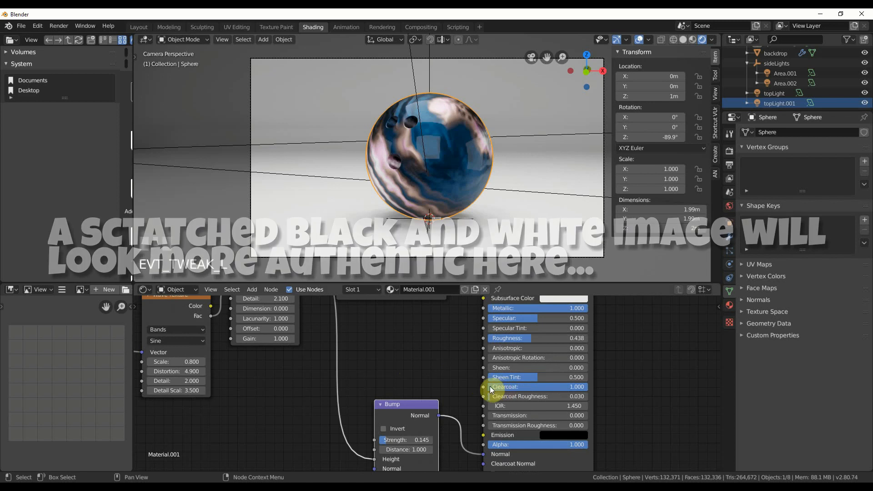
pyautogui.click(427, 134)
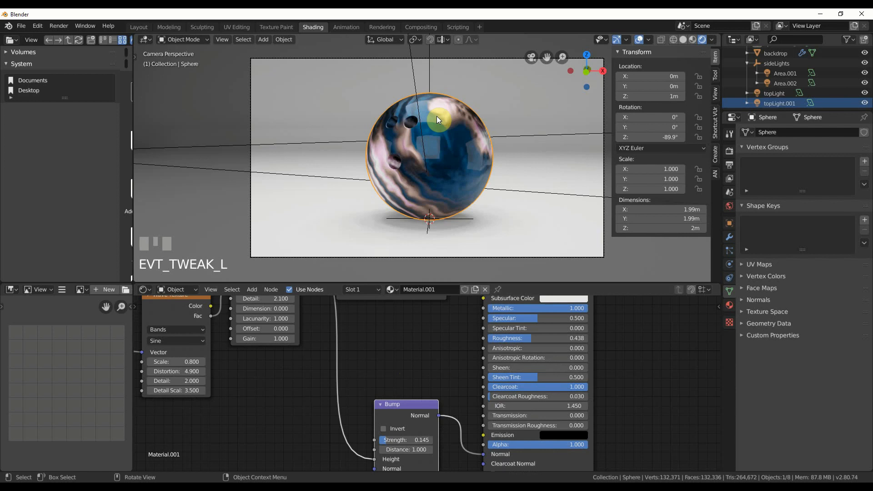
# - Add a Noise Texture above the Bump node and connect its Color output to the Principled BSDF's Clearcoat Roughness
pyautogui.moveTo(392, 416); pyautogui.dragTo(366, 425)
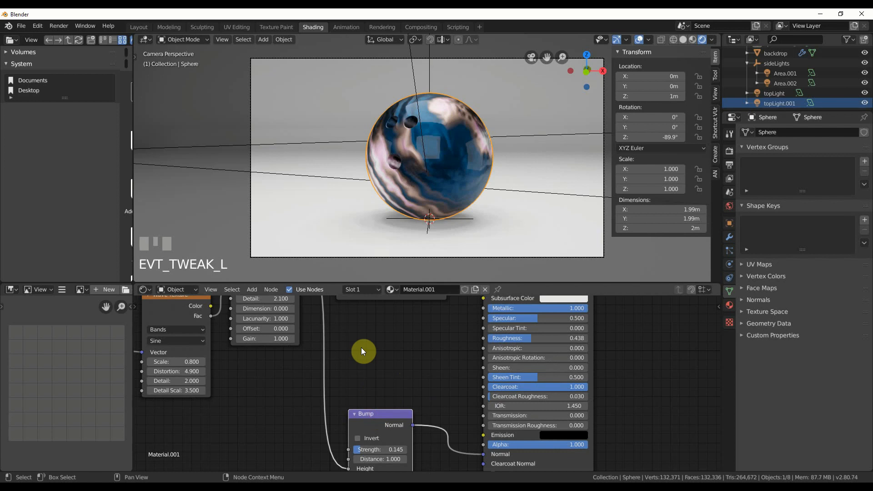
pyautogui.hotkey('shift', 'a')
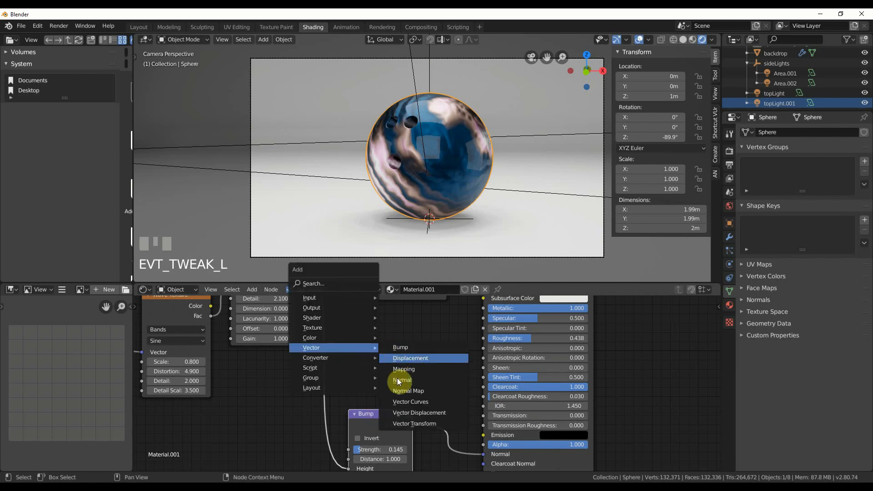
pyautogui.moveTo(342, 329)
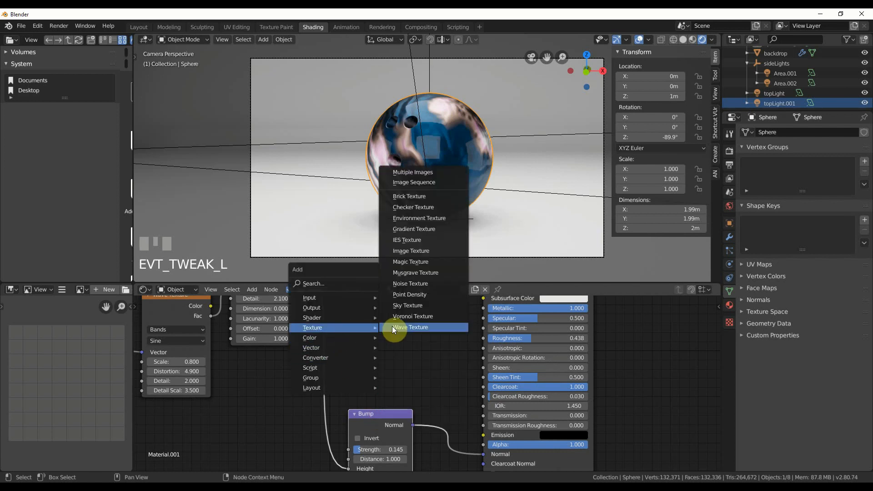
pyautogui.click(410, 284)
pyautogui.click(422, 342)
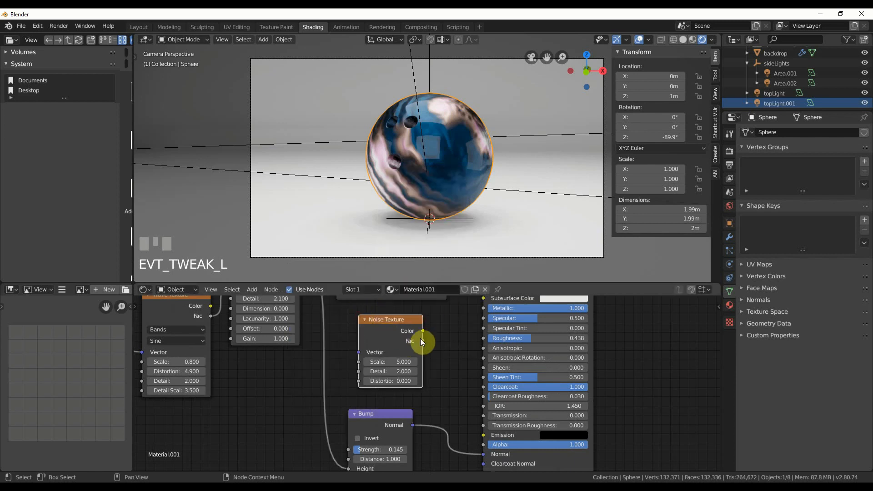
pyautogui.moveTo(423, 340); pyautogui.dragTo(465, 380)
pyautogui.moveTo(422, 330); pyautogui.dragTo(490, 396)
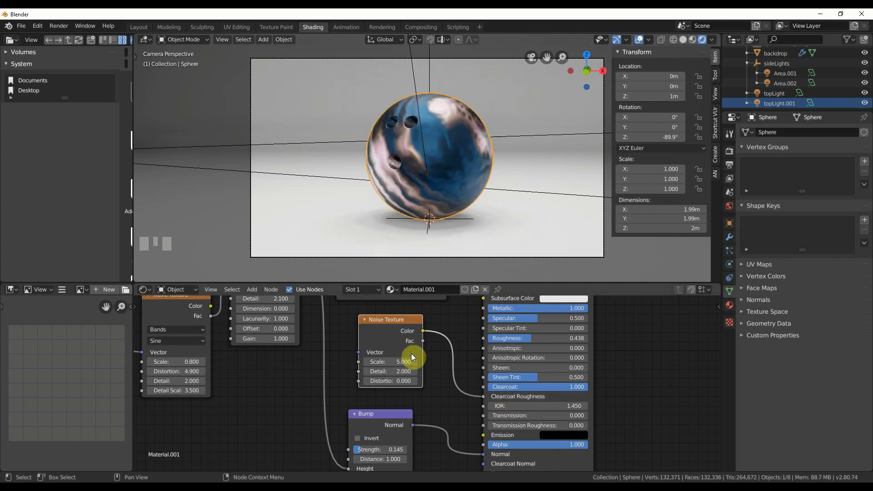
# - Insert a ColorRamp between the Noise Texture's Fac output and Clearcoat Roughness, moving its black stop toward white and the white stop to 0.909
pyautogui.moveTo(401, 319); pyautogui.dragTo(263, 368)
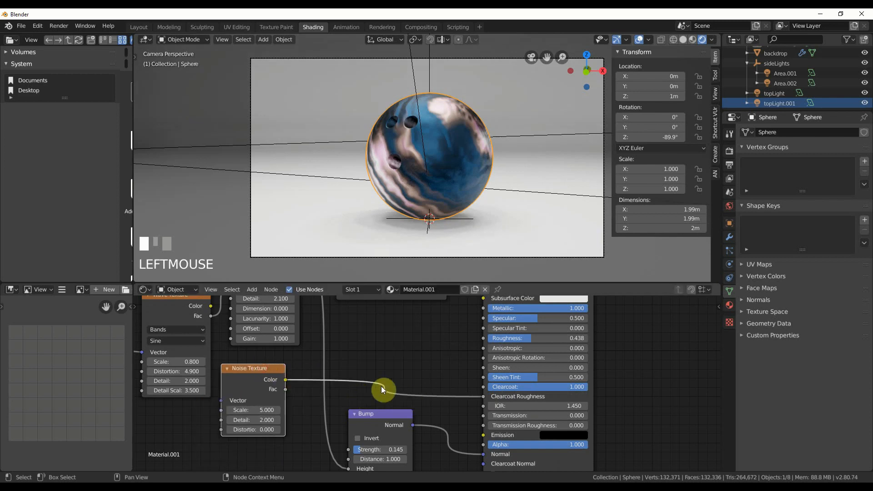
pyautogui.hotkey('shift', 'a')
pyautogui.moveTo(387, 398)
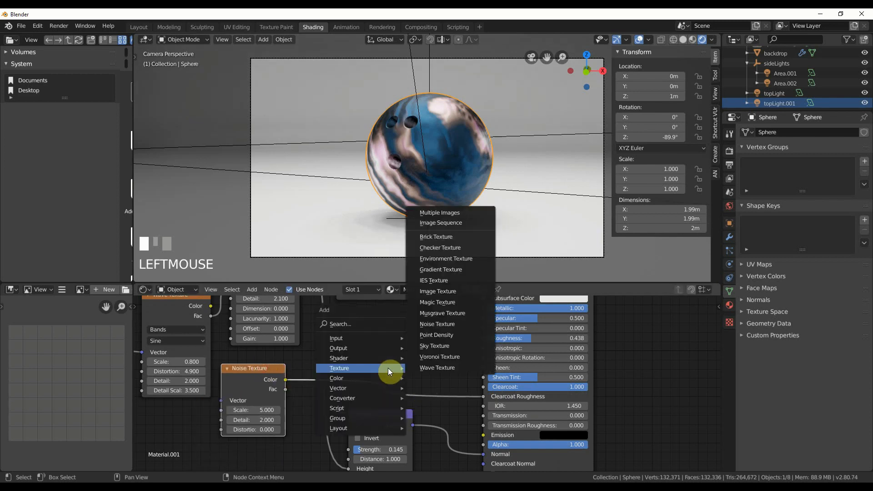
pyautogui.click(439, 279)
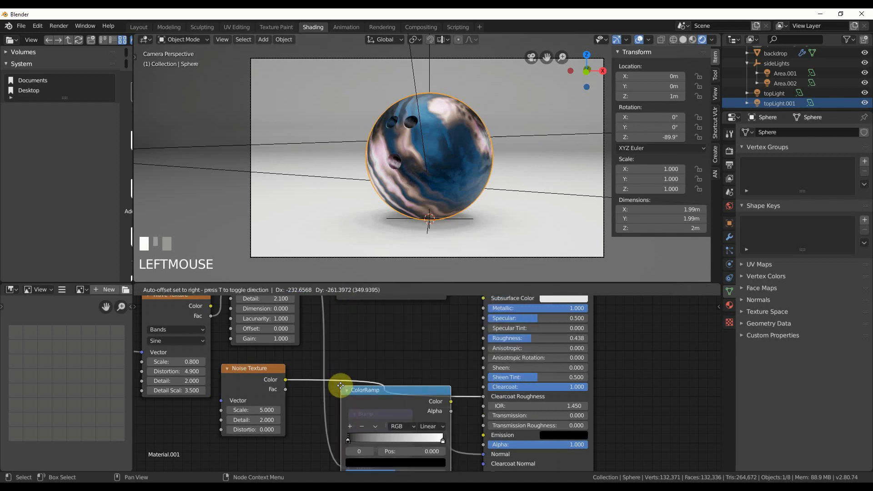
pyautogui.click(338, 311)
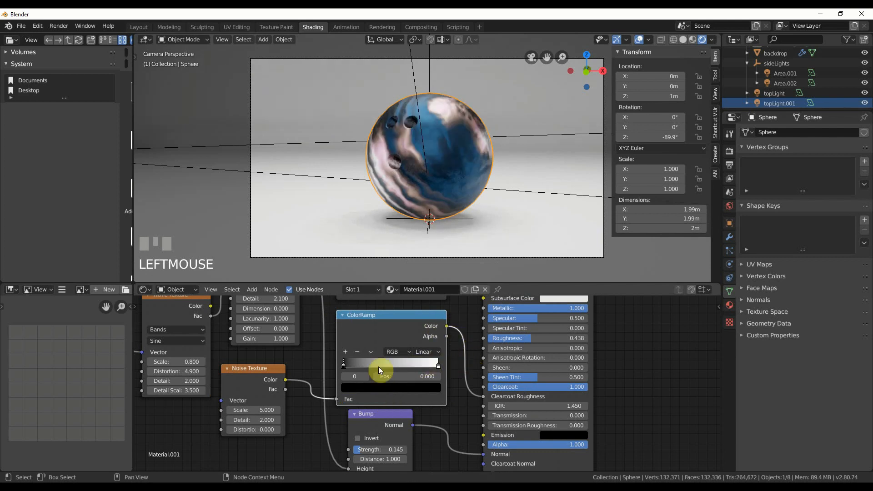
pyautogui.moveTo(349, 367)
pyautogui.mouseDown()
pyautogui.moveTo(419, 359)
pyautogui.moveTo(370, 362)
pyautogui.moveTo(430, 365)
pyautogui.mouseUp()
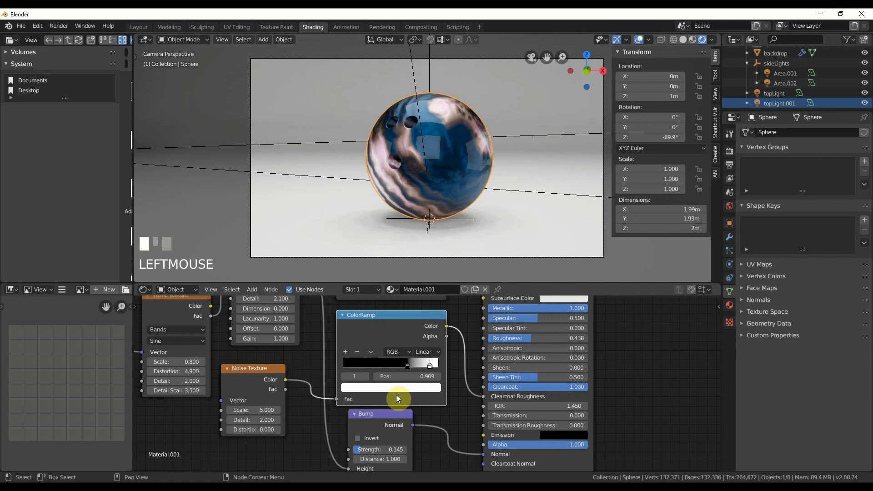
pyautogui.moveTo(286, 389); pyautogui.dragTo(337, 398)
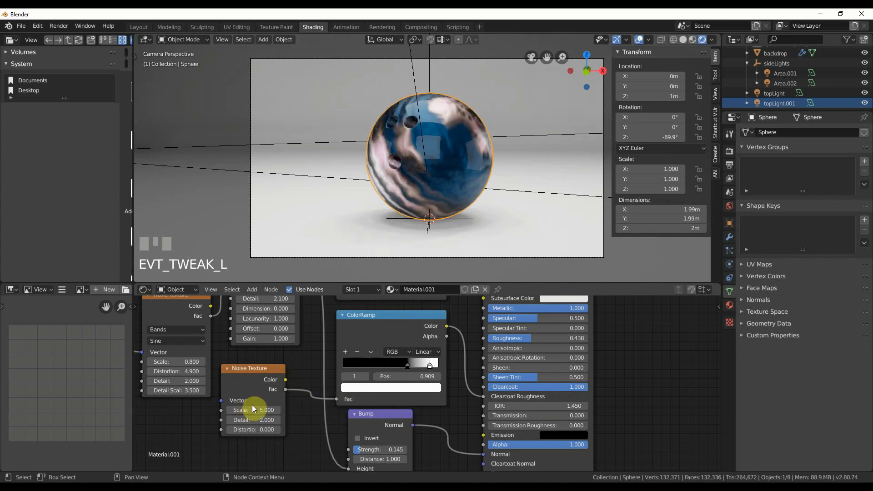
# - Set the Noise Texture's scale to 13.8, detail to 1.6 and distortion to 4.9, and move its ramp's black stop to 0.469
pyautogui.moveTo(253, 409); pyautogui.dragTo(360, 430)
pyautogui.moveTo(254, 429); pyautogui.dragTo(287, 430)
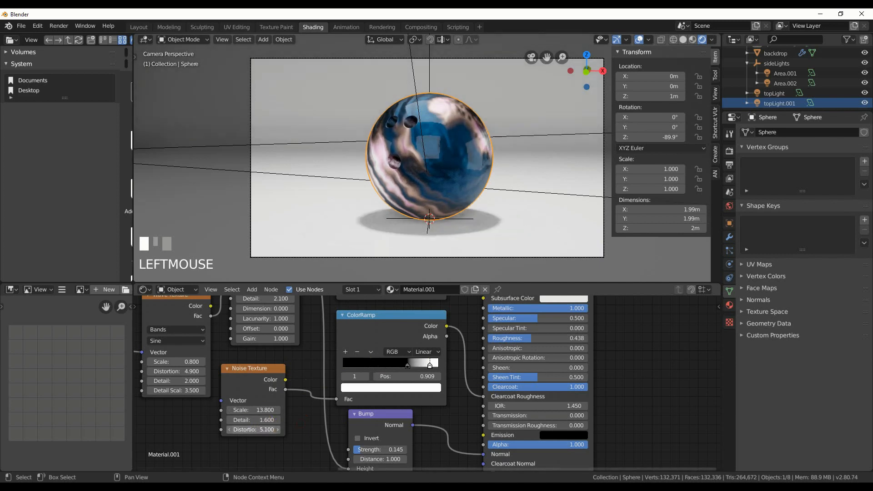
pyautogui.moveTo(407, 366); pyautogui.dragTo(345, 373)
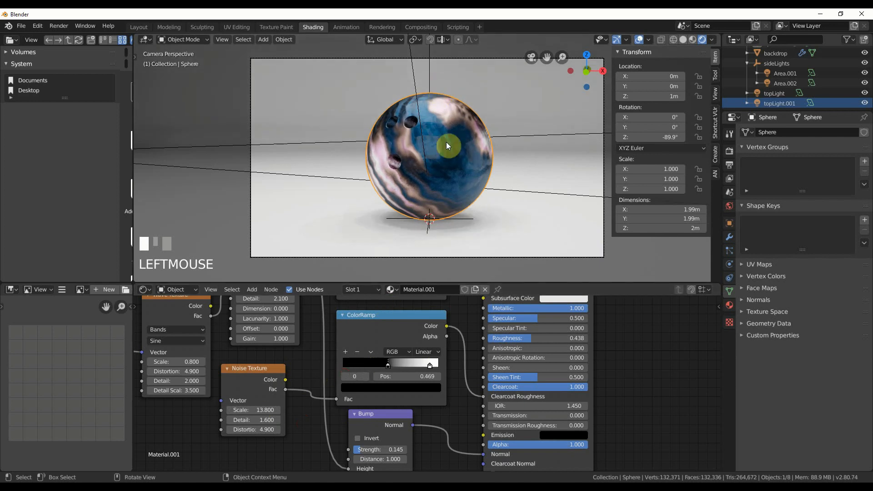
# - Refine the smudges in the ball's reflections by raising the Noise Texture's scale to 15.3 and distortion to 9.5
pyautogui.scroll(5, 446, 169)
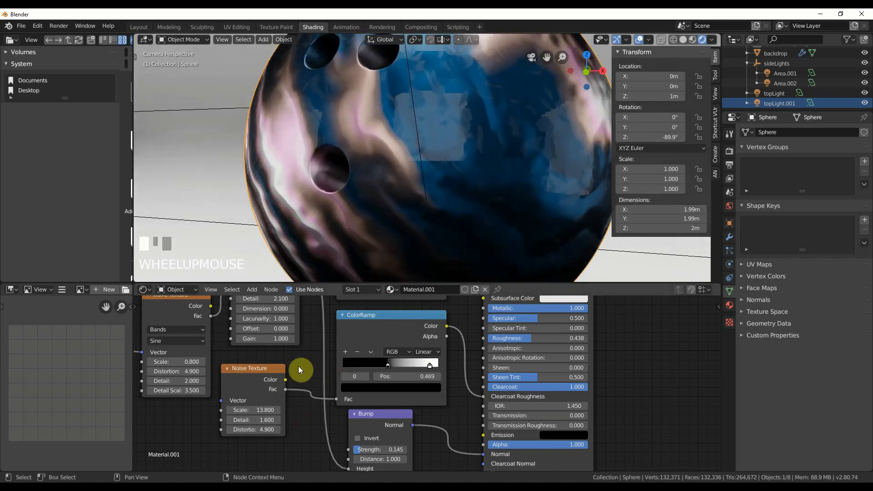
pyautogui.moveTo(257, 409)
pyautogui.mouseDown()
pyautogui.moveTo(267, 408)
pyautogui.moveTo(253, 418)
pyautogui.mouseUp()
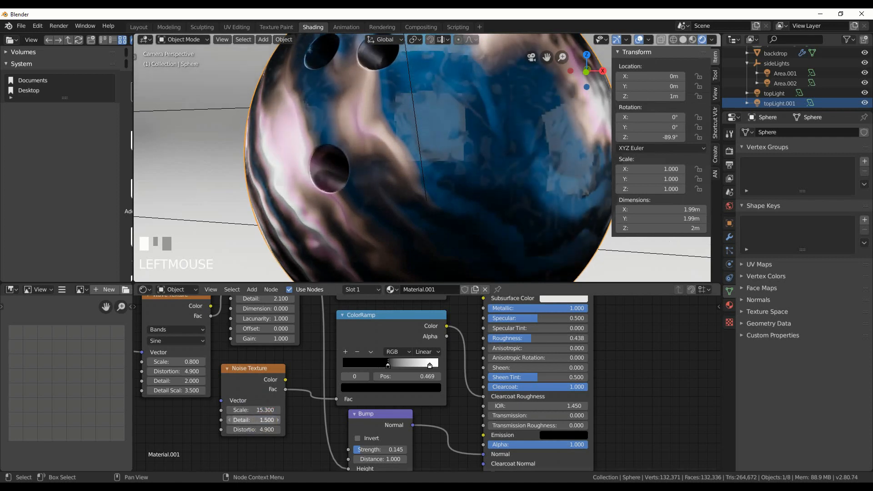
pyautogui.click(270, 431)
pyautogui.moveTo(271, 430); pyautogui.dragTo(291, 430)
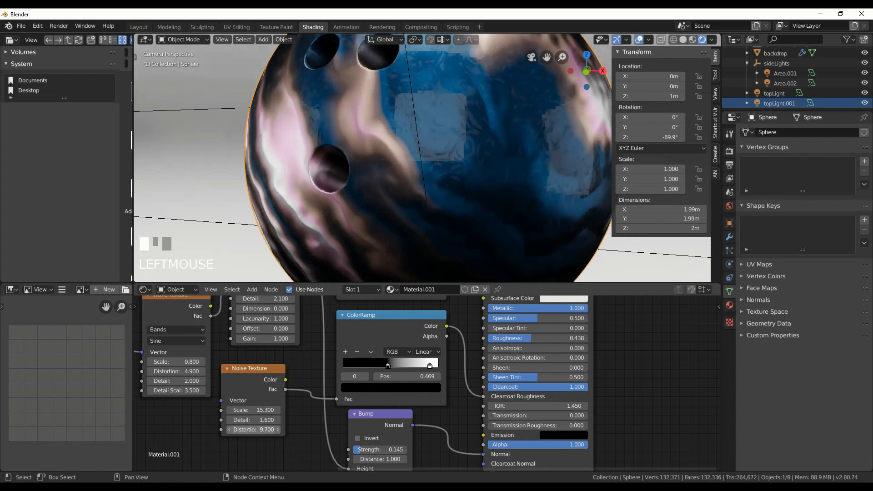
pyautogui.click(440, 193)
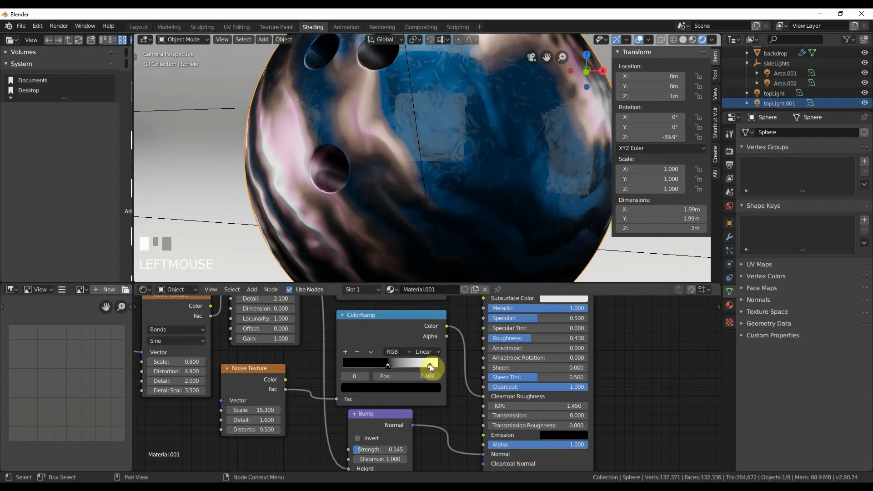
# - Move the clearcoat ColorRamp's white stop to the end and its black stop to 0.448, checking the whole ball
pyautogui.moveTo(430, 365); pyautogui.dragTo(445, 365)
pyautogui.moveTo(385, 365)
pyautogui.mouseDown()
pyautogui.moveTo(367, 364)
pyautogui.moveTo(386, 363)
pyautogui.mouseUp()
pyautogui.scroll(-6, 447, 234)
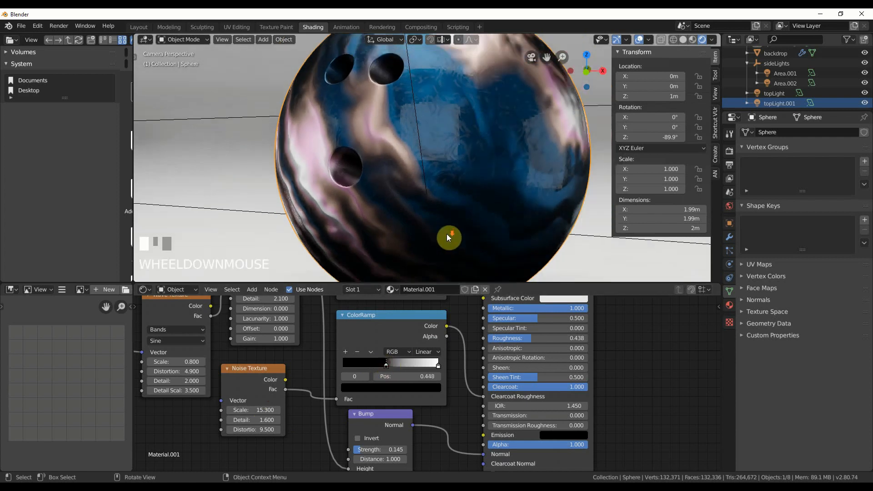
pyautogui.scroll(-3, 449, 237)
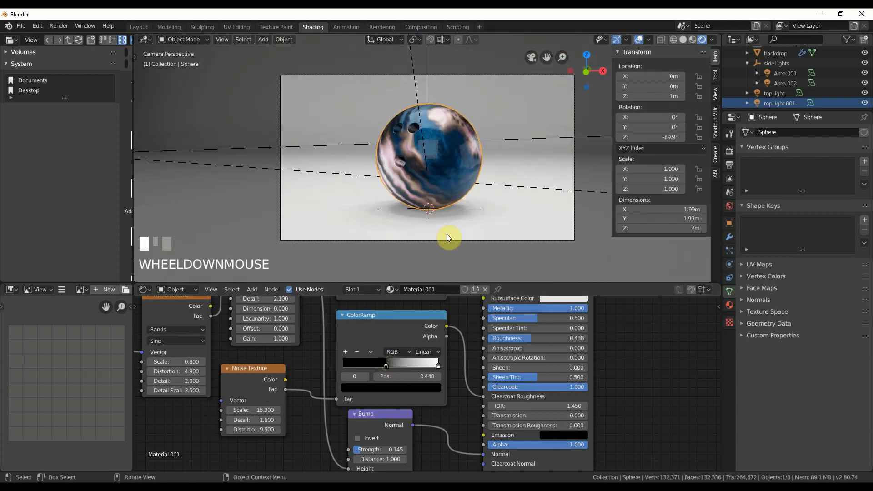
pyautogui.scroll(2, 446, 234)
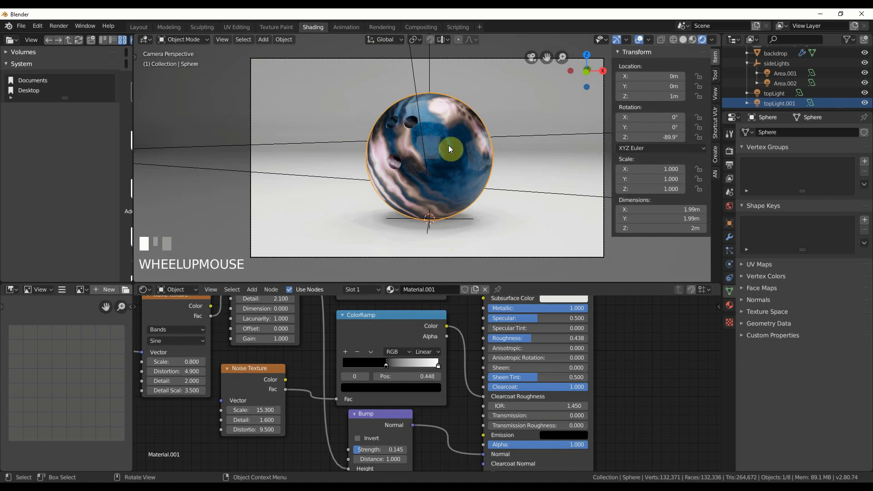
pyautogui.click(443, 183)
# - Brighten the dark blue first stop of the marbling ColorRamp feeding Base Color
pyautogui.moveTo(463, 342); pyautogui.dragTo(447, 429, button='middle')
pyautogui.moveTo(445, 356); pyautogui.dragTo(445, 375, button='middle')
pyautogui.click(328, 366)
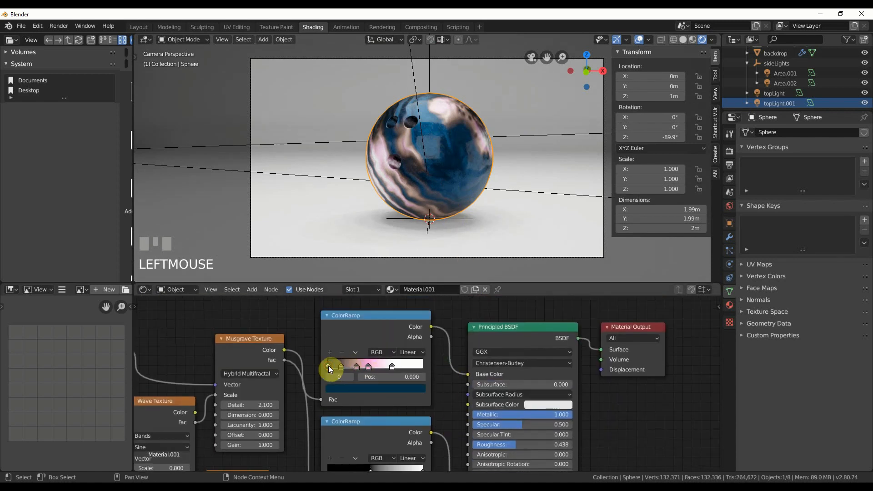
pyautogui.click(366, 389)
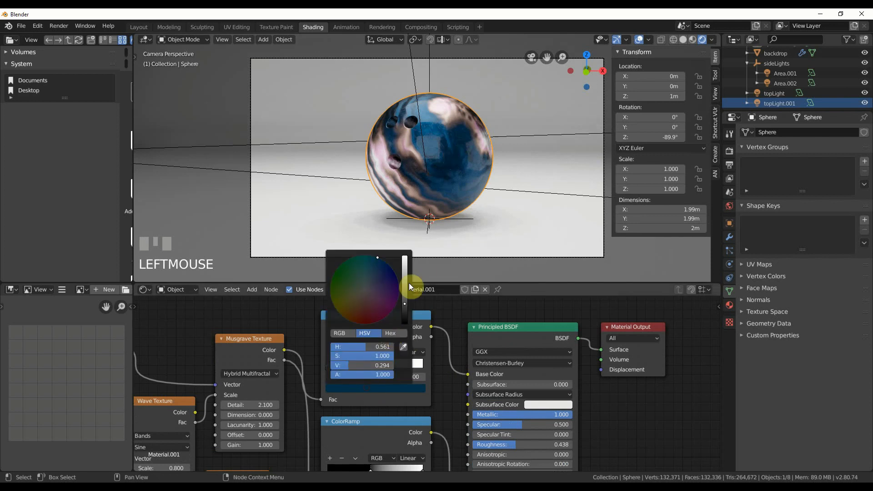
pyautogui.moveTo(401, 294); pyautogui.dragTo(404, 299)
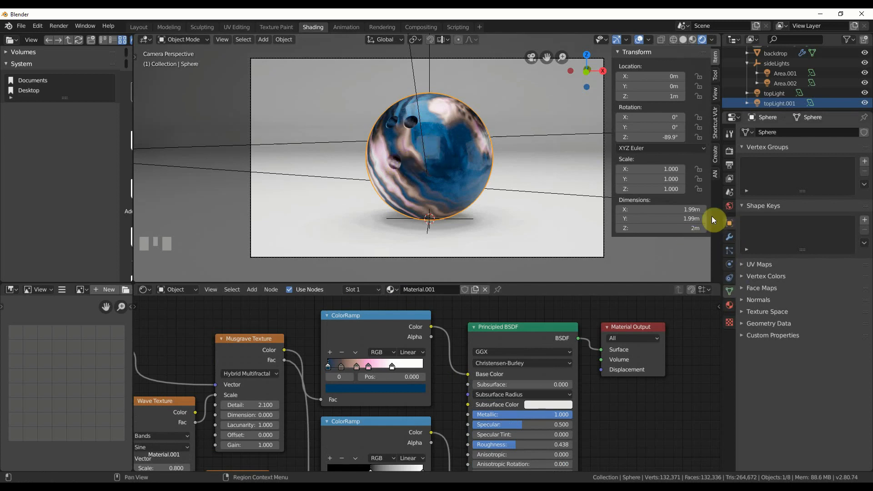
pyautogui.click(469, 150)
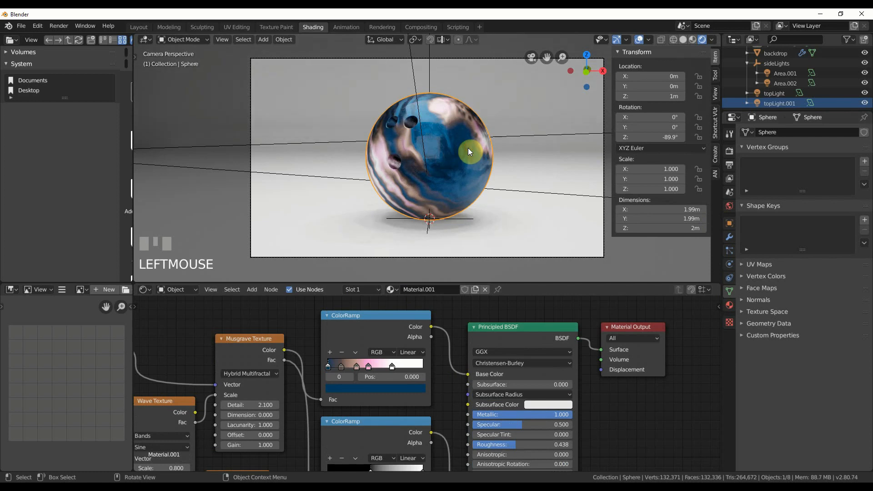
# - Open the sphere's mesh for editing in the Layout workspace and turn off its Subdivision modifier's viewport display
pyautogui.click(139, 27)
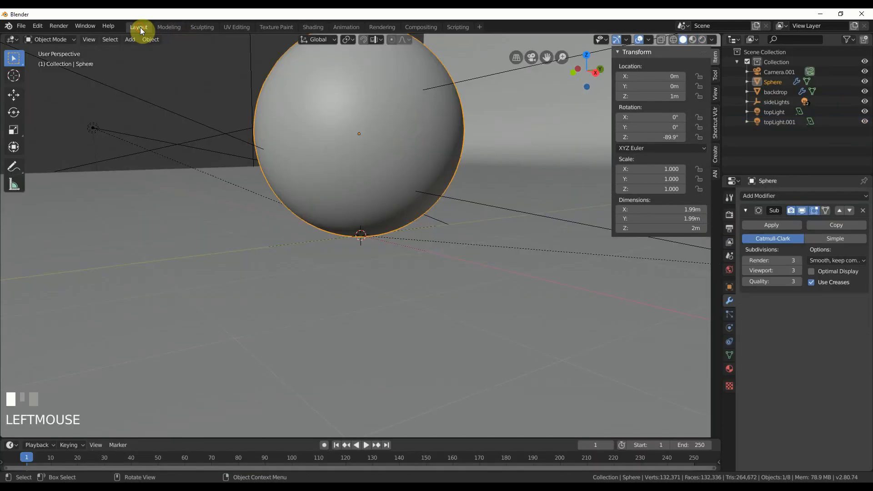
pyautogui.click(176, 27)
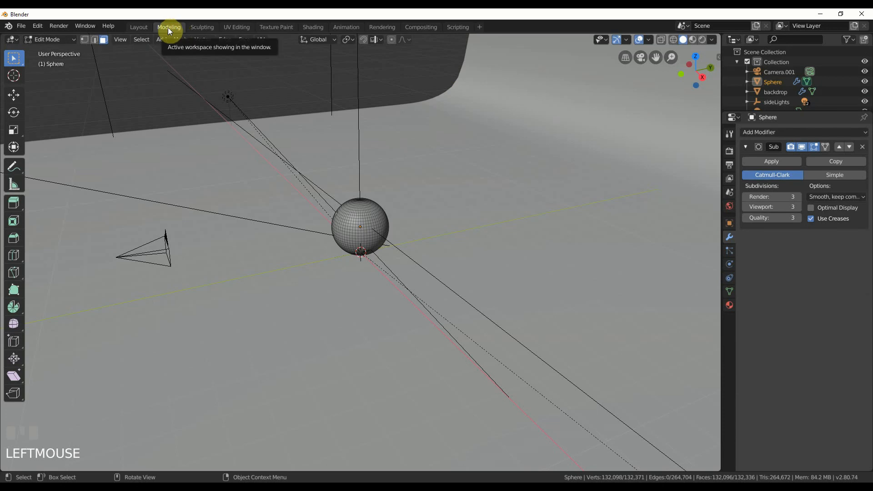
pyautogui.click(140, 27)
pyautogui.moveTo(351, 148); pyautogui.dragTo(448, 261, button='middle')
pyautogui.press('Tab')
pyautogui.scroll(2, 450, 262)
pyautogui.scroll(1, 449, 261)
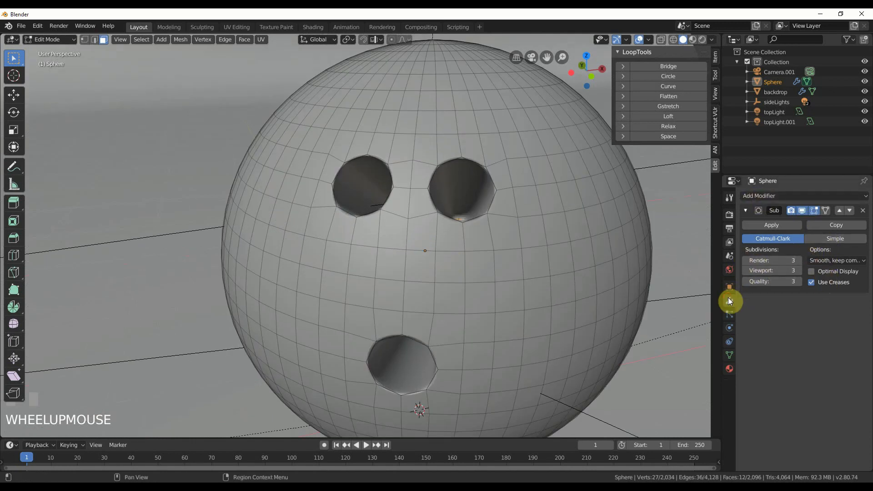
pyautogui.click(802, 210)
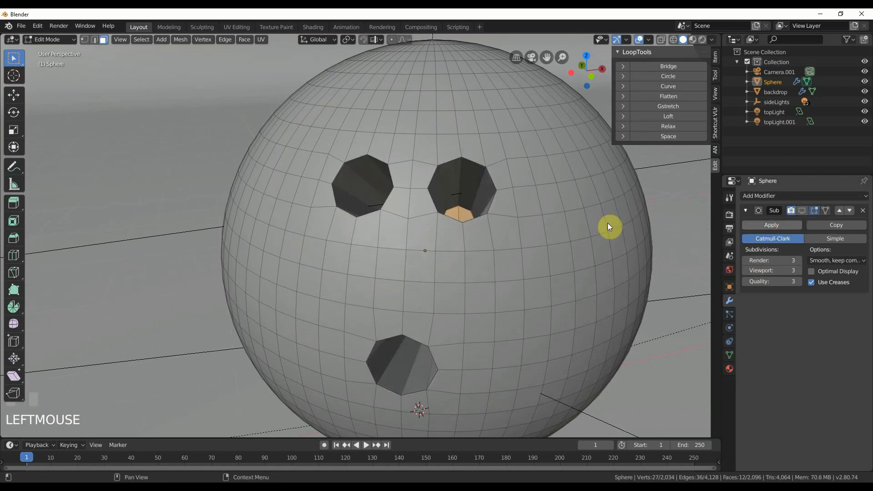
# - Select all the inner wall and bottom faces of the three finger holes
pyautogui.click(453, 183)
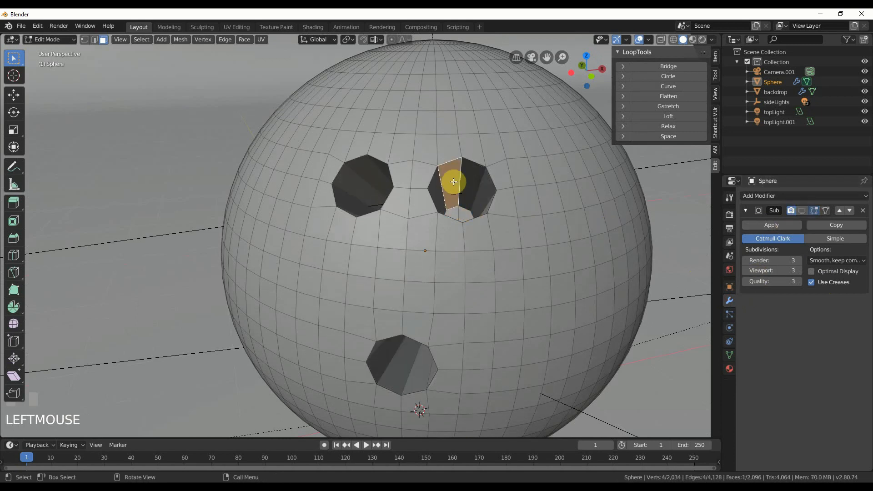
pyautogui.moveTo(454, 182); pyautogui.dragTo(455, 187, button='middle')
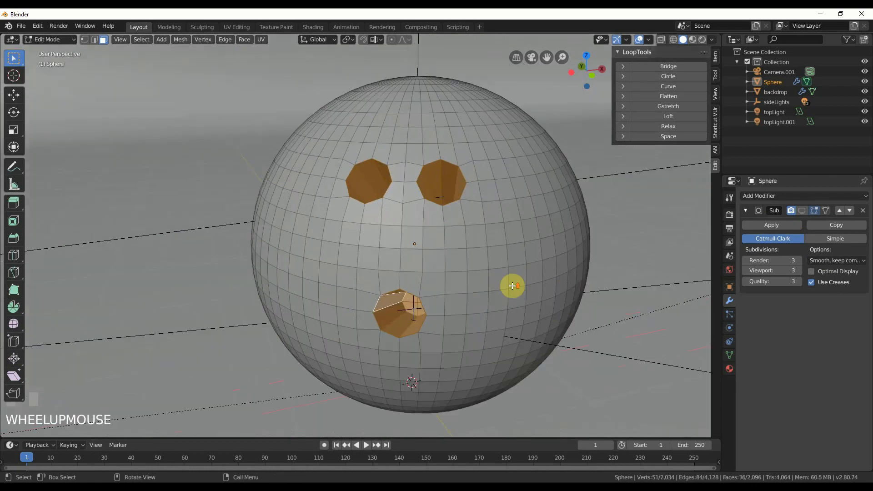
pyautogui.moveTo(511, 273); pyautogui.dragTo(514, 276, button='middle')
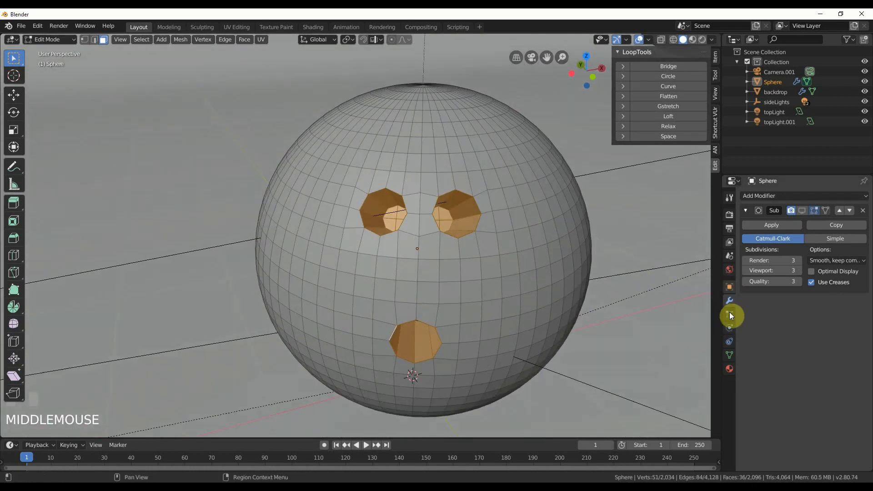
# - Rename both the sphere's material and the sphere object to "ball"
pyautogui.click(730, 370)
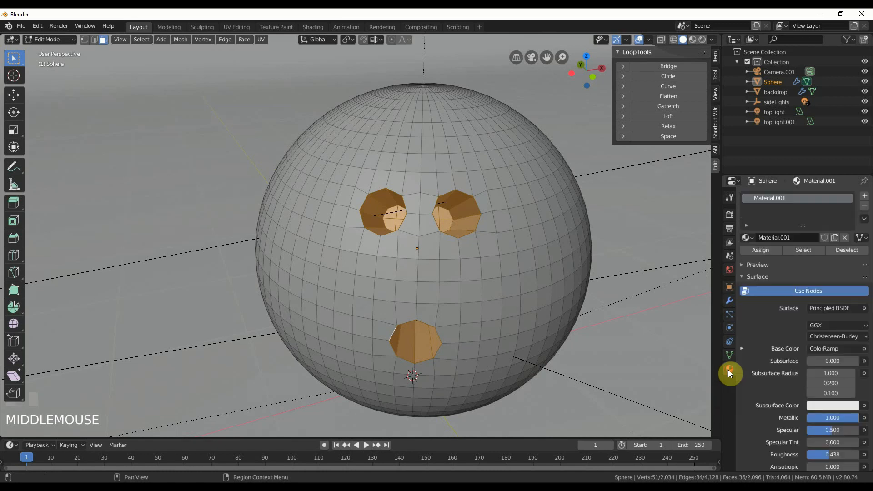
pyautogui.click(794, 237)
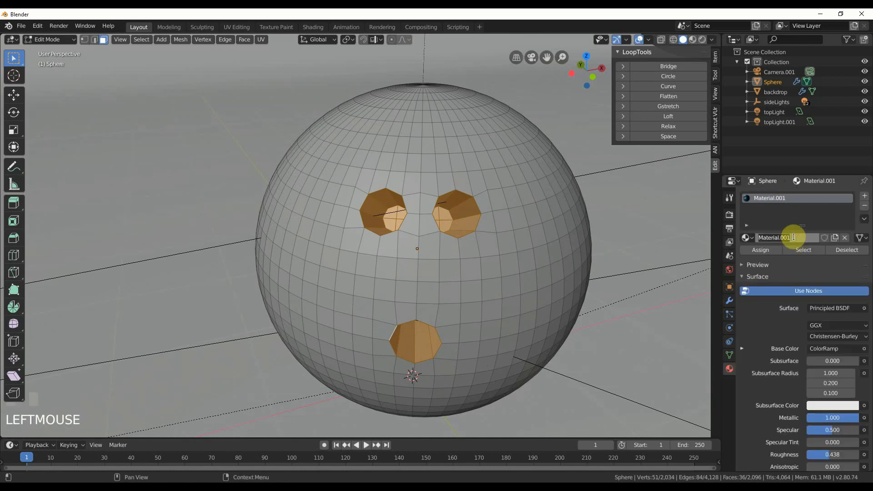
pyautogui.write('ball')
pyautogui.press('Return')
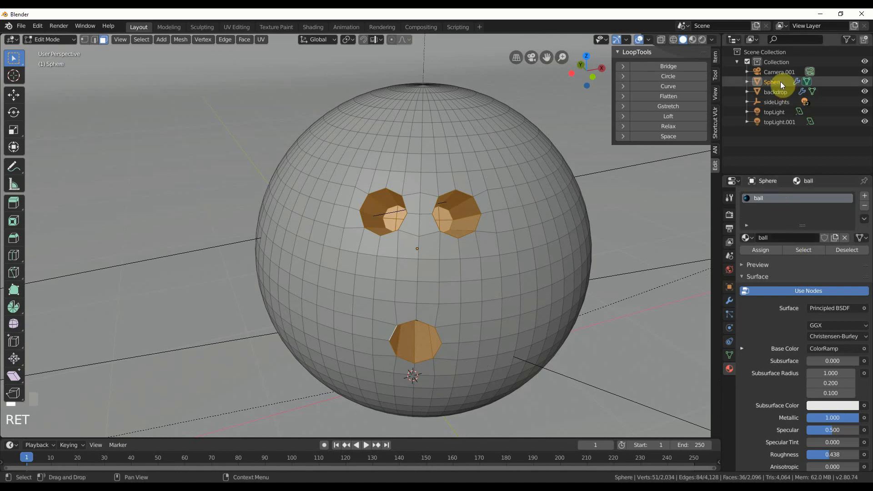
pyautogui.doubleClick(781, 81)
pyautogui.write('ball')
pyautogui.press('Return')
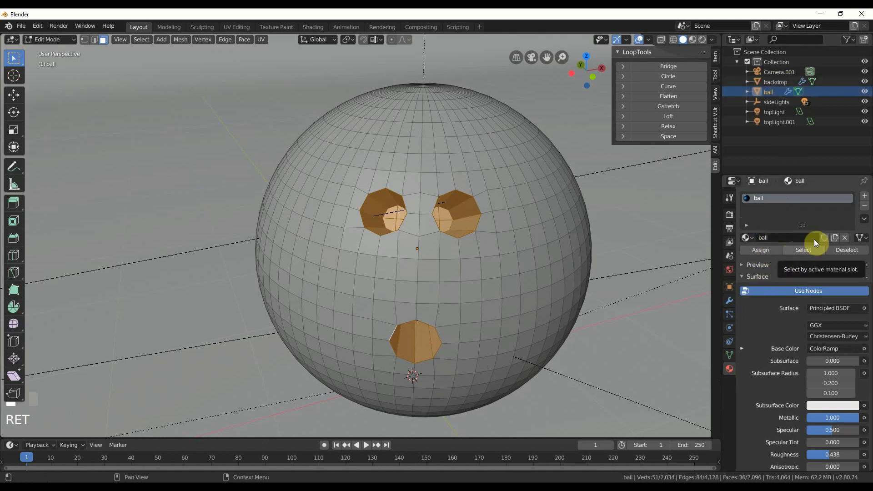
# - Add a second material slot with a new material named "holes" and assign it to the selected finger-hole faces
pyautogui.click(865, 201)
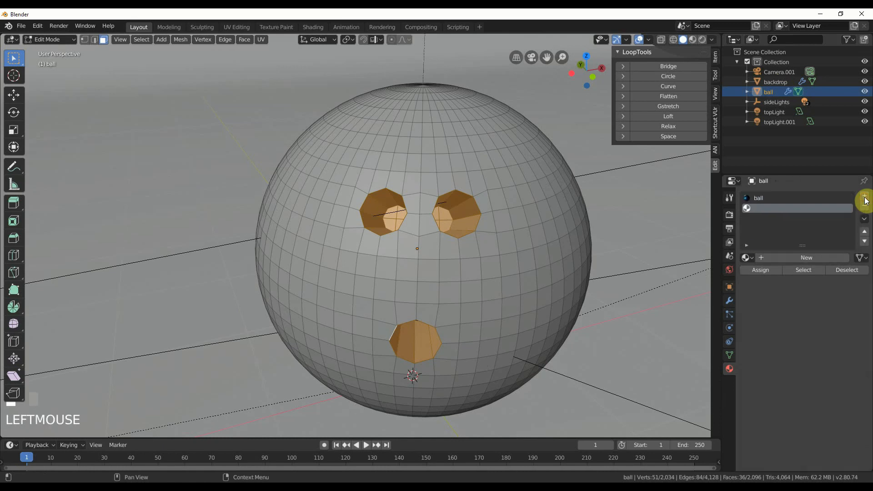
pyautogui.click(786, 258)
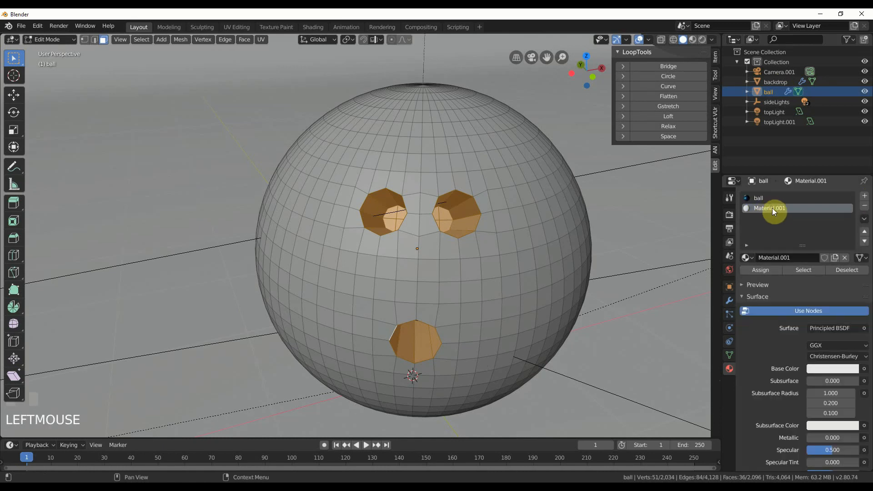
pyautogui.doubleClick(773, 209)
pyautogui.write('holes')
pyautogui.press('Return')
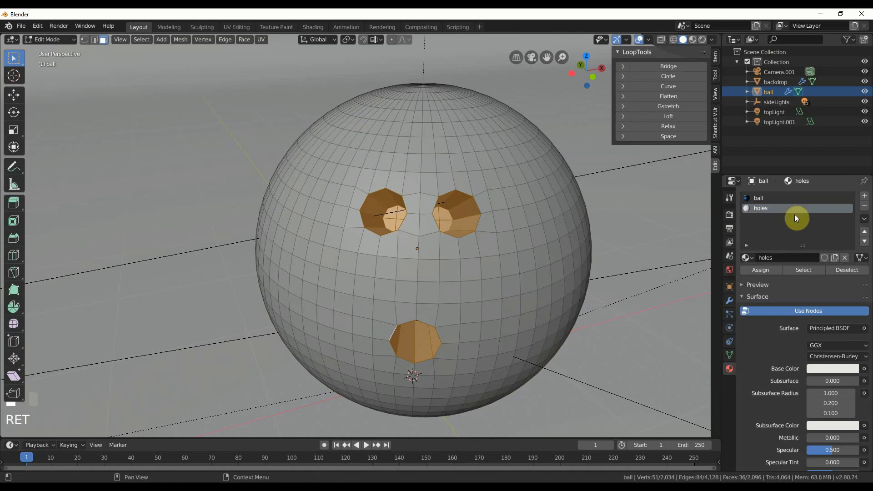
pyautogui.click(769, 272)
# - Re-enable the Subdivision modifier's viewport display and inspect the finger holes in rendered shading in Object Mode
pyautogui.click(730, 301)
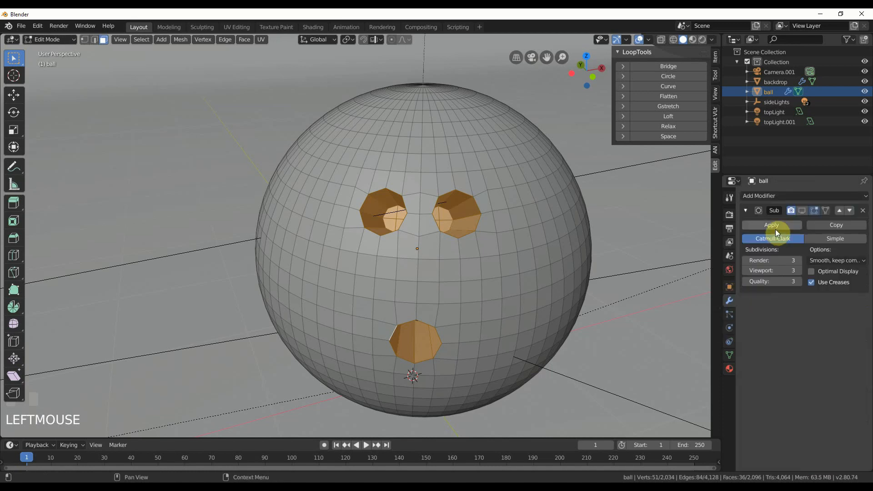
pyautogui.click(801, 211)
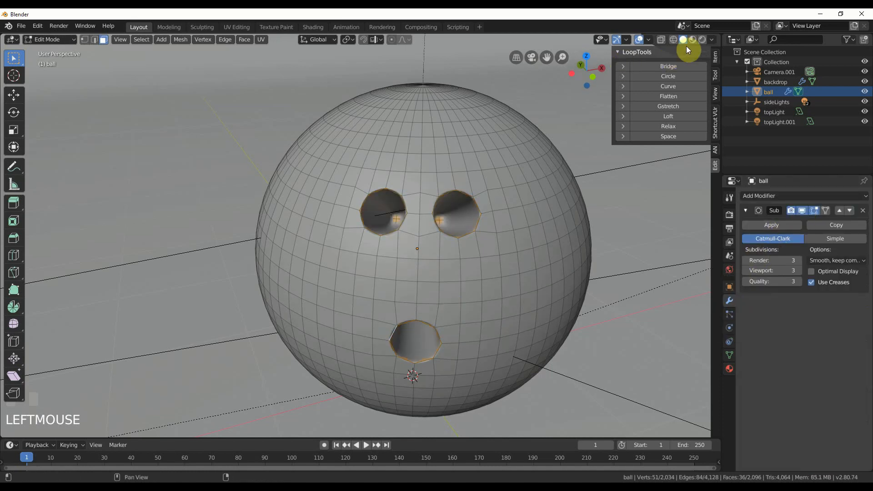
pyautogui.click(702, 39)
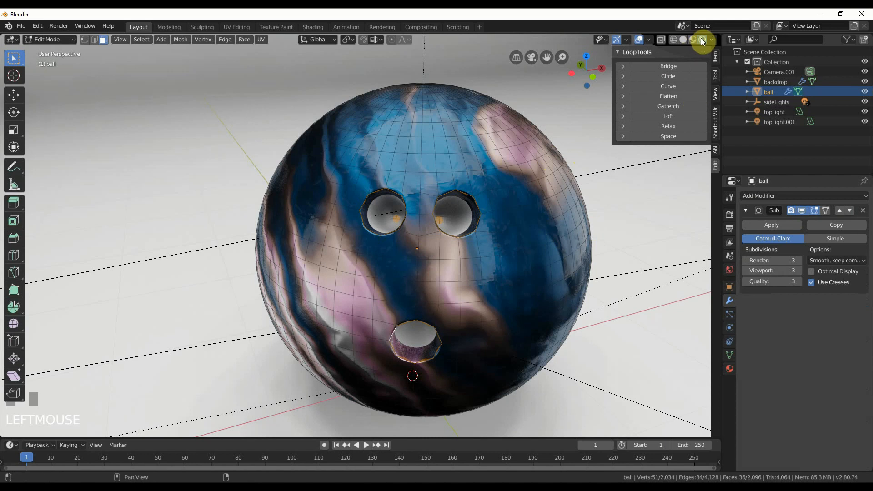
pyautogui.press('Tab')
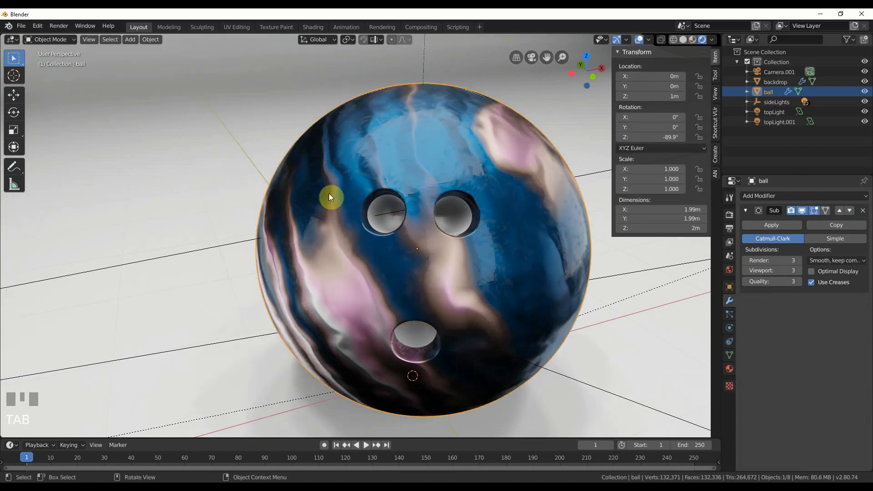
pyautogui.moveTo(457, 237); pyautogui.dragTo(435, 253, button='middle')
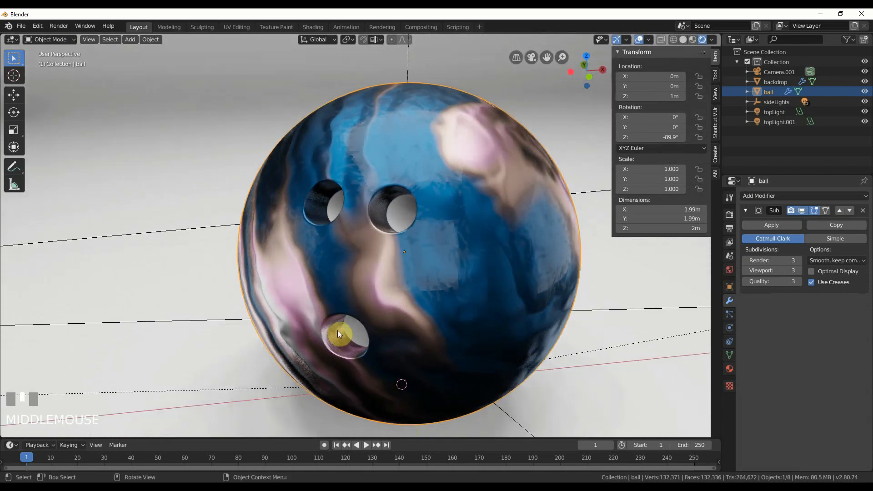
pyautogui.moveTo(337, 326); pyautogui.dragTo(337, 304, button='middle')
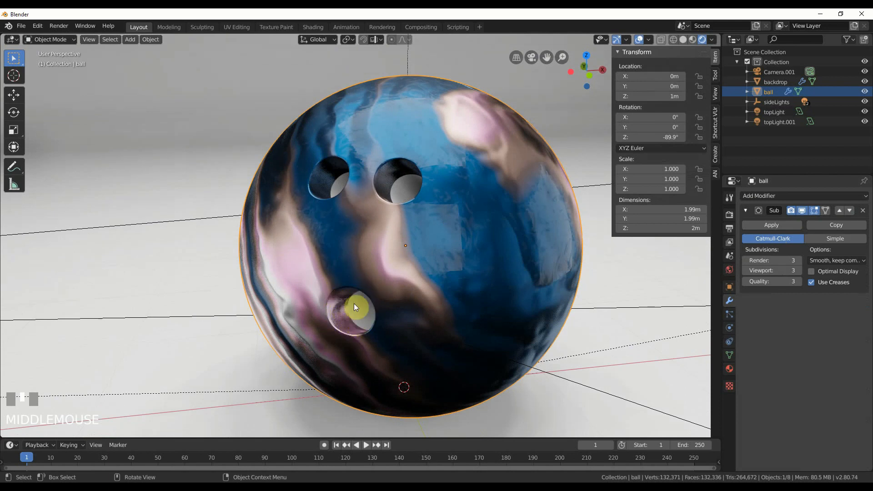
pyautogui.moveTo(354, 304)
pyautogui.mouseDown(button='middle')
pyautogui.moveTo(341, 305)
pyautogui.moveTo(356, 310)
pyautogui.moveTo(348, 315)
pyautogui.moveTo(344, 308)
pyautogui.mouseUp(button='middle')
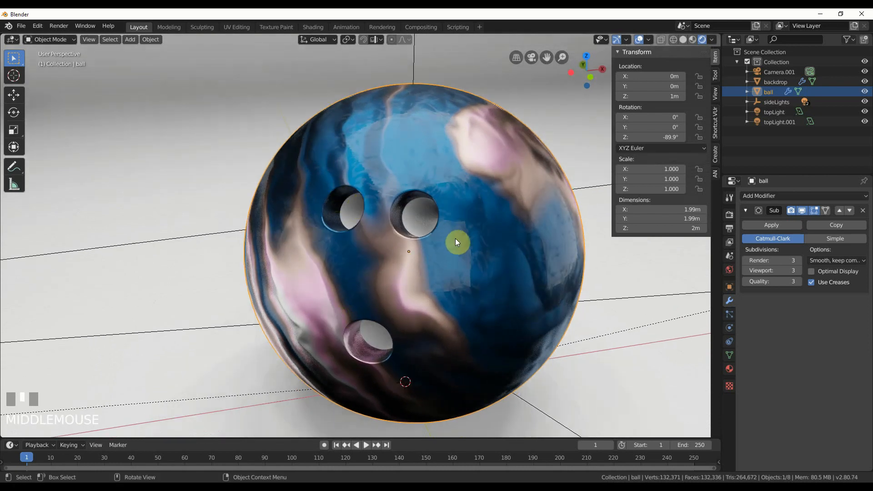
pyautogui.moveTo(456, 242); pyautogui.dragTo(446, 223, button='middle')
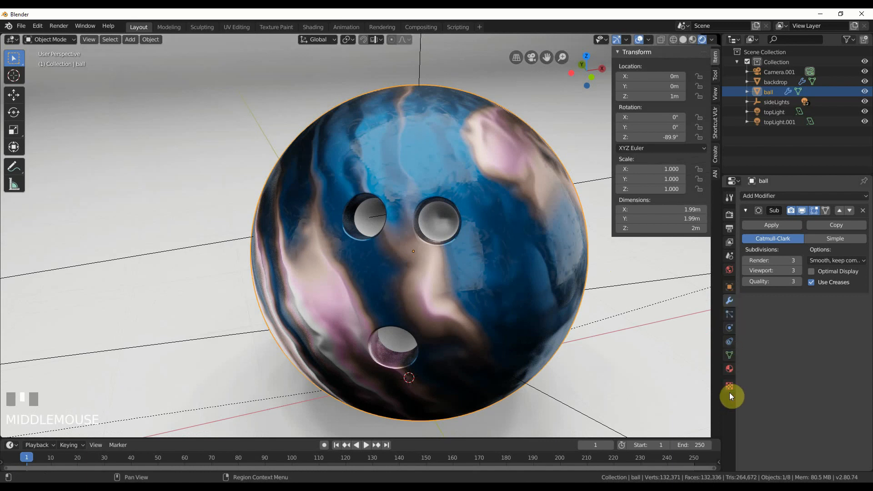
# - Set the holes material's Base Color to black and its Roughness to 1.000
pyautogui.click(729, 371)
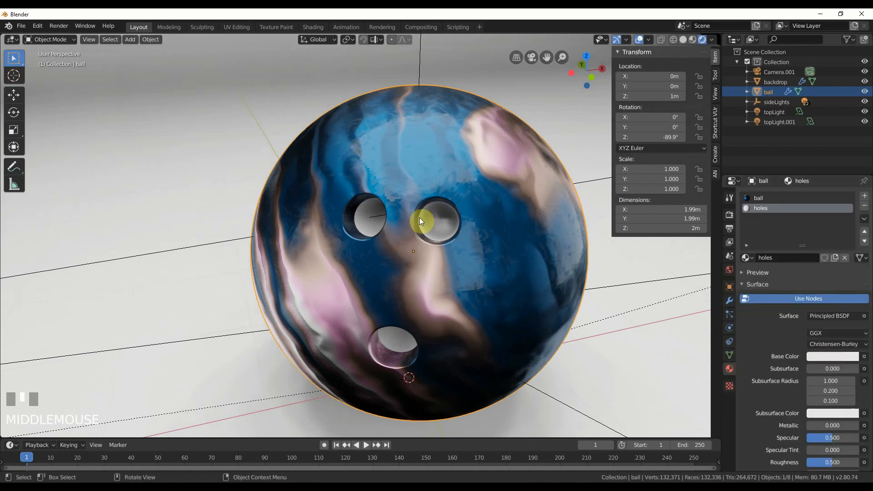
pyautogui.click(828, 356)
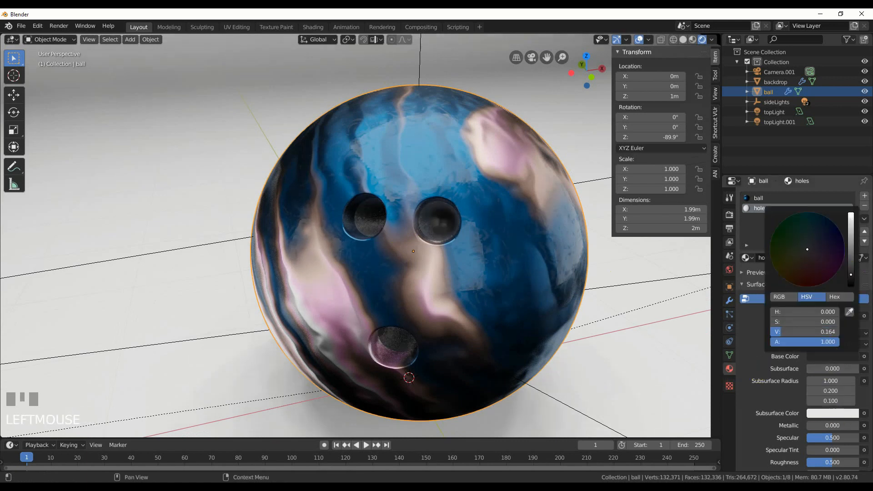
pyautogui.moveTo(851, 218); pyautogui.dragTo(851, 284)
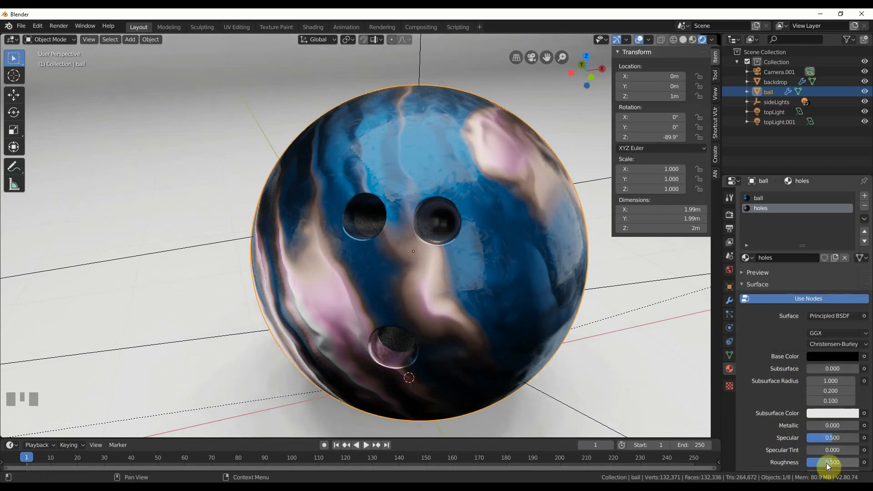
pyautogui.moveTo(826, 463); pyautogui.dragTo(858, 463)
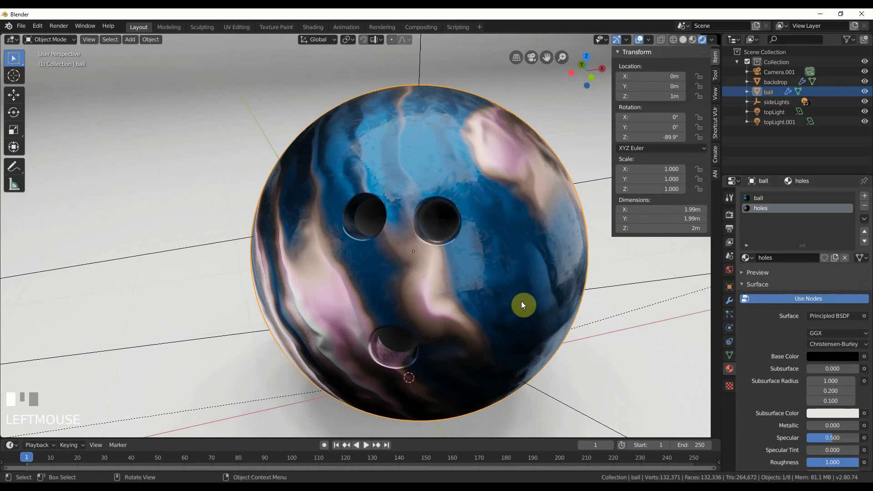
pyautogui.moveTo(546, 312); pyautogui.dragTo(537, 306, button='middle')
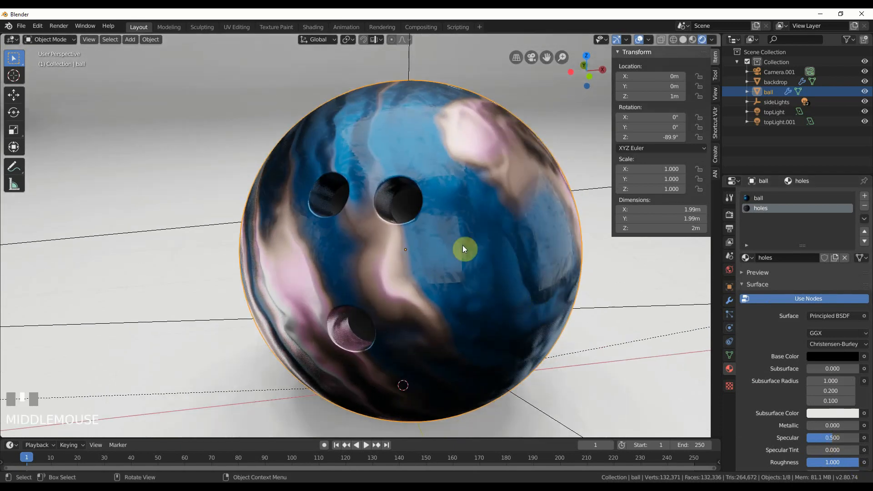
# - Select the backdrop, hide the viewport sidebar and view the scene through the camera
pyautogui.click(627, 301)
pyautogui.press('n')
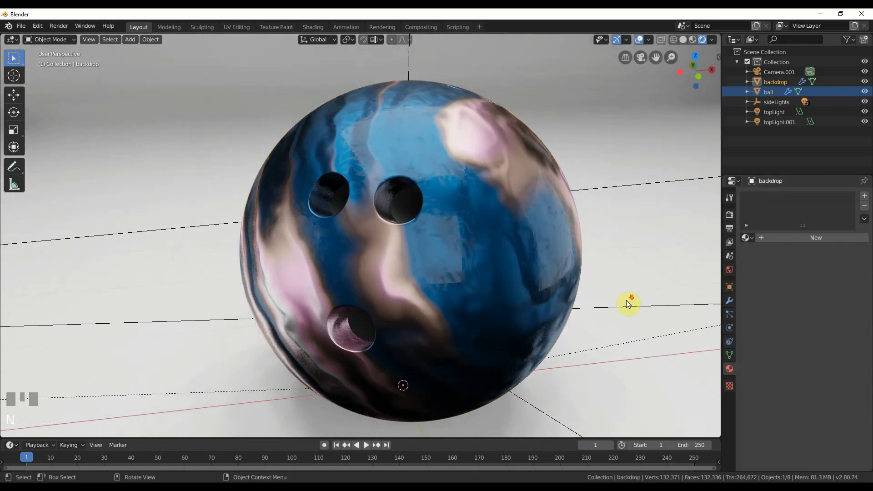
pyautogui.scroll(-4, 626, 300)
pyautogui.press('KP_0')
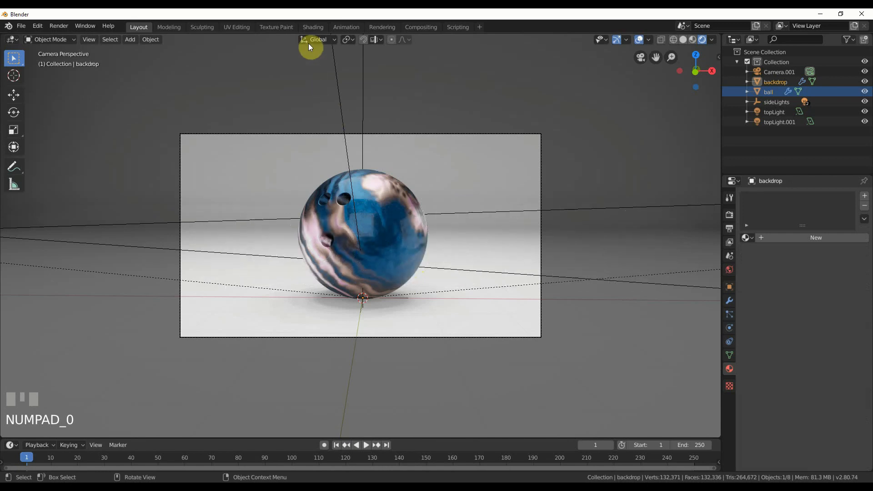
# - Display the ball object's "ball" material node tree in the Shading workspace
pyautogui.click(313, 27)
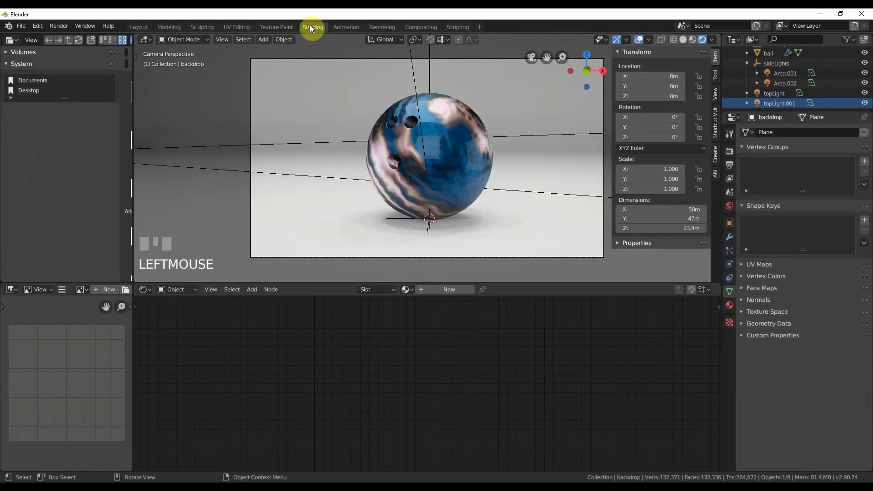
pyautogui.click(451, 157)
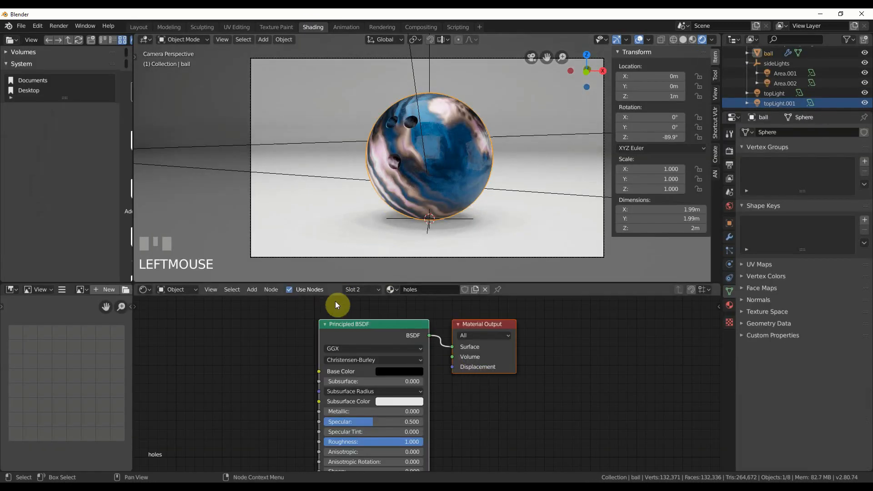
pyautogui.click(378, 289)
pyautogui.click(379, 290)
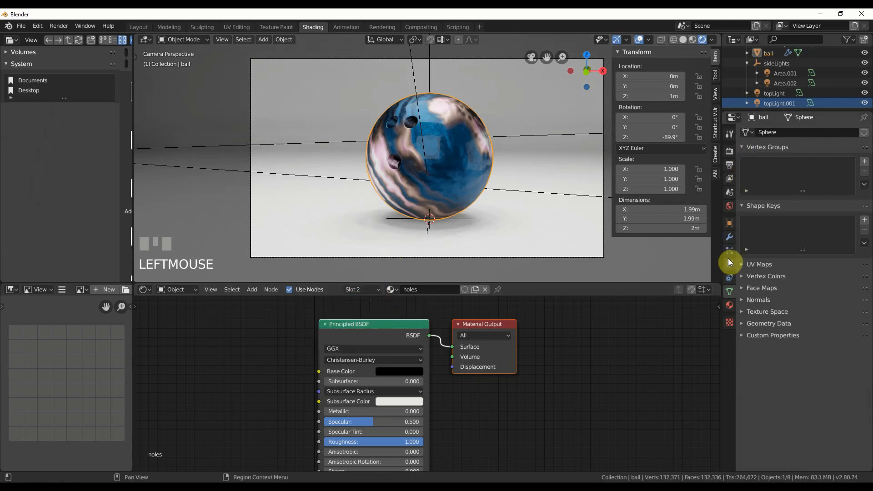
pyautogui.click(730, 304)
pyautogui.click(758, 134)
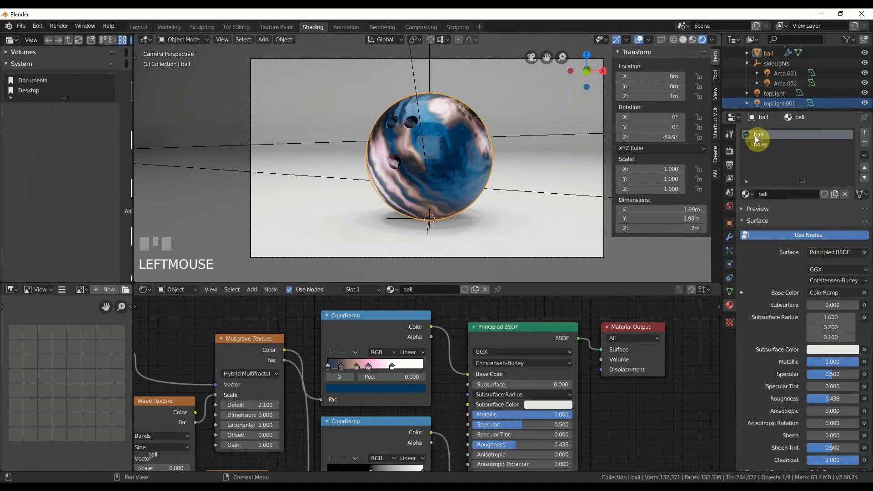
pyautogui.scroll(-2, 451, 414)
pyautogui.moveTo(267, 324); pyautogui.dragTo(336, 307, button='middle')
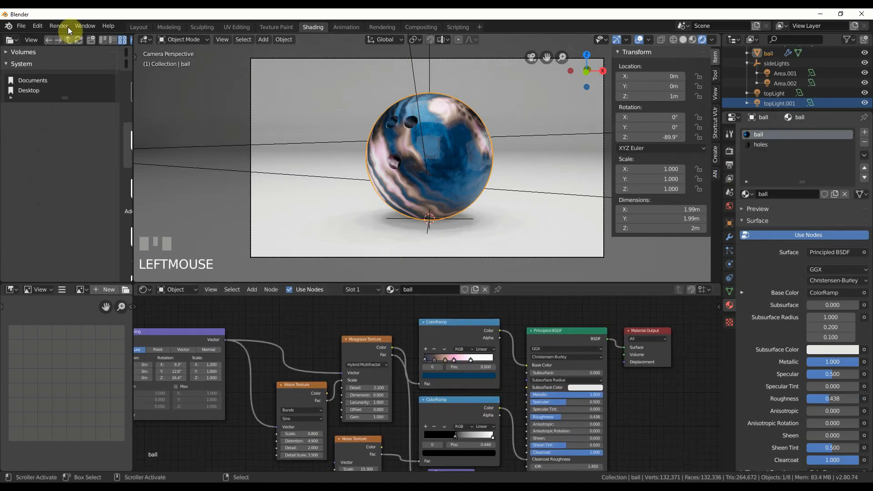
# - Show the Node Editor theme colors in Preferences and widen the window to view all node categories
pyautogui.click(37, 26)
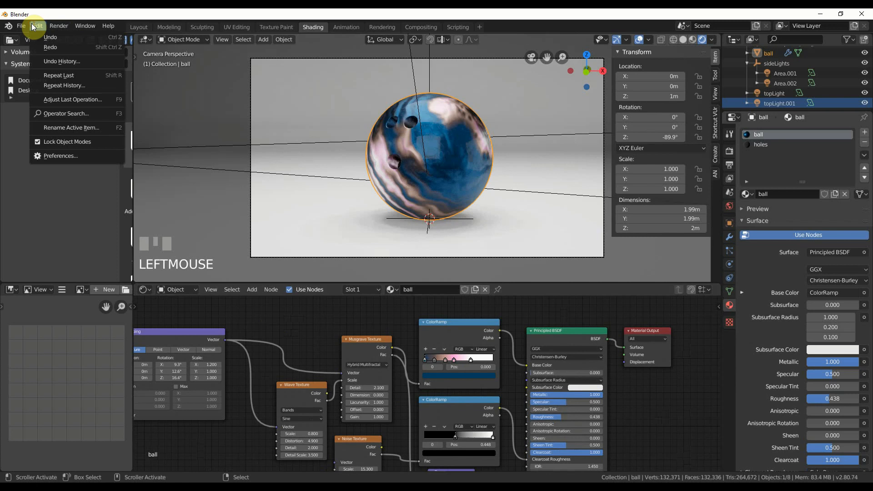
pyautogui.click(55, 157)
pyautogui.moveTo(127, 38); pyautogui.dragTo(169, 35)
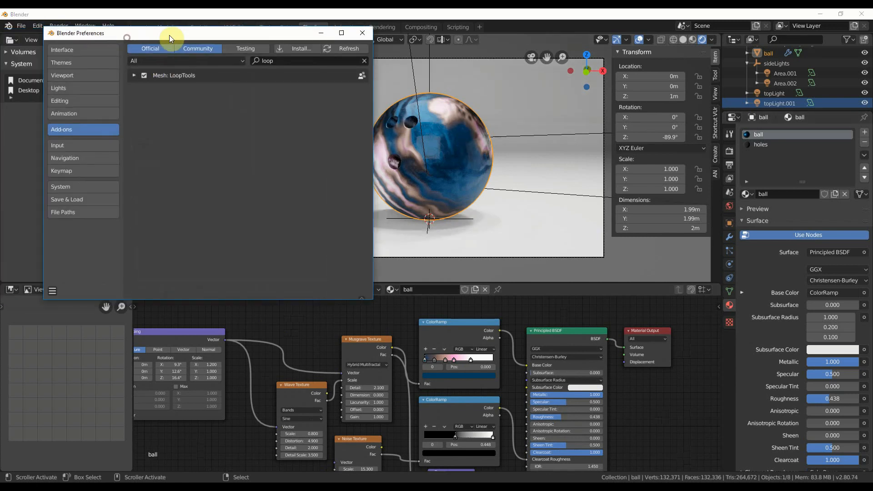
pyautogui.click(61, 64)
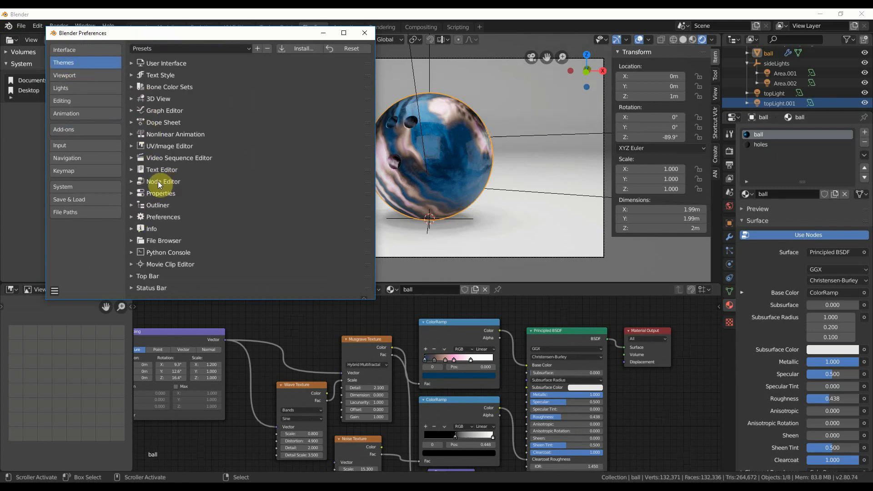
pyautogui.click(132, 182)
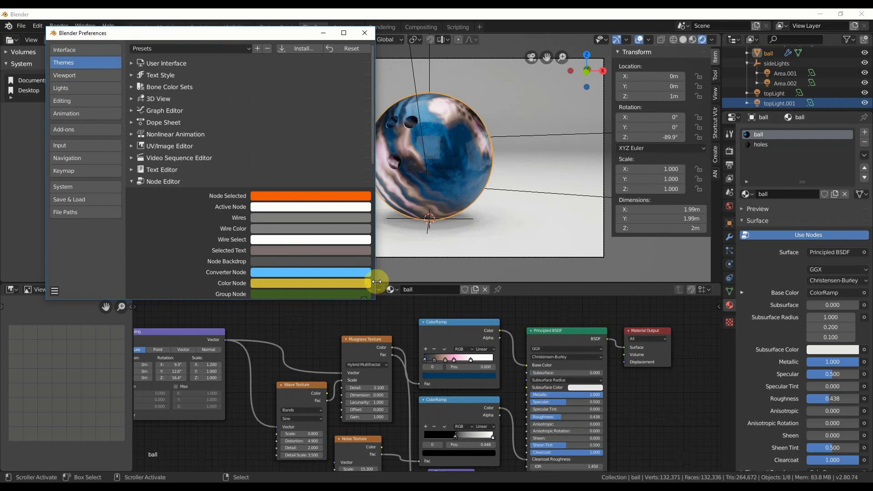
pyautogui.moveTo(377, 282); pyautogui.dragTo(649, 288)
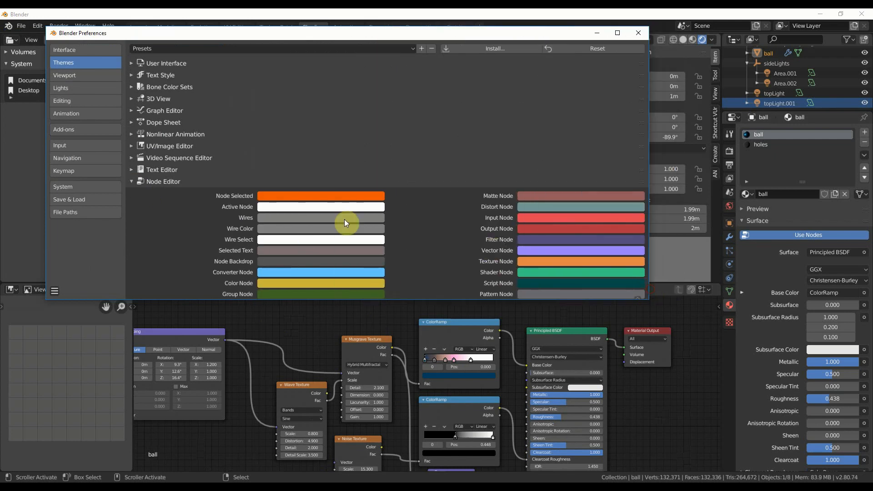
# - Set the Noodle curving of the Node Editor theme to 0
pyautogui.scroll(-5, 324, 219)
pyautogui.scroll(-1, 323, 217)
pyautogui.scroll(1, 323, 216)
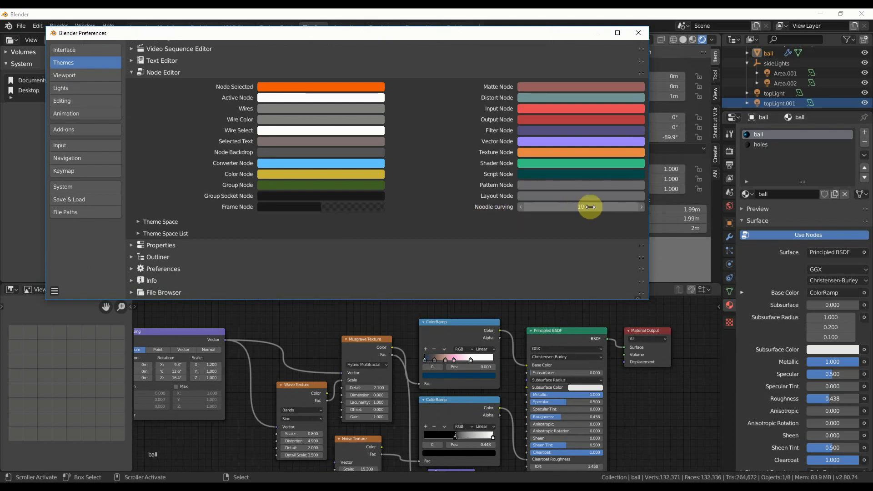
pyautogui.moveTo(591, 209); pyautogui.dragTo(564, 208)
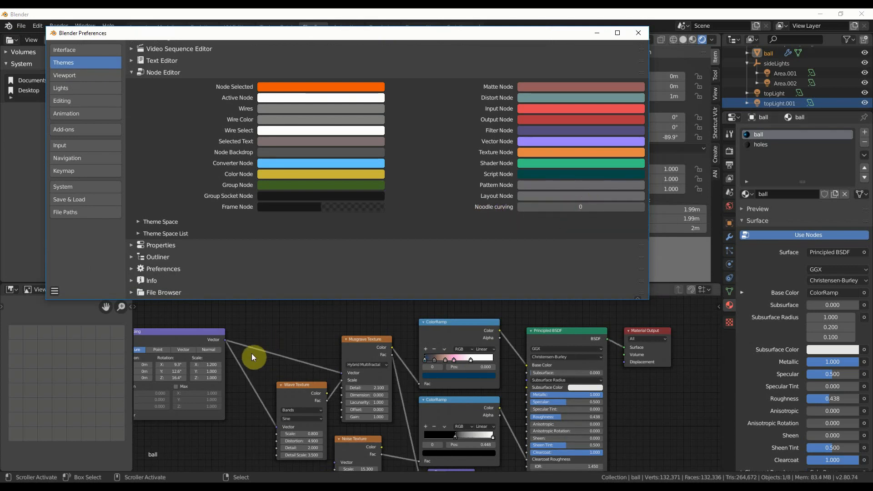
# - Set the Node Editor theme's Noodle curving back to 10 and close Preferences
pyautogui.moveTo(580, 208); pyautogui.dragTo(598, 208)
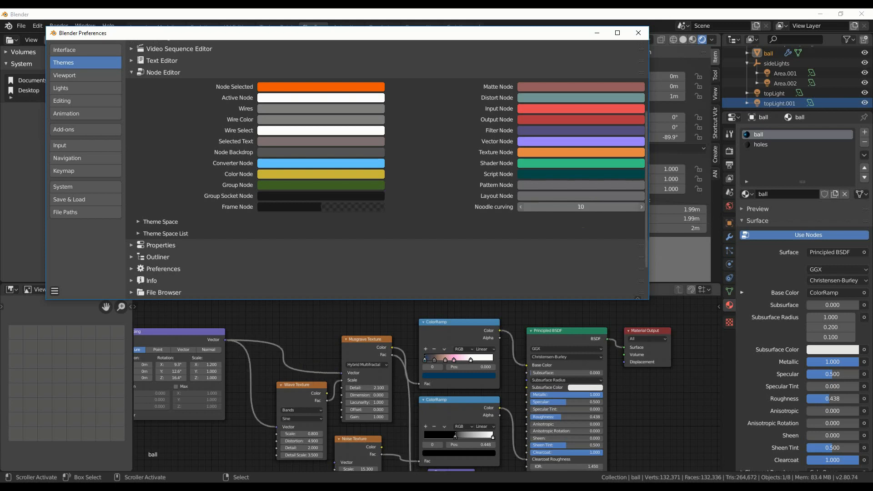
pyautogui.click(579, 207)
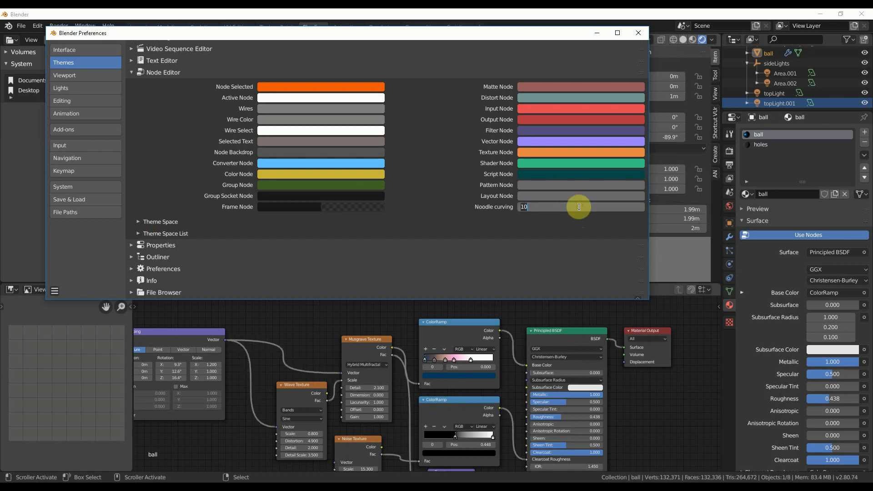
pyautogui.press('Return')
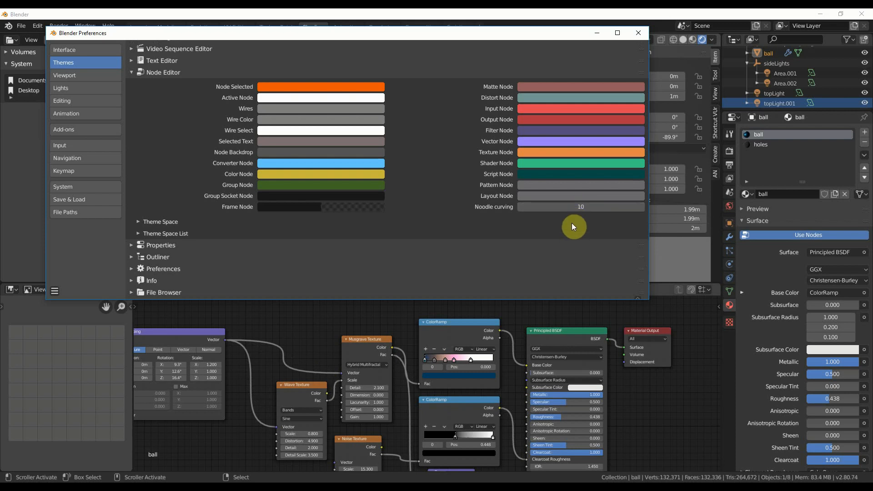
pyautogui.moveTo(577, 208)
pyautogui.mouseDown()
pyautogui.moveTo(559, 208)
pyautogui.moveTo(577, 208)
pyautogui.mouseUp()
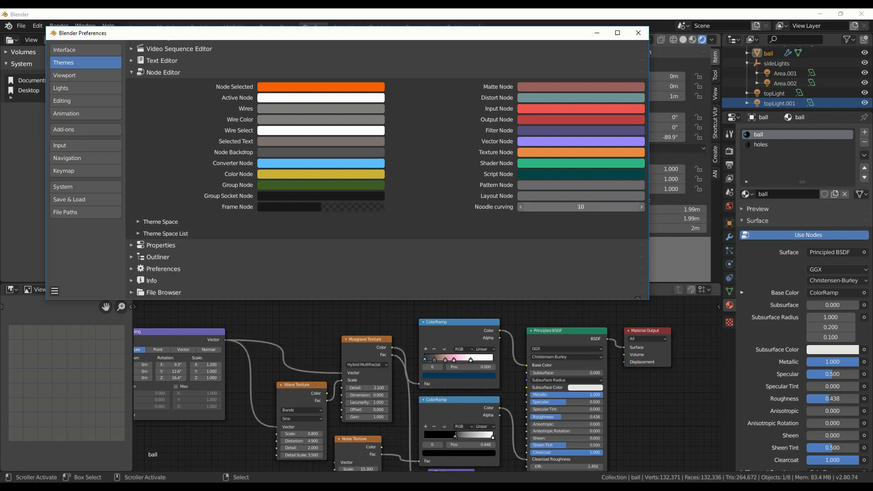
pyautogui.click(639, 34)
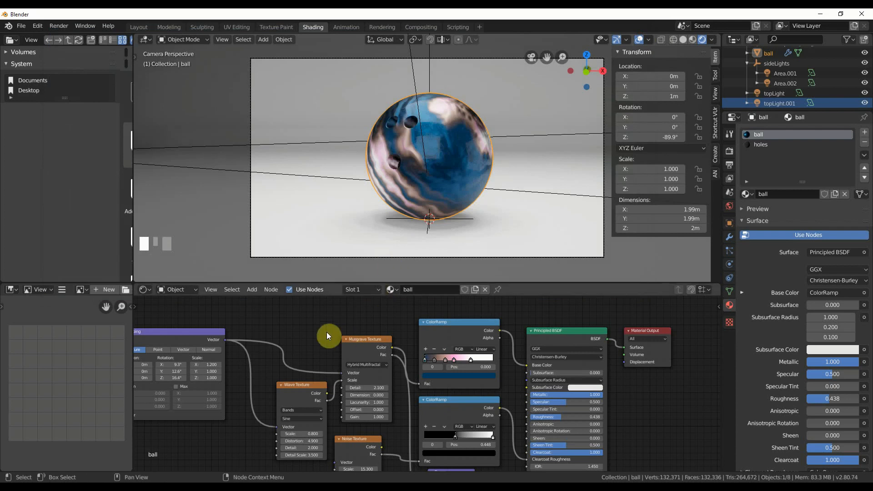
# - Select the backdrop, render a still image of the bowling ball scene and close the render window
pyautogui.click(445, 166)
pyautogui.click(59, 26)
pyautogui.click(73, 36)
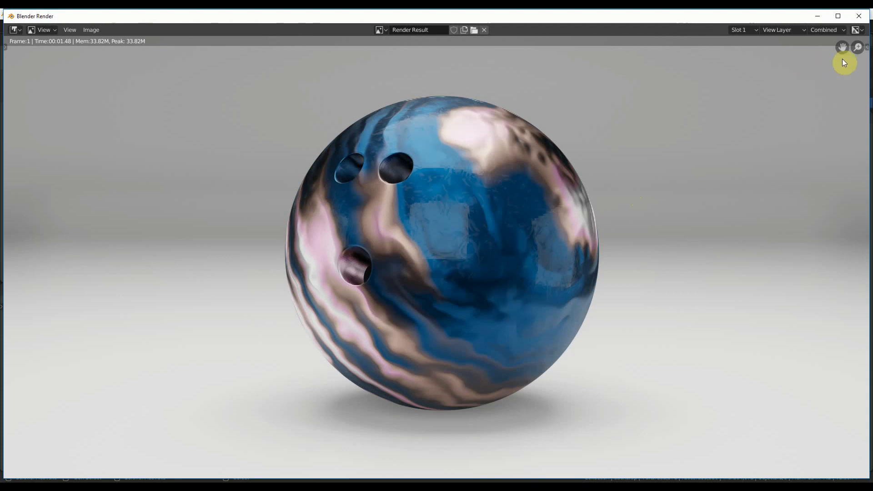
pyautogui.click(859, 16)
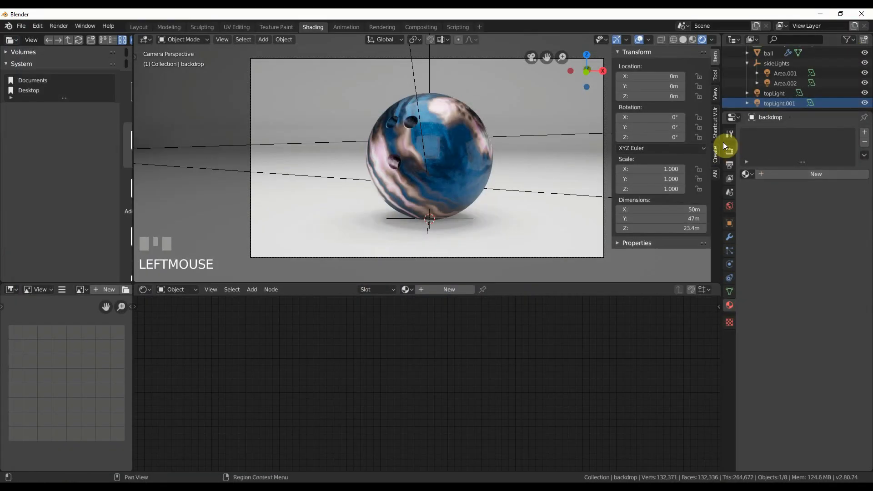
# - Switch the render engine to Cycles with GPU Compute as the device and inspect the ball in the viewport
pyautogui.click(732, 153)
pyautogui.click(819, 132)
pyautogui.click(819, 162)
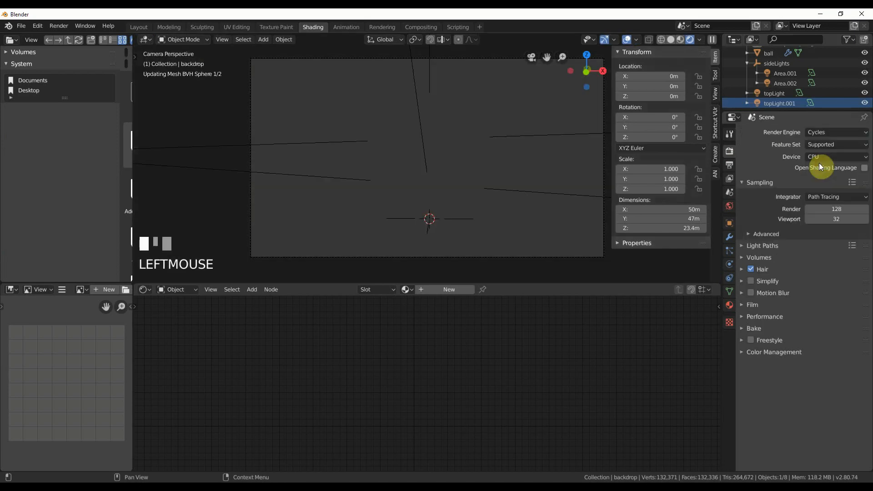
pyautogui.click(834, 157)
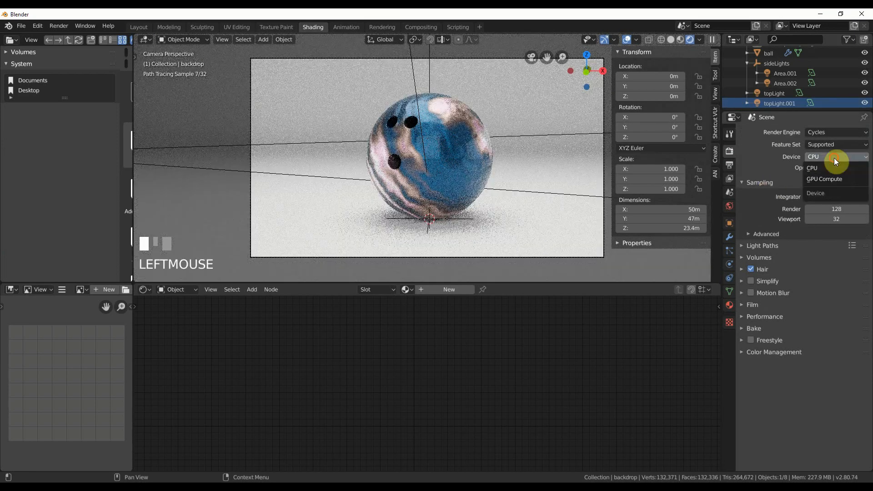
pyautogui.click(825, 179)
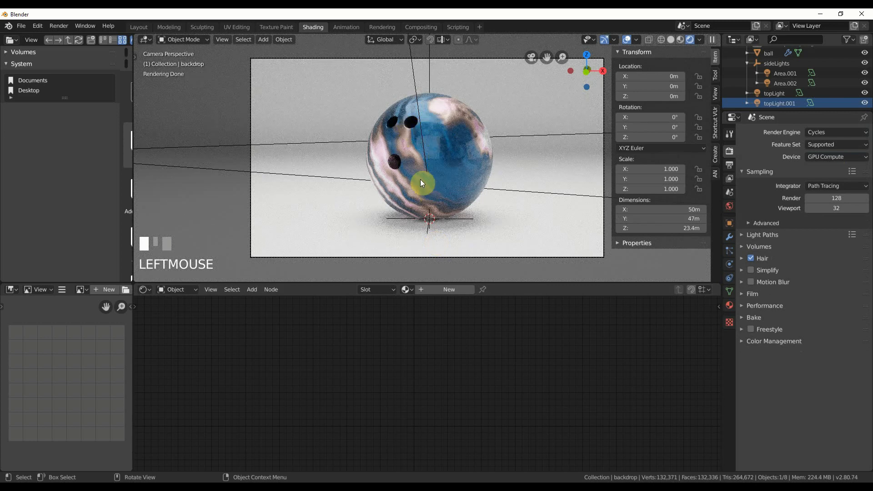
pyautogui.scroll(4, 748, 102)
pyautogui.click(738, 62)
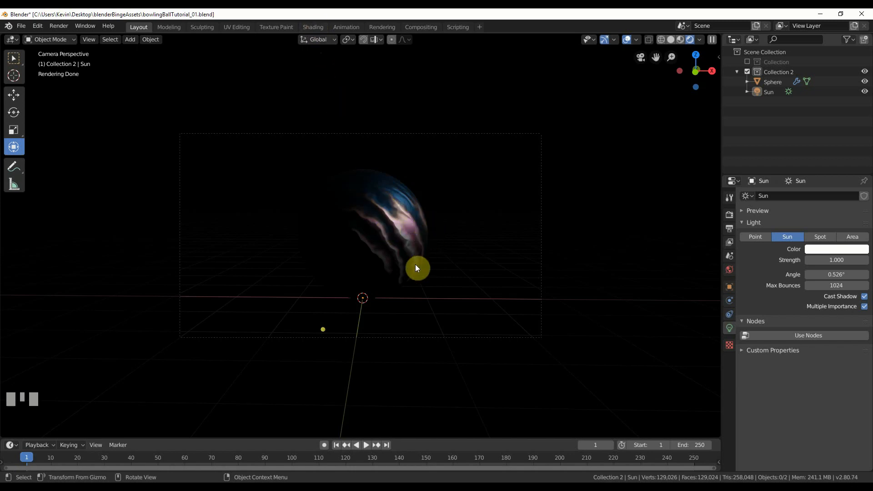
# - In the Shading workspace, set Metallic and Clearcoat to 0.000 on the sphere's Principled BSDF
pyautogui.click(314, 28)
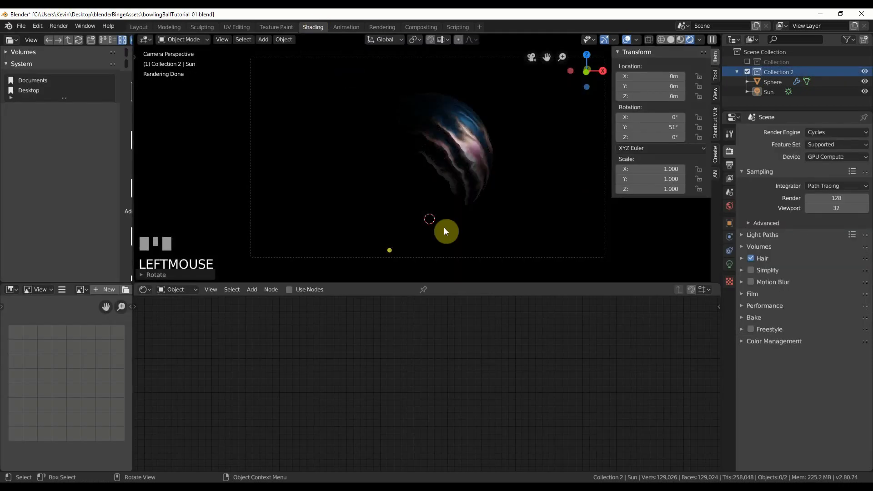
pyautogui.click(449, 149)
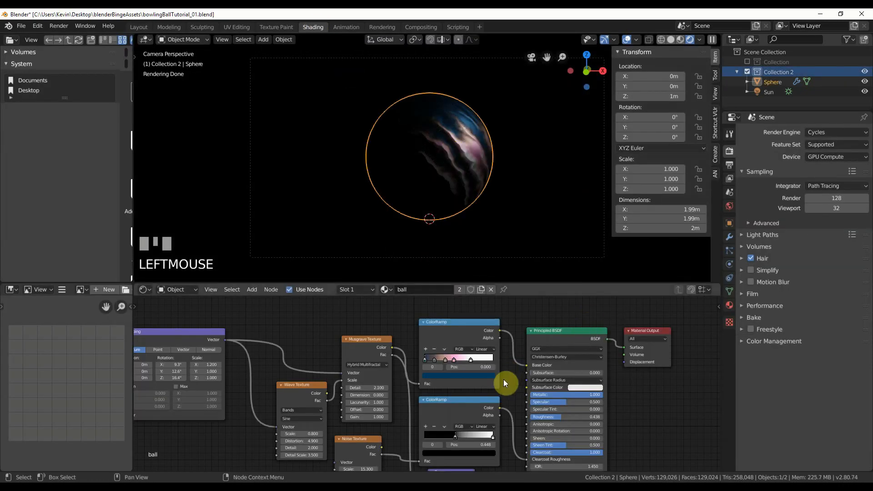
pyautogui.moveTo(504, 381); pyautogui.dragTo(487, 345, button='middle')
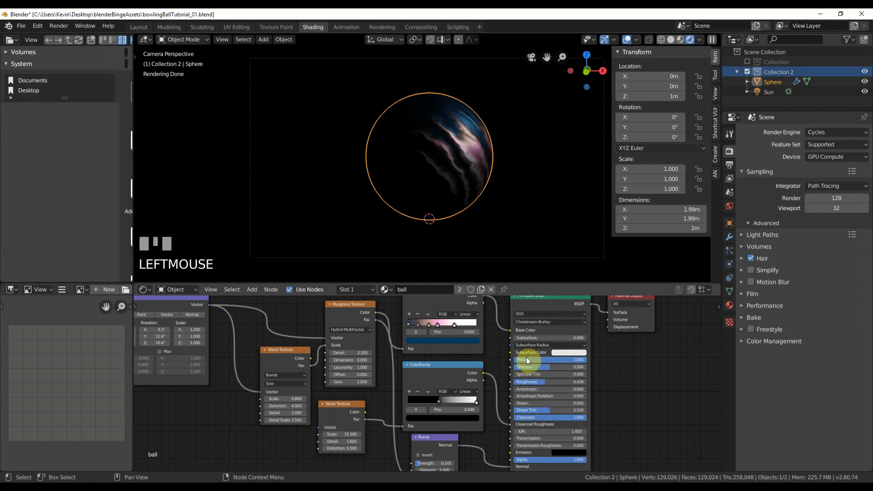
pyautogui.moveTo(574, 361); pyautogui.dragTo(513, 360)
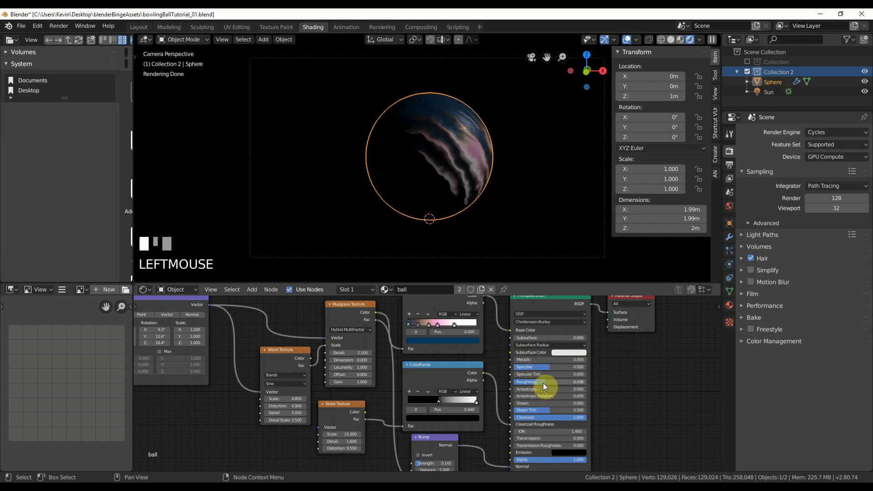
pyautogui.moveTo(581, 418); pyautogui.dragTo(519, 417)
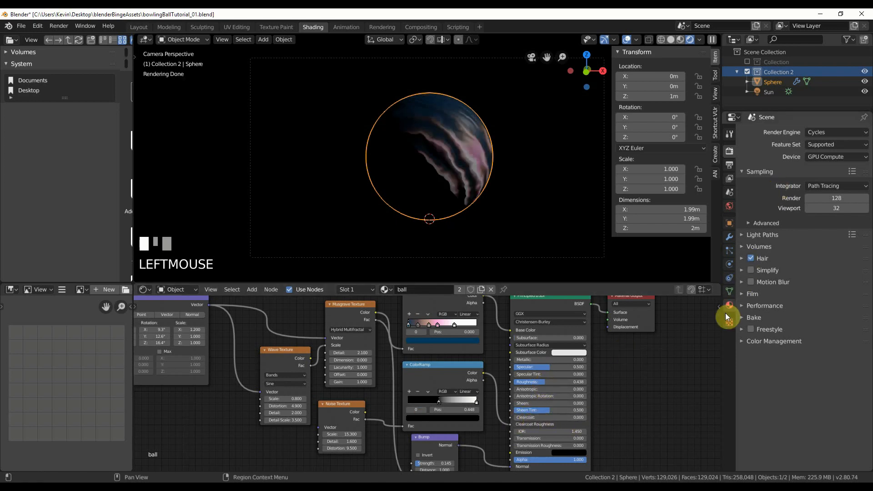
# - Select the Sun light and enable nodes for it in its light properties
pyautogui.click(773, 92)
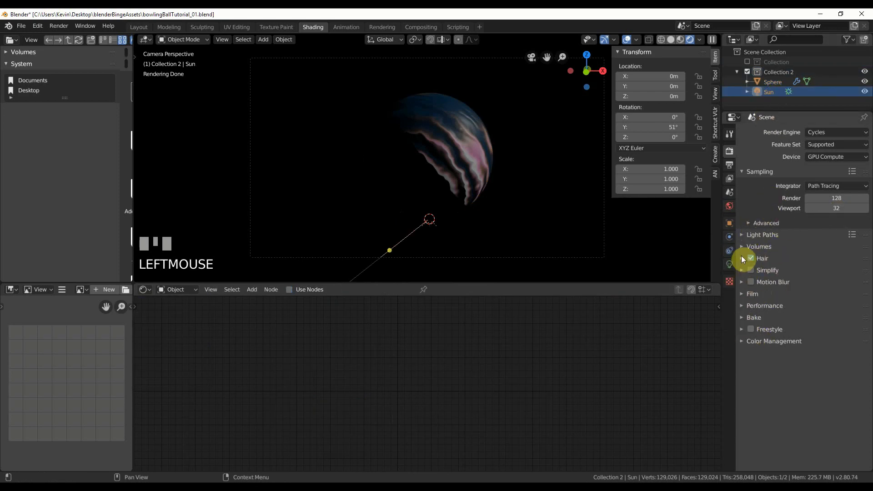
pyautogui.click(730, 263)
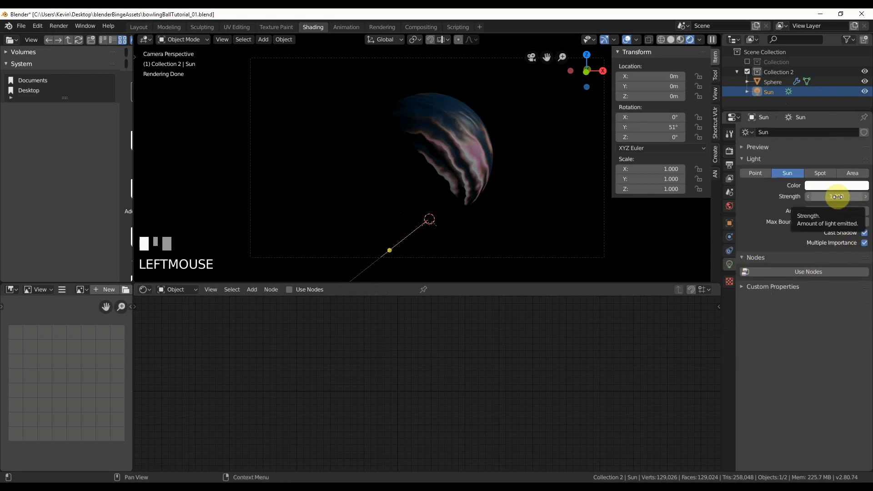
pyautogui.click(811, 271)
# - Switch the scene's render engine to Eevee
pyautogui.click(730, 152)
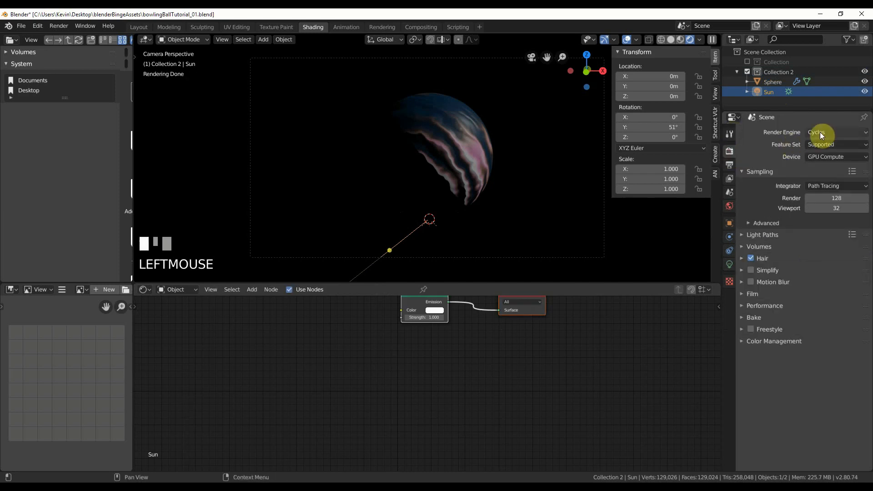
pyautogui.click(820, 132)
pyautogui.click(818, 143)
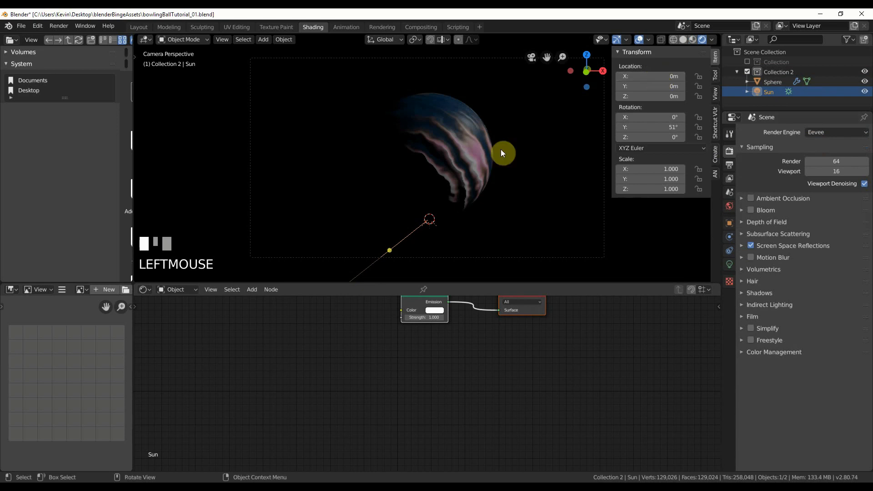
# - Try the Sun light's Strength at 50 and 40, and settle on 15
pyautogui.click(729, 265)
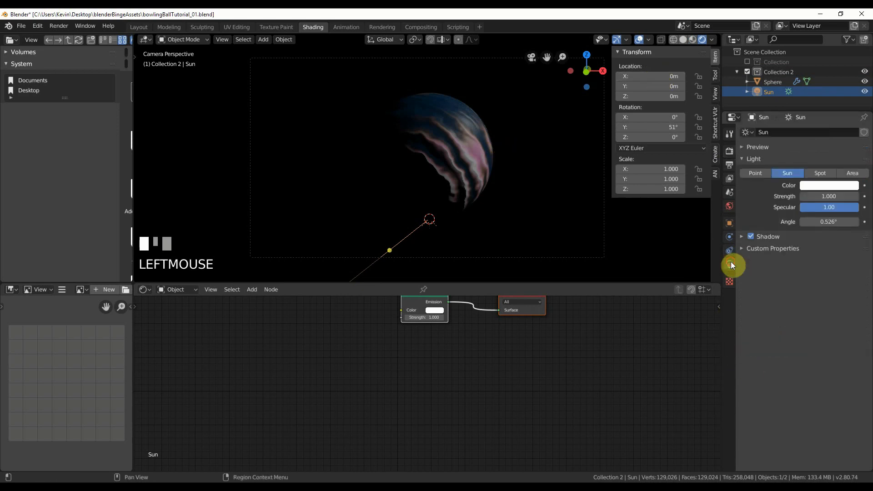
pyautogui.click(835, 196)
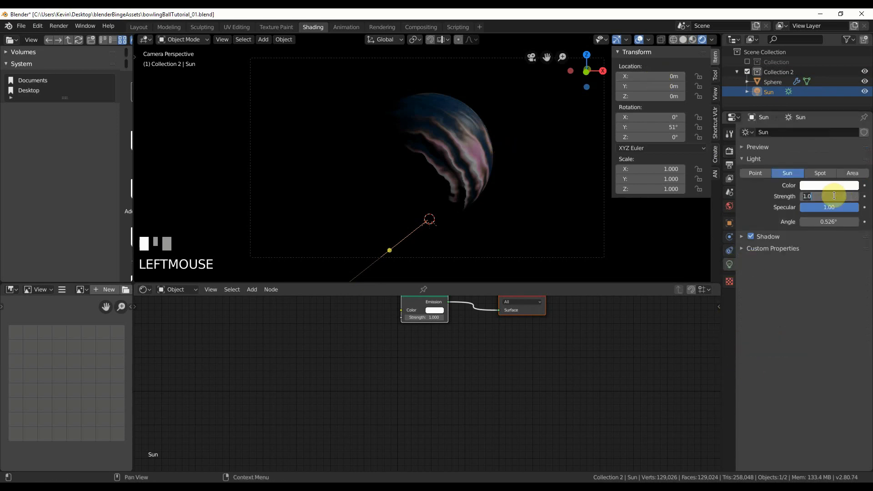
pyautogui.write('50')
pyautogui.press('Return')
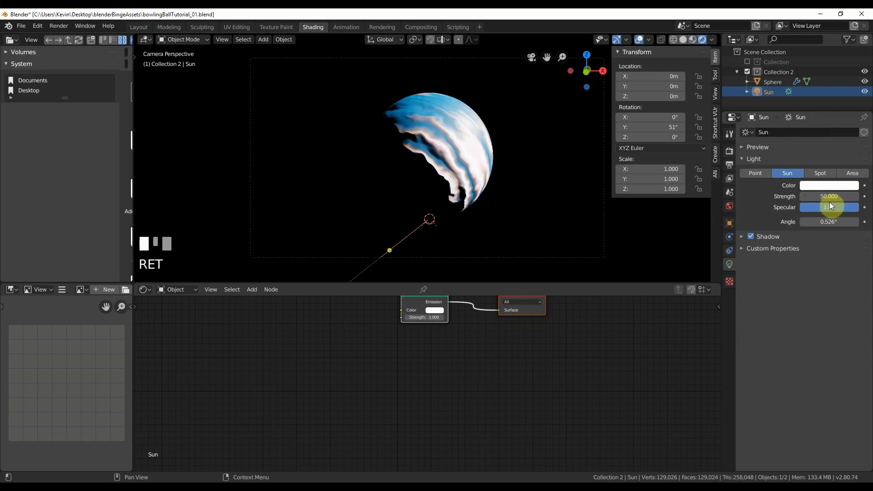
pyautogui.click(829, 196)
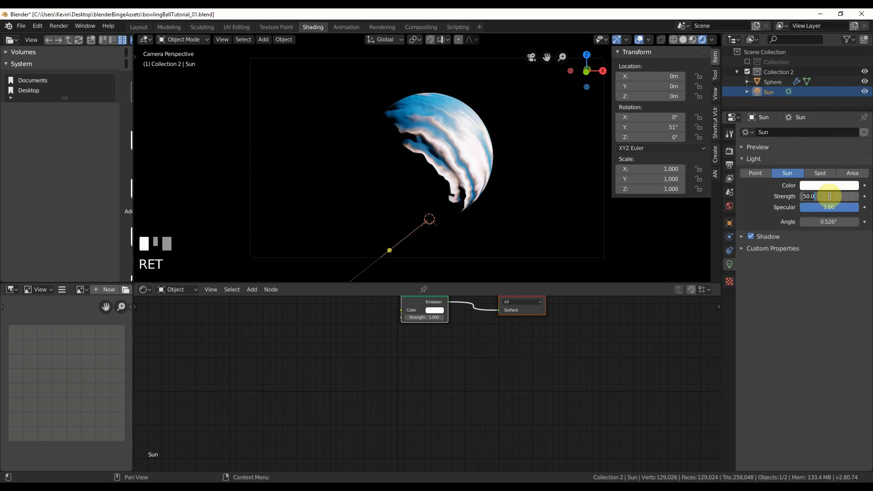
pyautogui.write('40')
pyautogui.press('Return')
pyautogui.click(830, 196)
pyautogui.write('15')
pyautogui.press('Return')
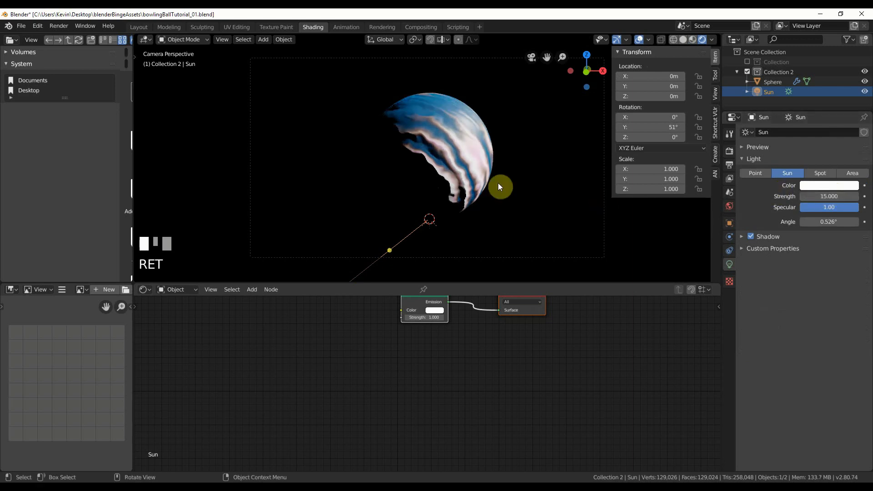
# - Set the Bump node's Strength to 0.137 in the sphere's ball material and deselect the sphere
pyautogui.click(484, 159)
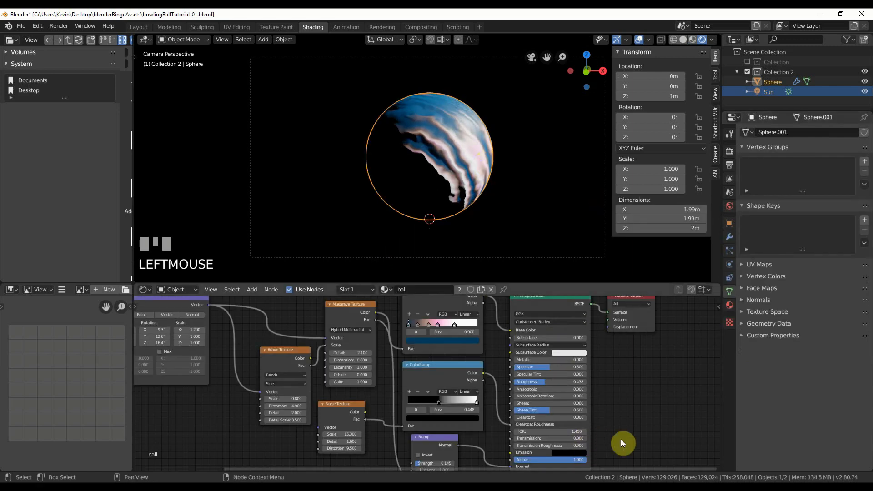
pyautogui.scroll(2, 500, 416)
pyautogui.moveTo(462, 411)
pyautogui.mouseDown()
pyautogui.moveTo(484, 411)
pyautogui.moveTo(472, 411)
pyautogui.mouseUp()
pyautogui.click(544, 139)
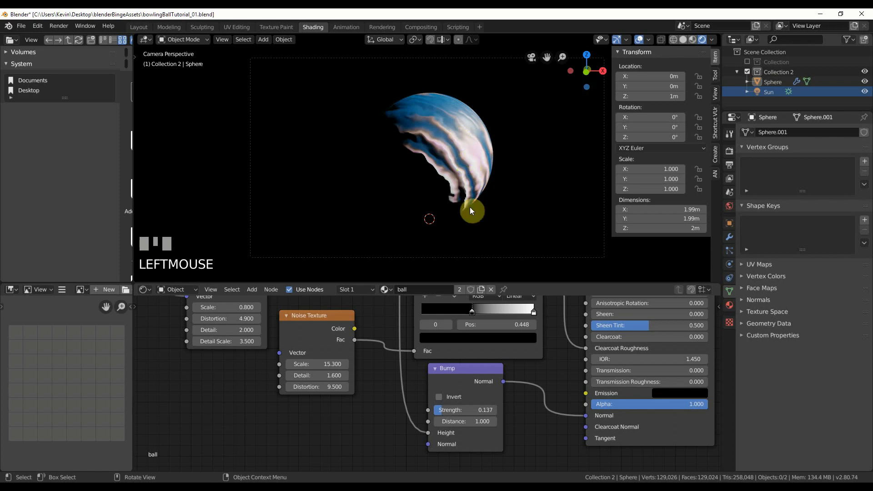
pyautogui.moveTo(559, 343); pyautogui.dragTo(543, 383, button='middle')
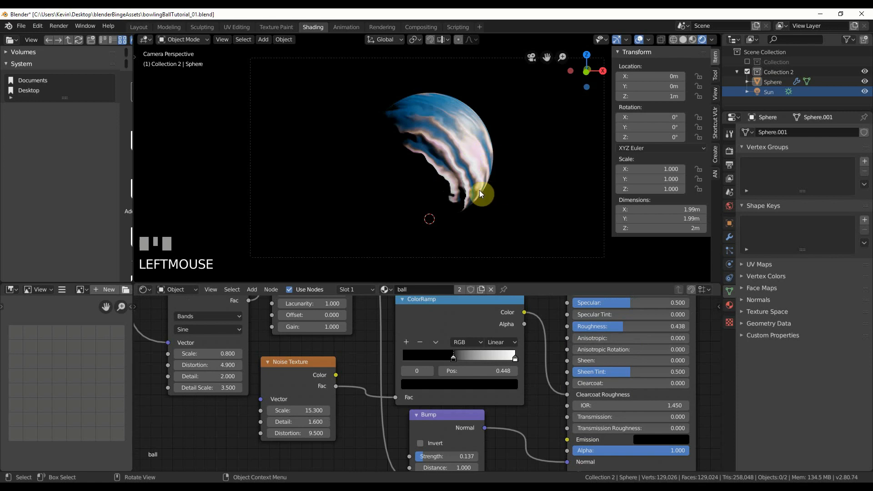
pyautogui.scroll(-1, 359, 375)
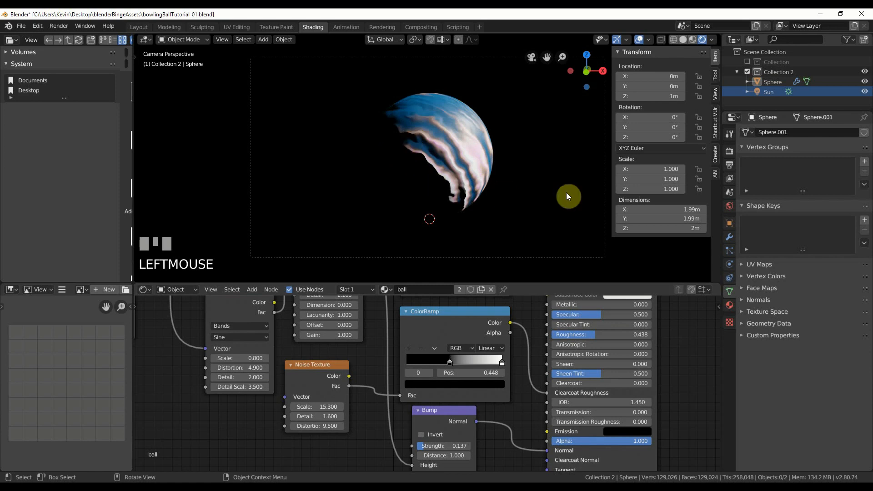
# - In the Layout workspace, rotate the Sun light with the Transform tool to light more of the sphere's visible side
pyautogui.click(769, 92)
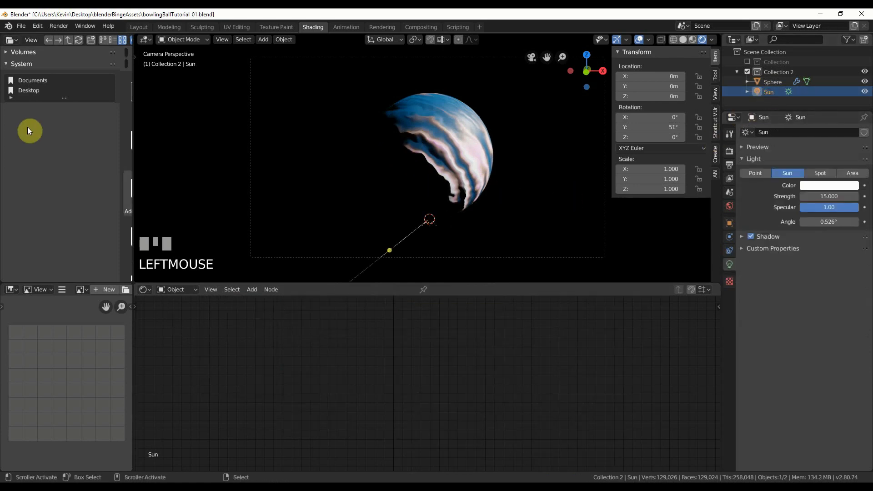
pyautogui.click(139, 27)
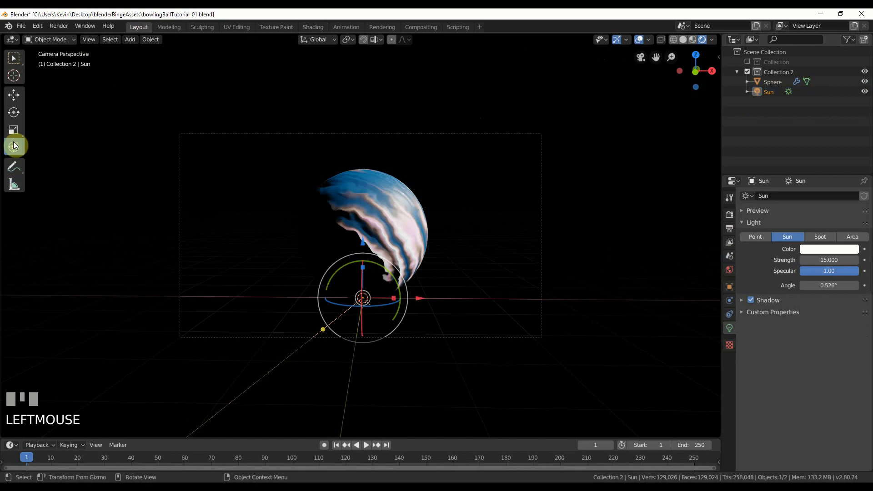
pyautogui.click(14, 146)
pyautogui.click(348, 322)
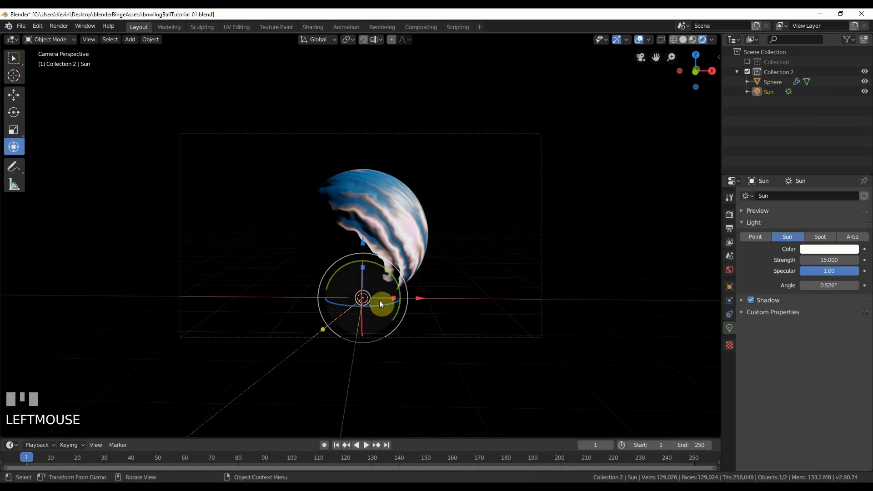
pyautogui.moveTo(377, 307)
pyautogui.mouseDown()
pyautogui.moveTo(359, 346)
pyautogui.moveTo(354, 306)
pyautogui.moveTo(367, 304)
pyautogui.mouseUp()
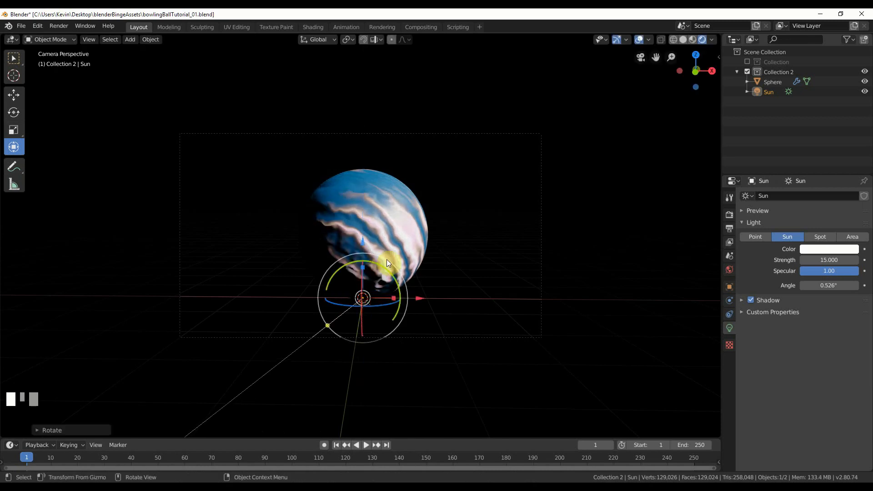